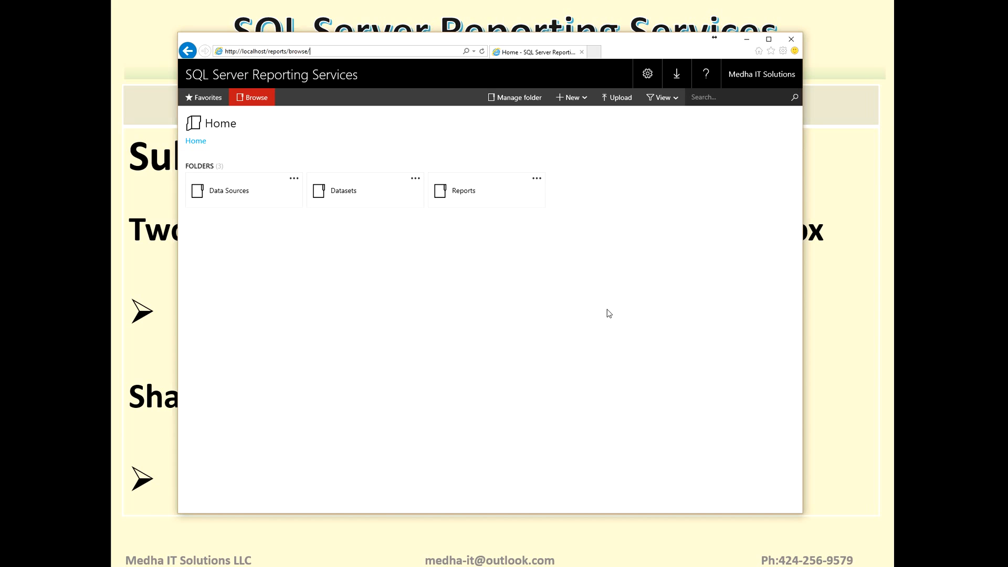
- Open the management properties of the Reports folder, and return to the Home folder
left_click(537, 178)
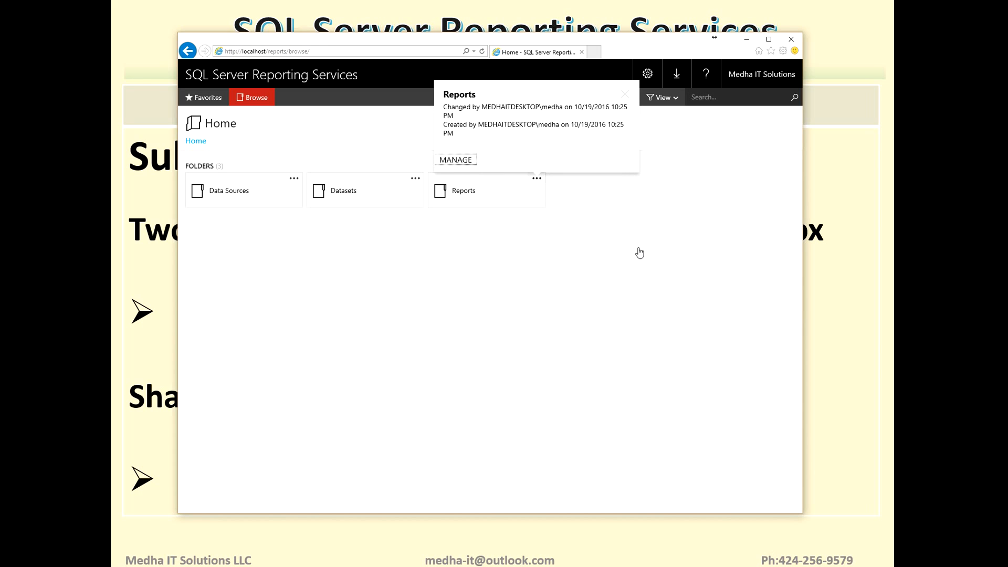
key("Return")
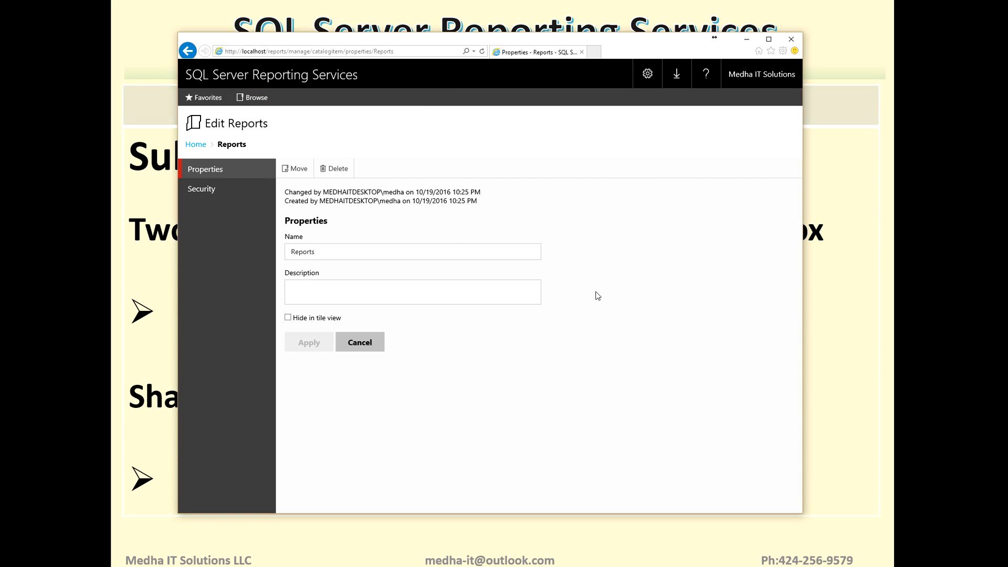
left_click(195, 146)
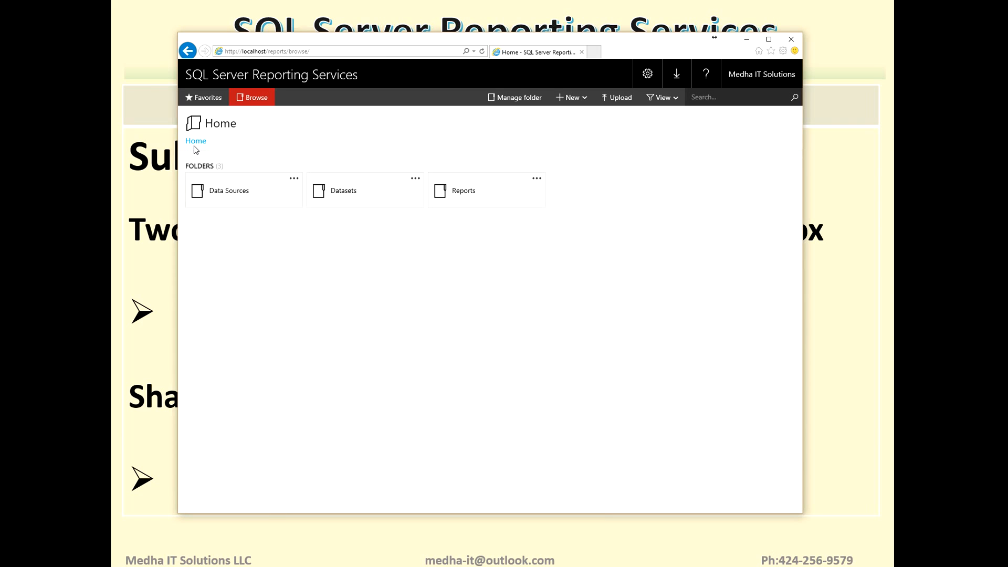
- Review the Data Sources folder's properties and security role assignments, and return to the Home folder
left_click(293, 179)
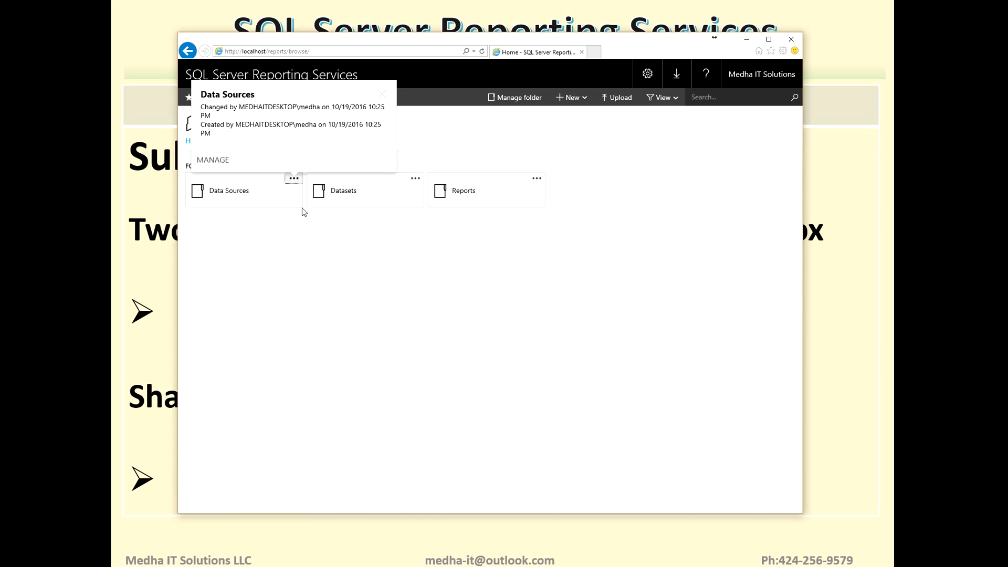
left_click(222, 163)
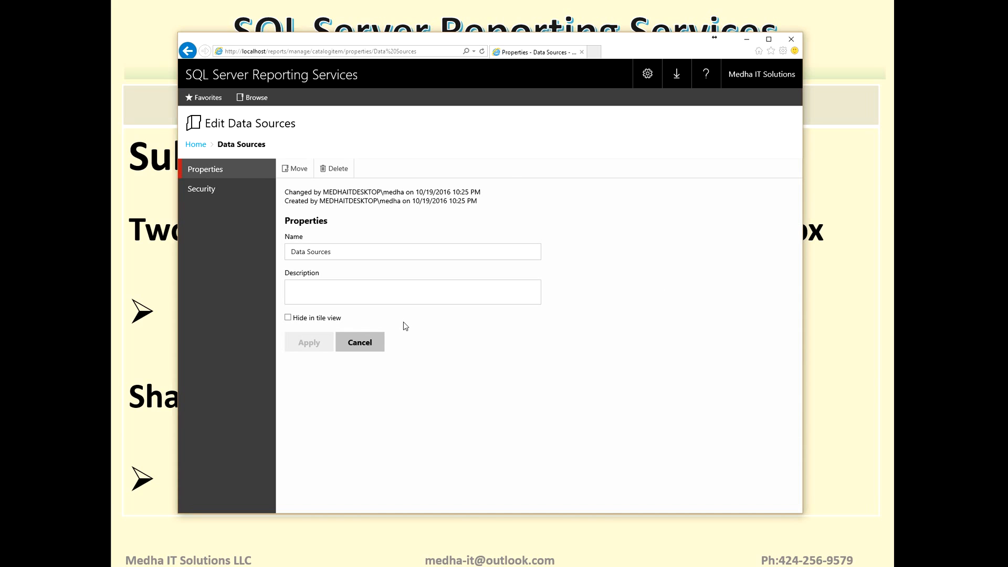
left_click(203, 190)
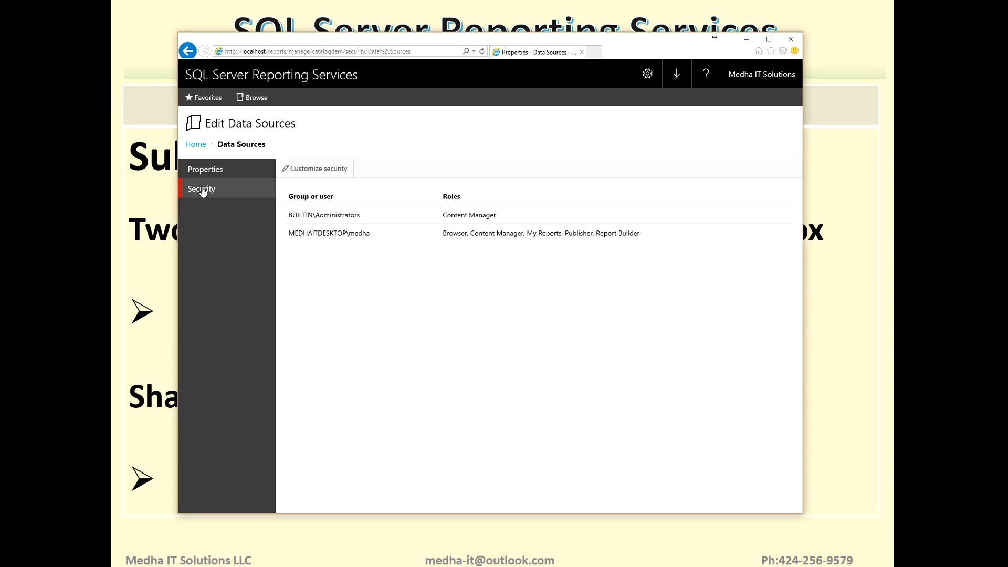
left_click(199, 147)
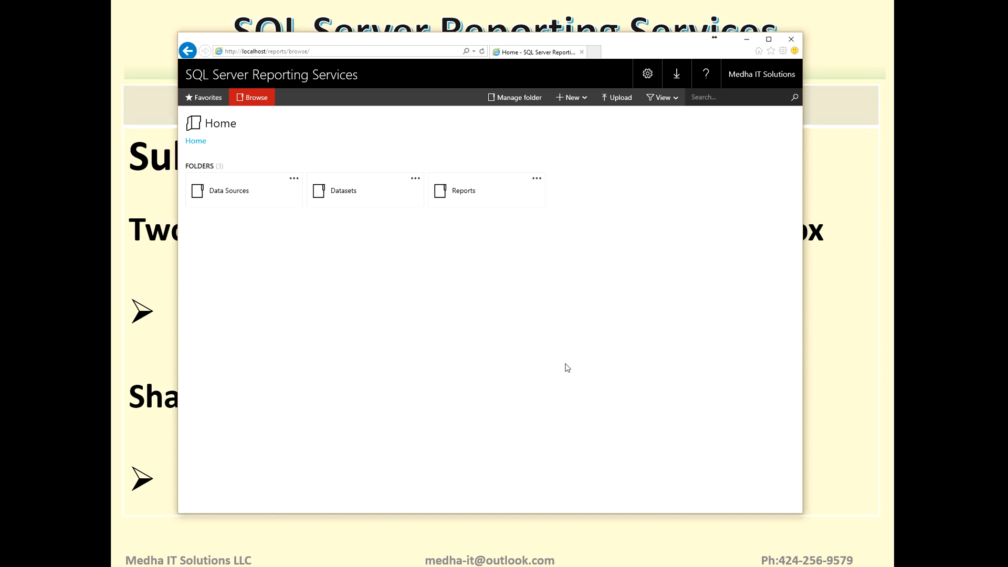
left_click(294, 179)
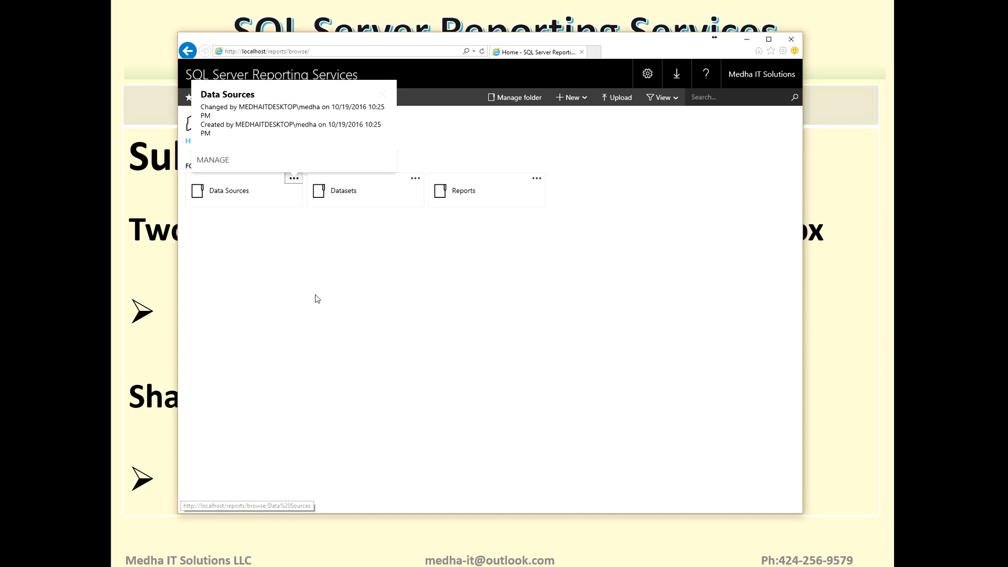
key("Return")
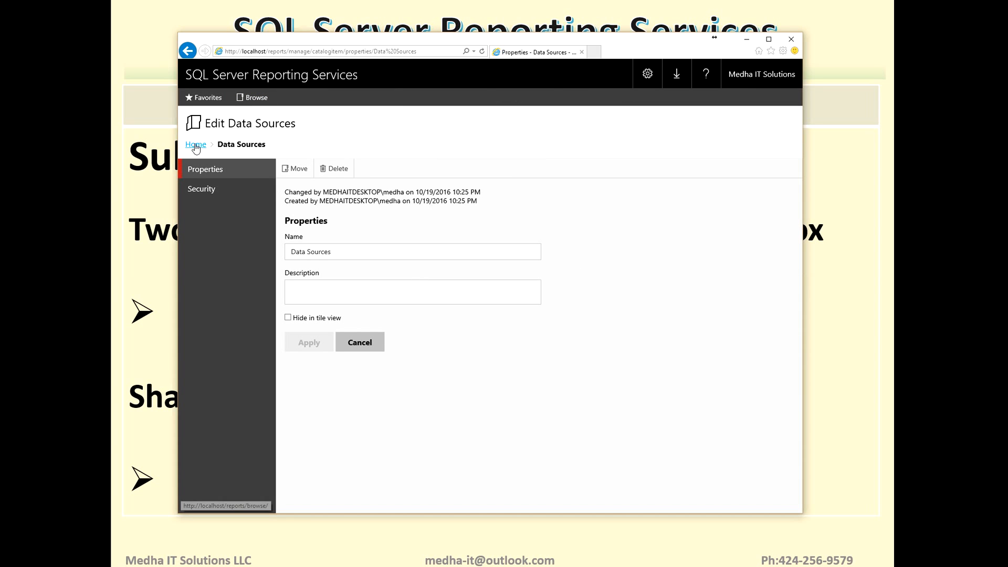
left_click(210, 177)
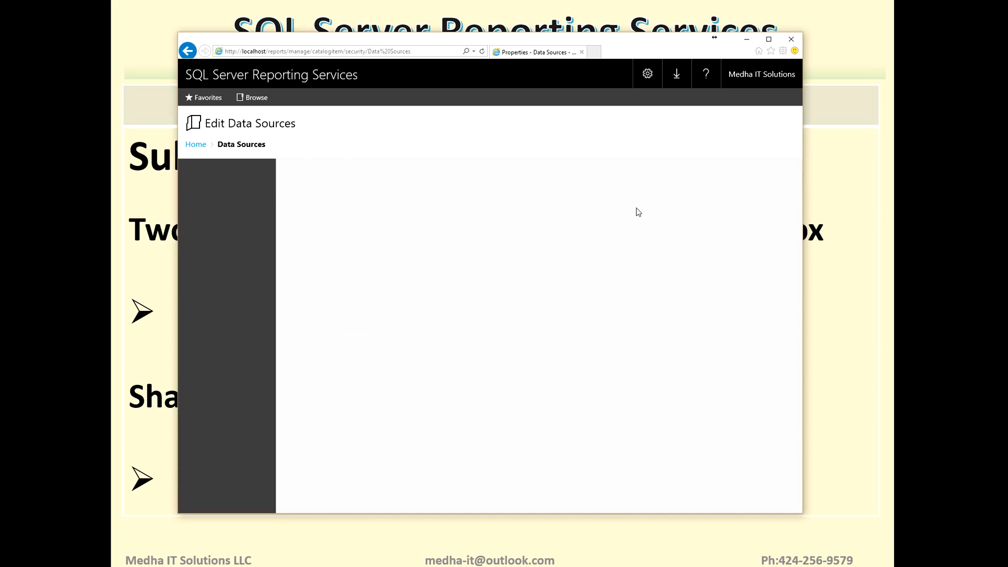
left_click(196, 149)
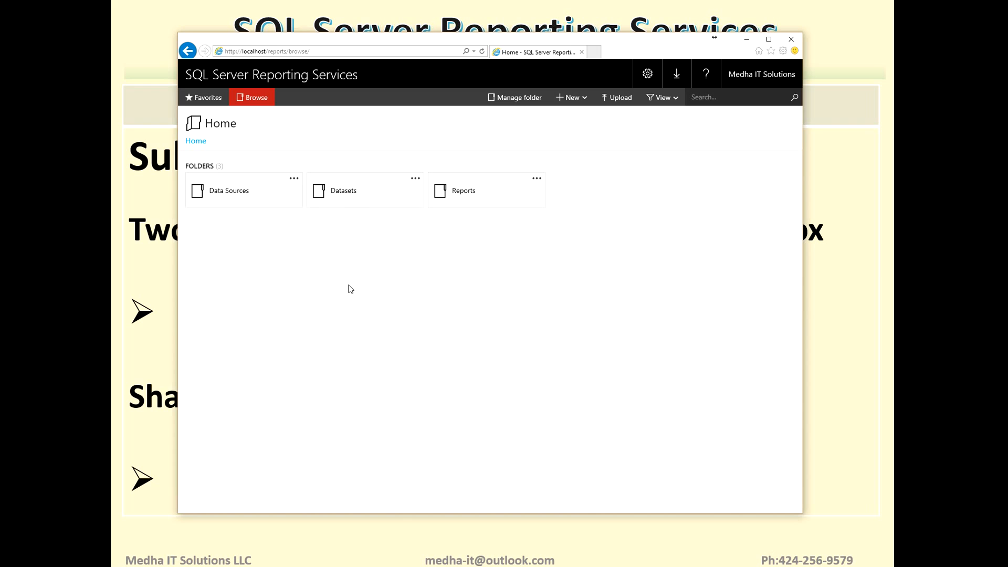
- Open the management properties of DataSource in the Data Sources folder and review its connection credentials
left_click(230, 192)
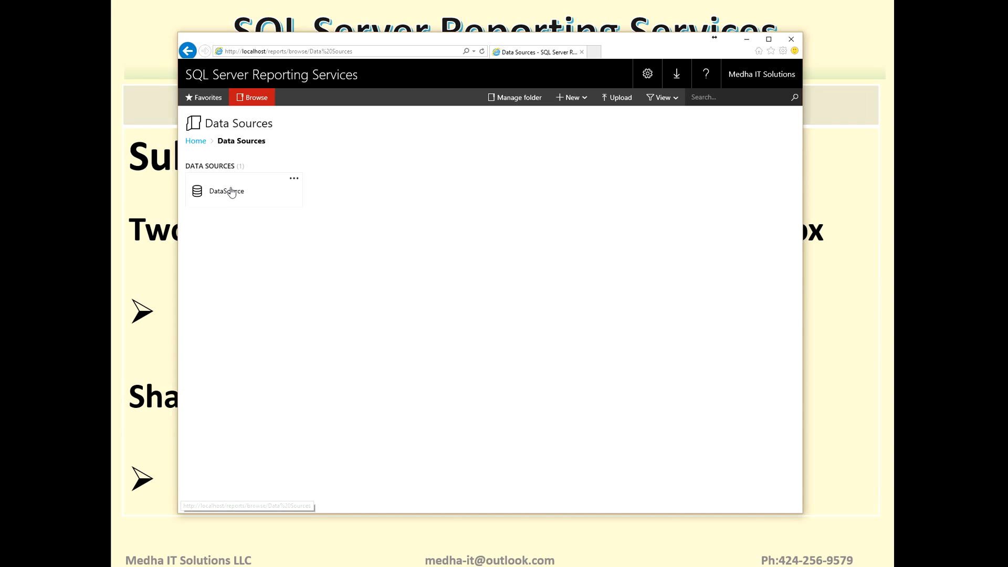
left_click(295, 179)
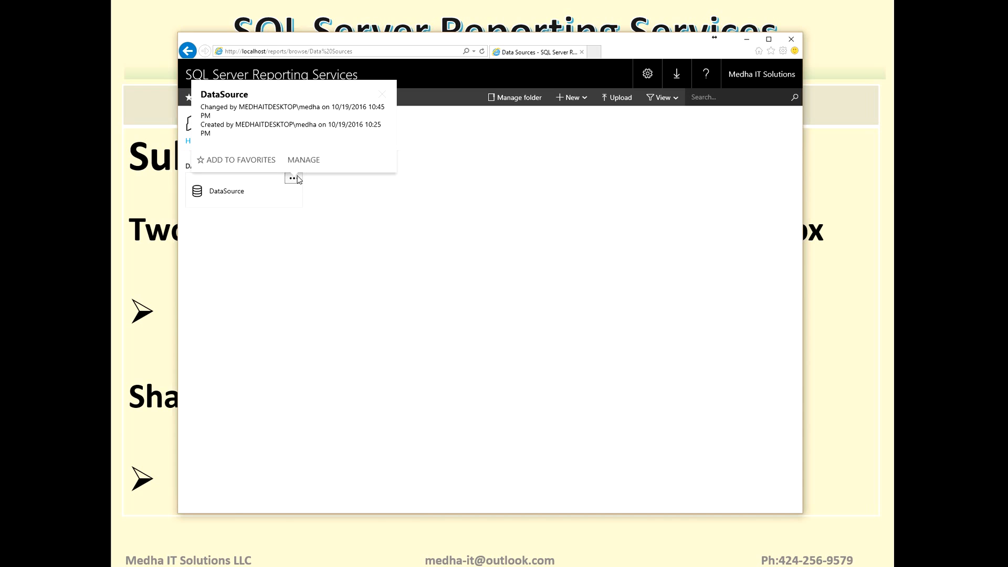
left_click(299, 162)
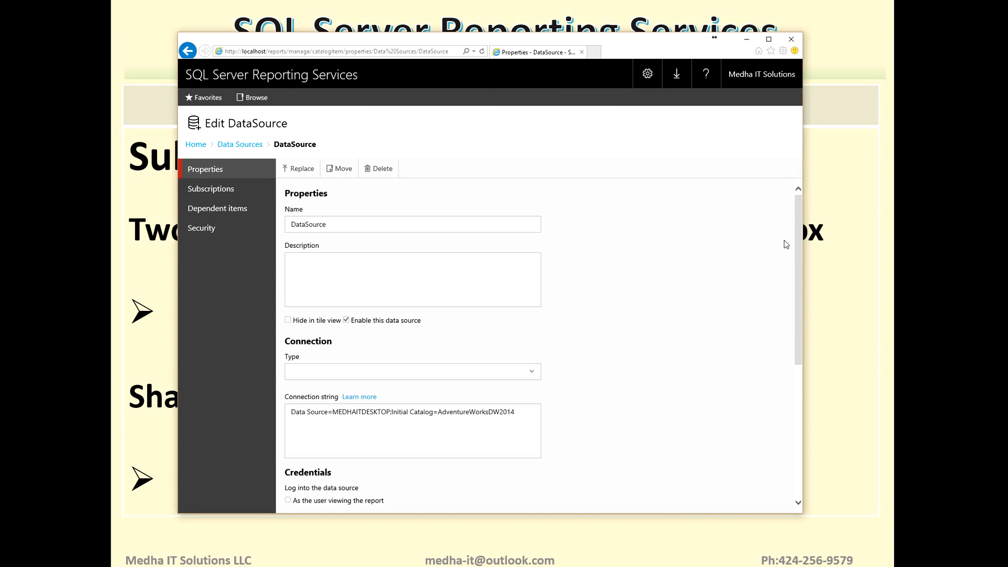
scroll(802, 242, "down", 4)
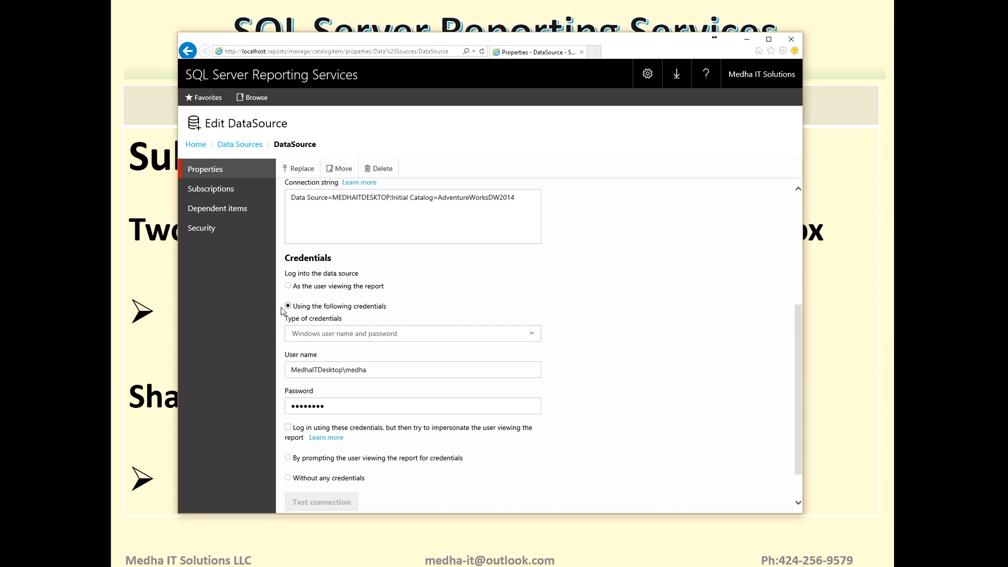
left_click_drag(295, 309, 401, 312)
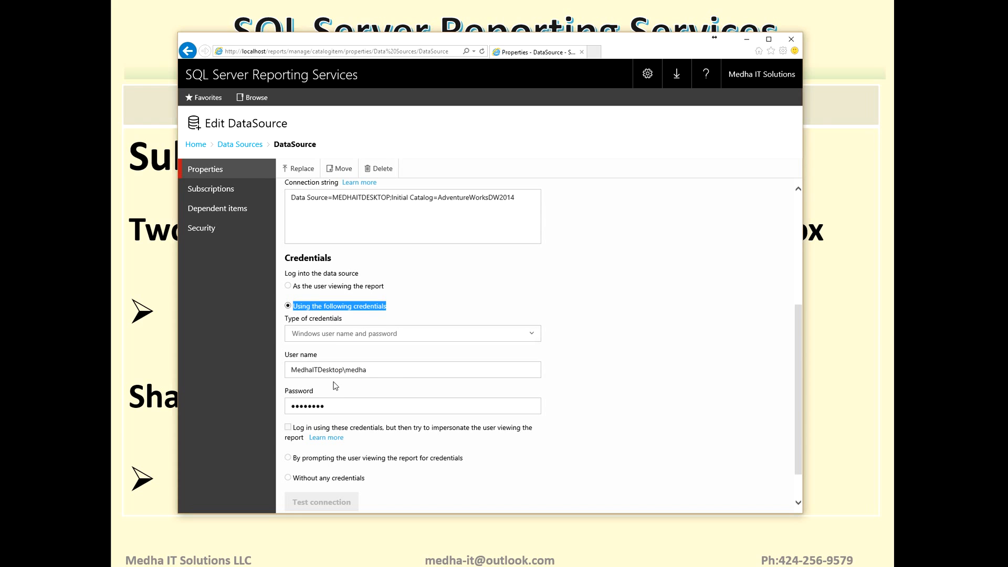
left_click(378, 371)
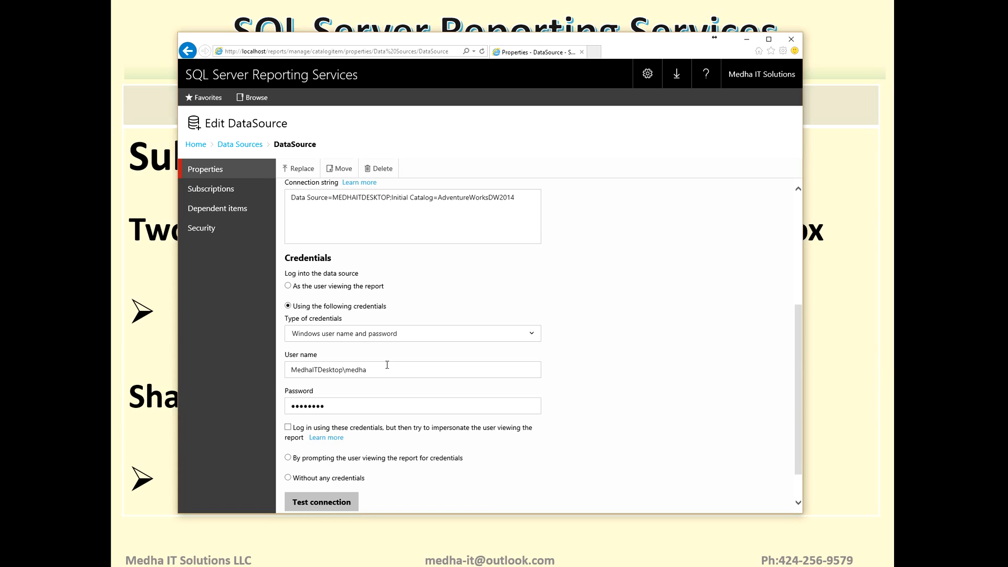
- Test the data source connection with the stored Windows credentials
left_click(331, 499)
left_click_drag(377, 503, 471, 503)
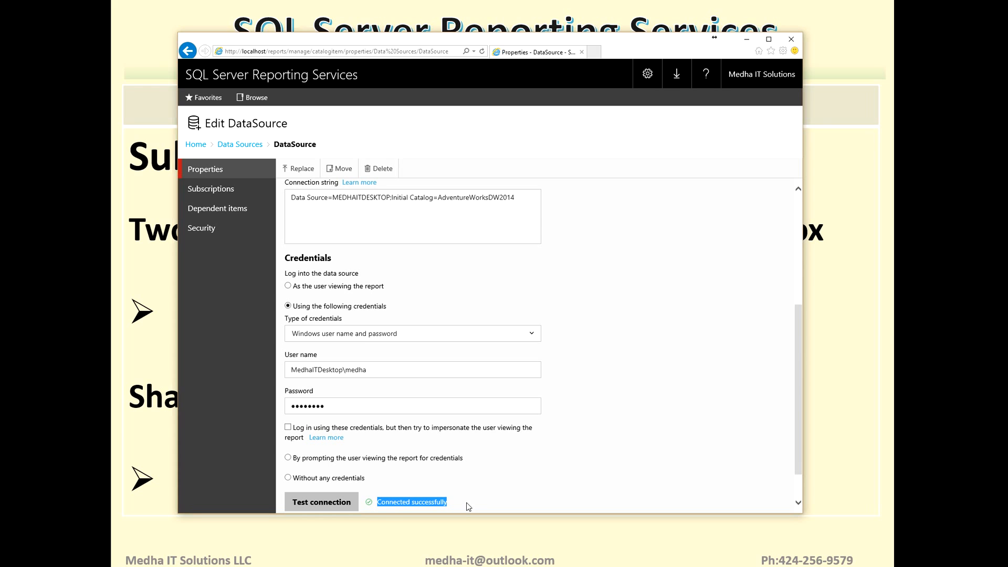
left_click(379, 510)
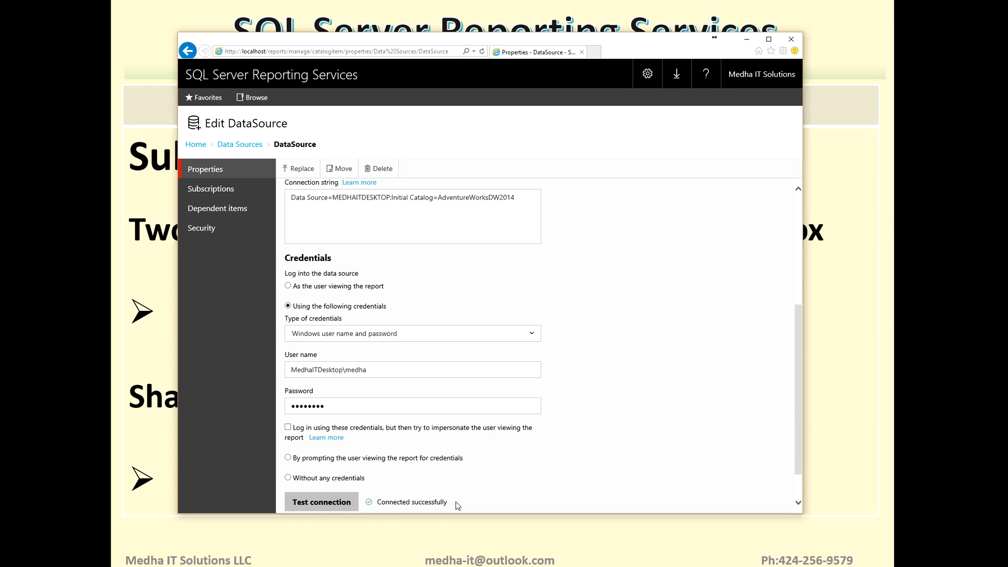
scroll(799, 379, "down", 2)
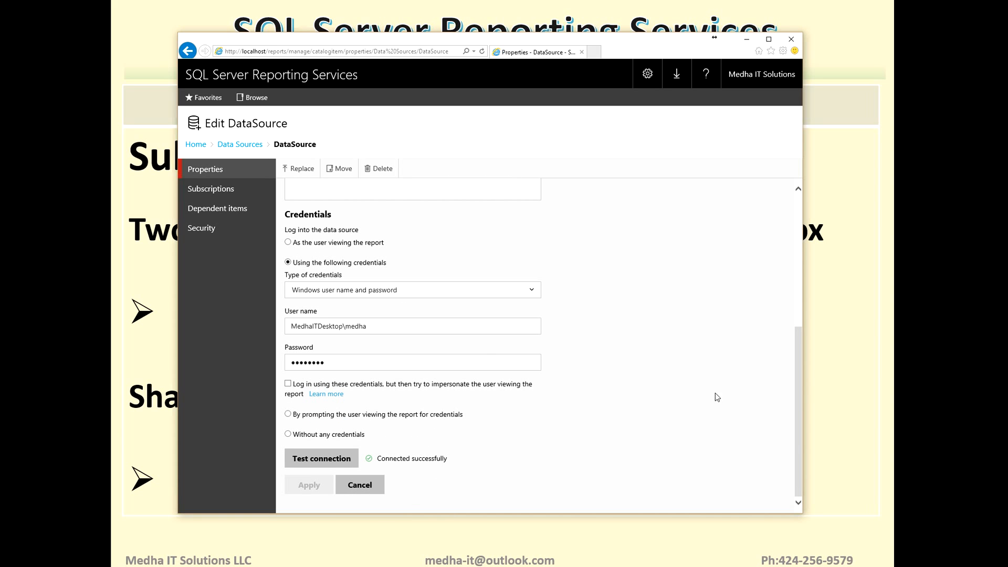
- Go to the Reports folder and open the subscriptions of the SalesByProduct_Basic report
left_click(197, 145)
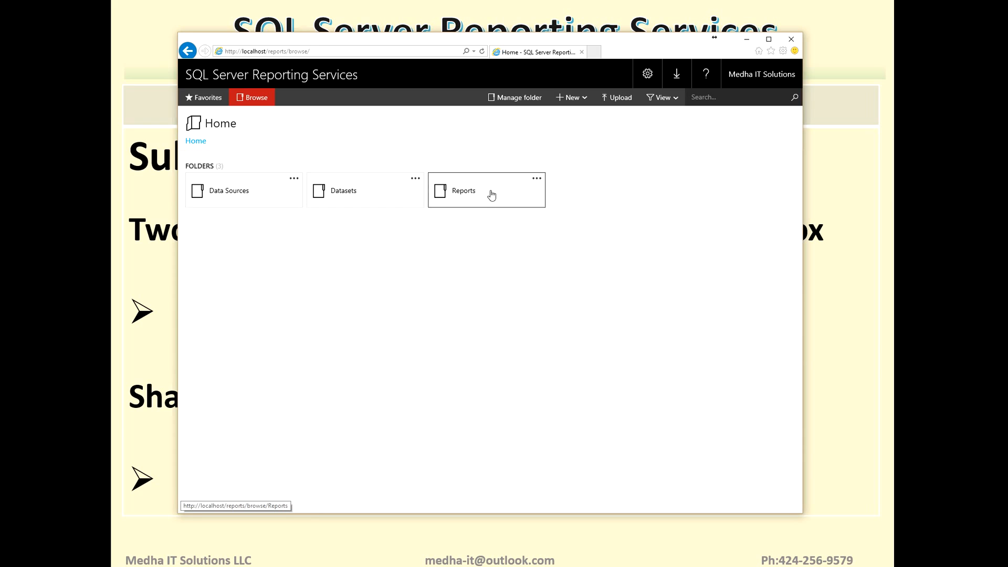
left_click(484, 192)
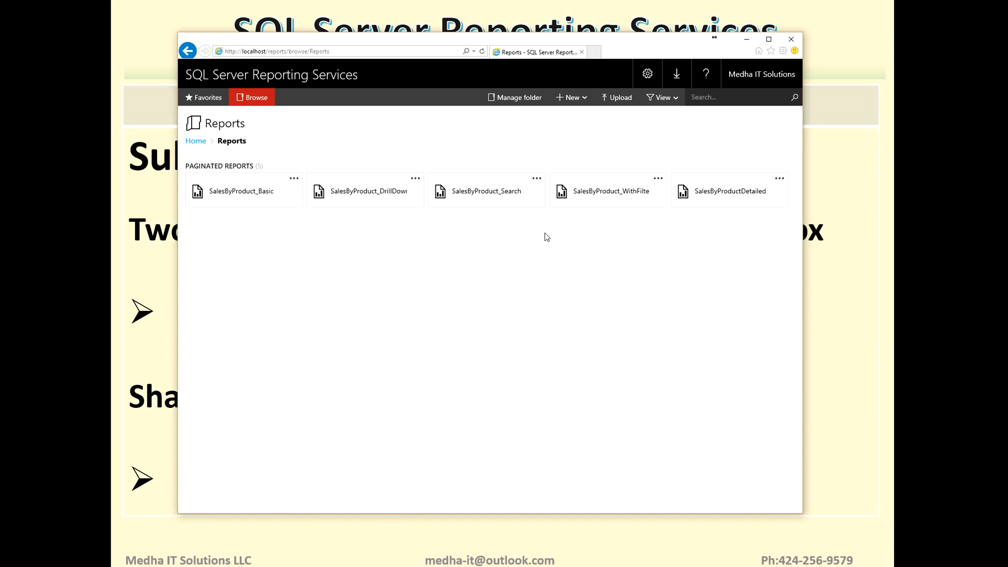
left_click(294, 179)
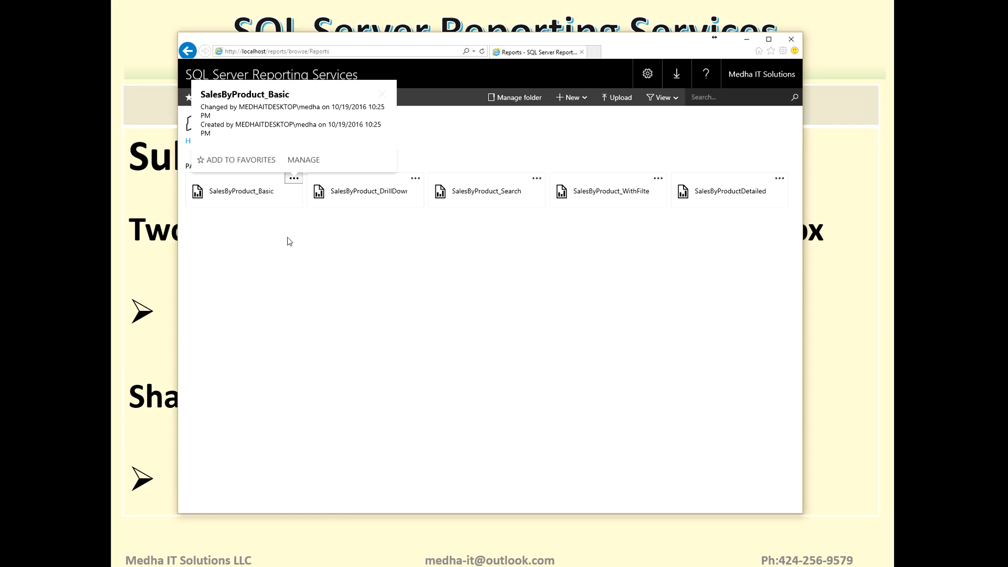
left_click(299, 164)
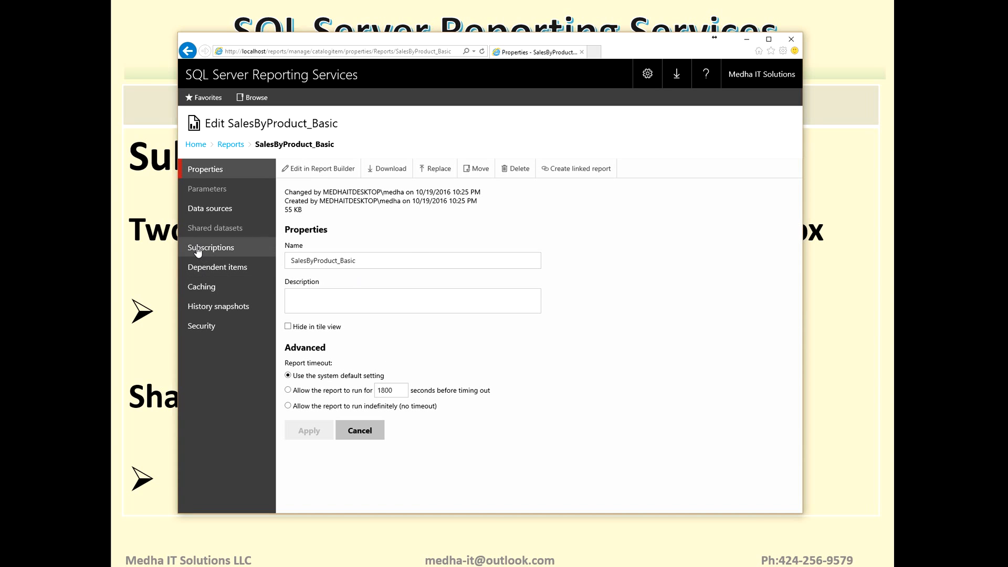
left_click(200, 252)
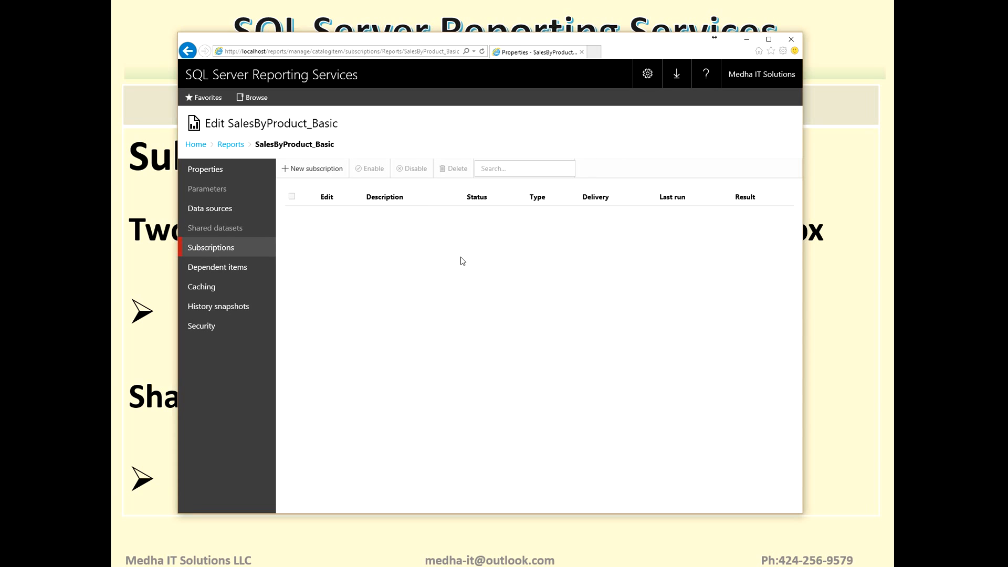
- Start a new subscription for the report and describe it as StandardSubscription
left_click(297, 169)
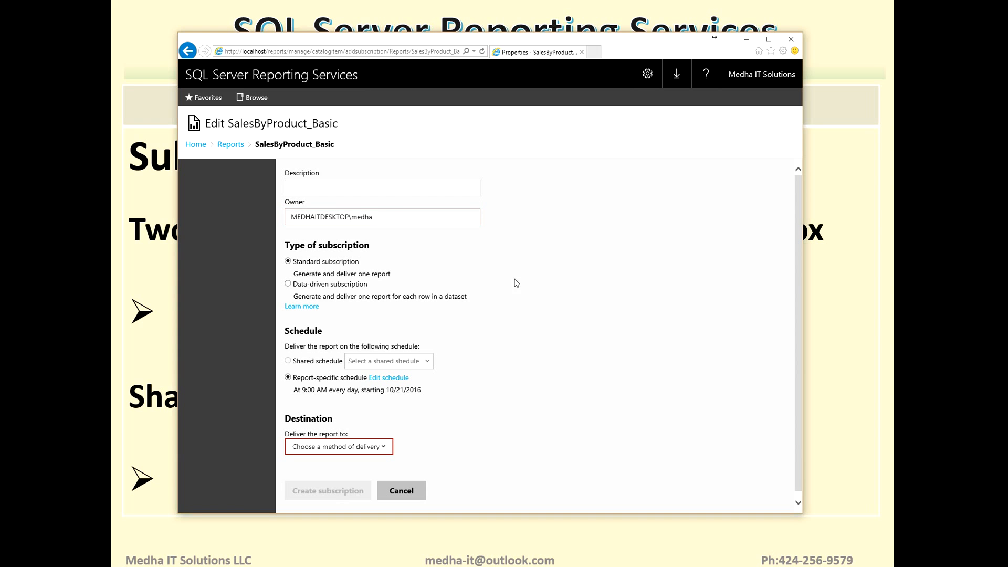
left_click_drag(798, 201, 805, 167)
left_click(433, 188)
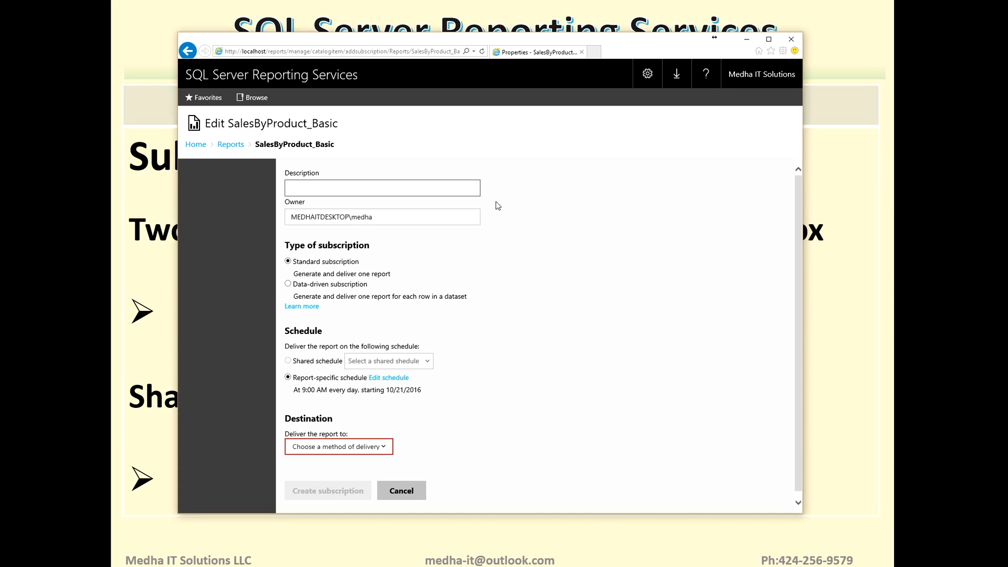
type("StandardSubscription")
left_click_drag(801, 239, 798, 258)
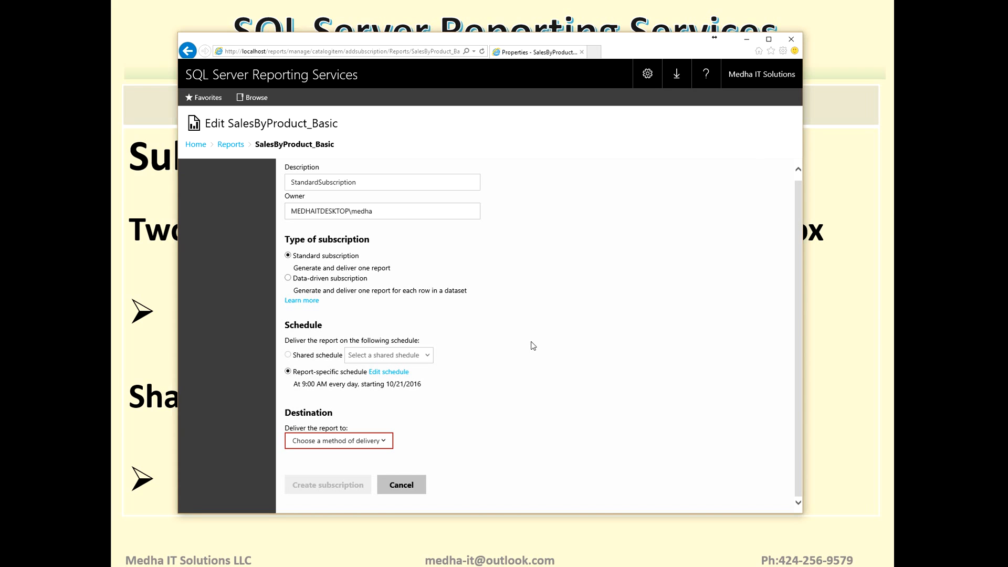
left_click(648, 75)
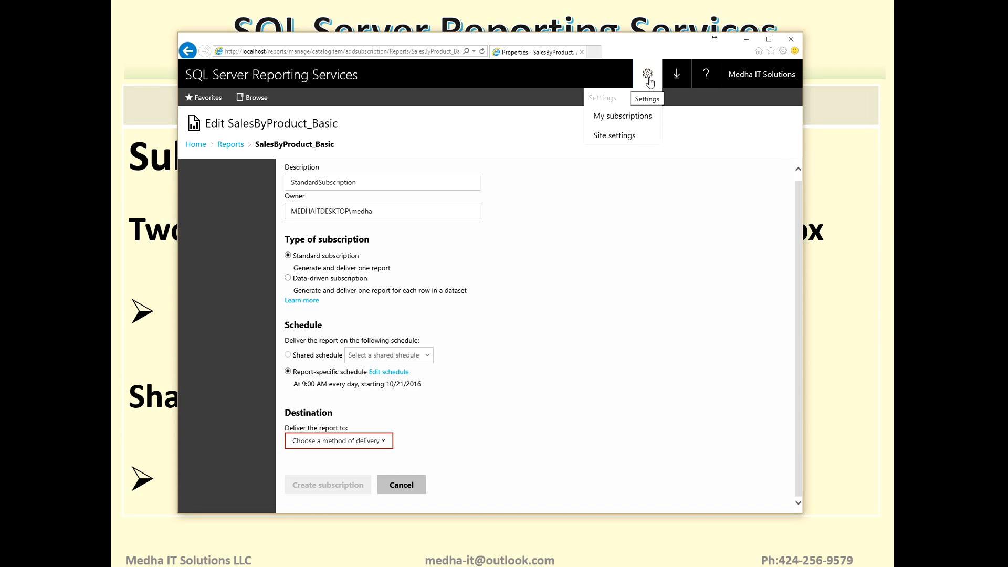
left_click(588, 252)
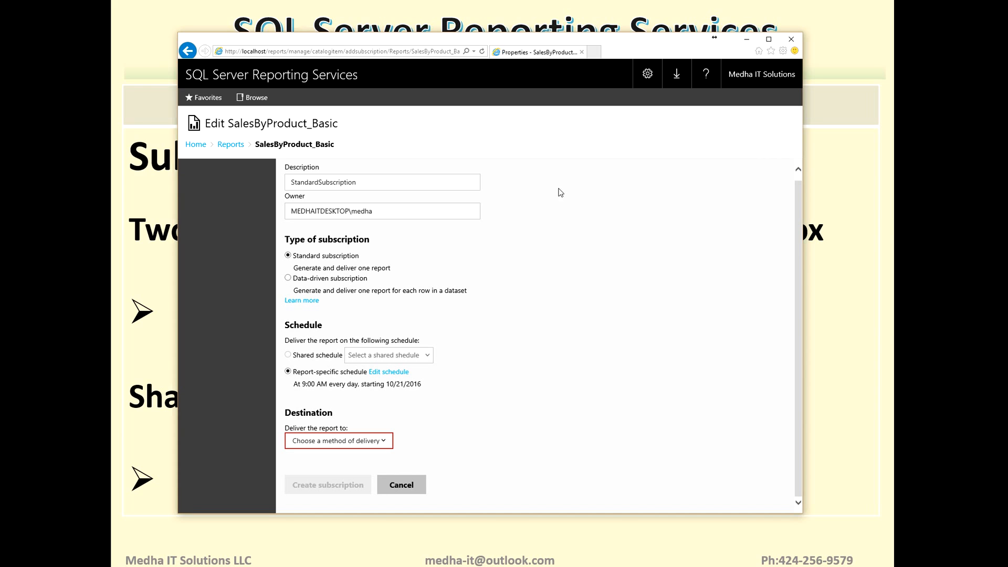
- Set the start time of the report-specific daily schedule to 10:22 AM and apply it
left_click(379, 372)
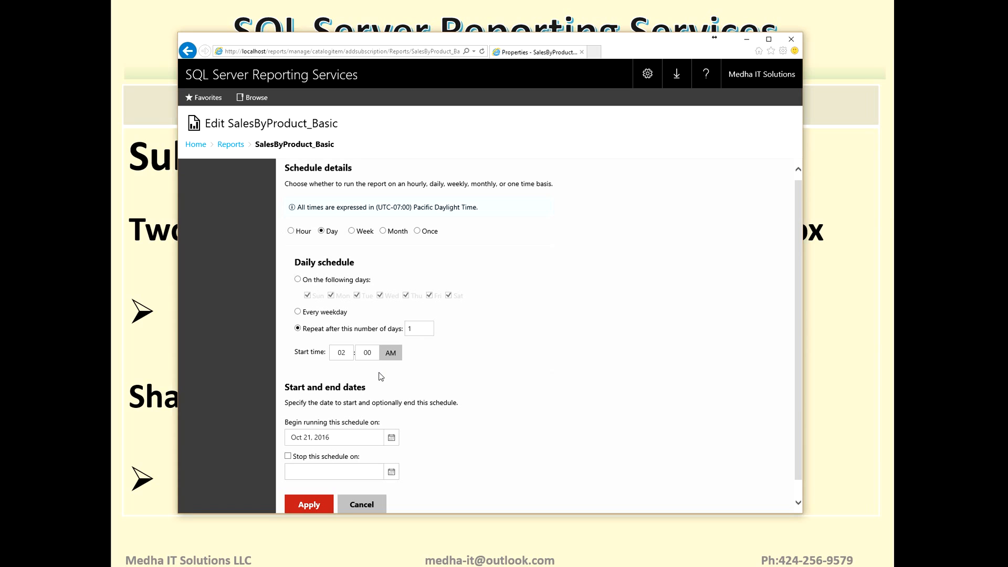
left_click(340, 354)
type("10")
left_click(380, 353)
type("22")
left_click(310, 505)
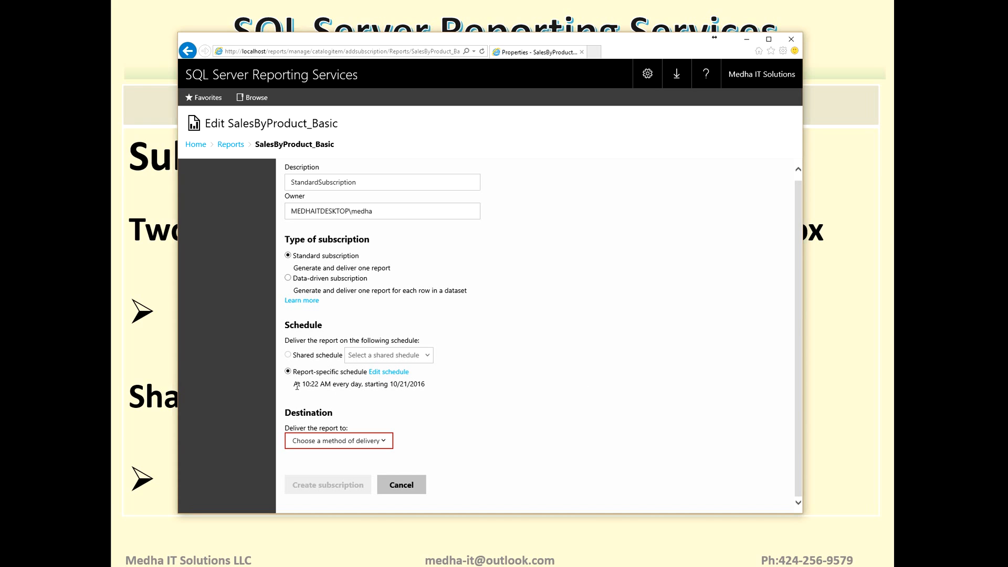
left_click_drag(294, 383, 365, 385)
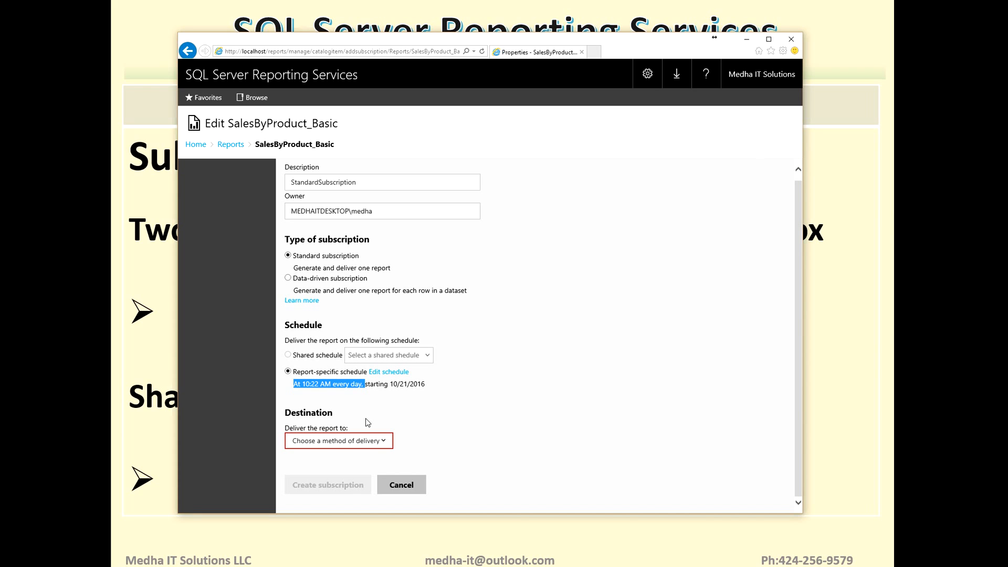
- Check which delivery methods are available for the subscription's destination
left_click(386, 443)
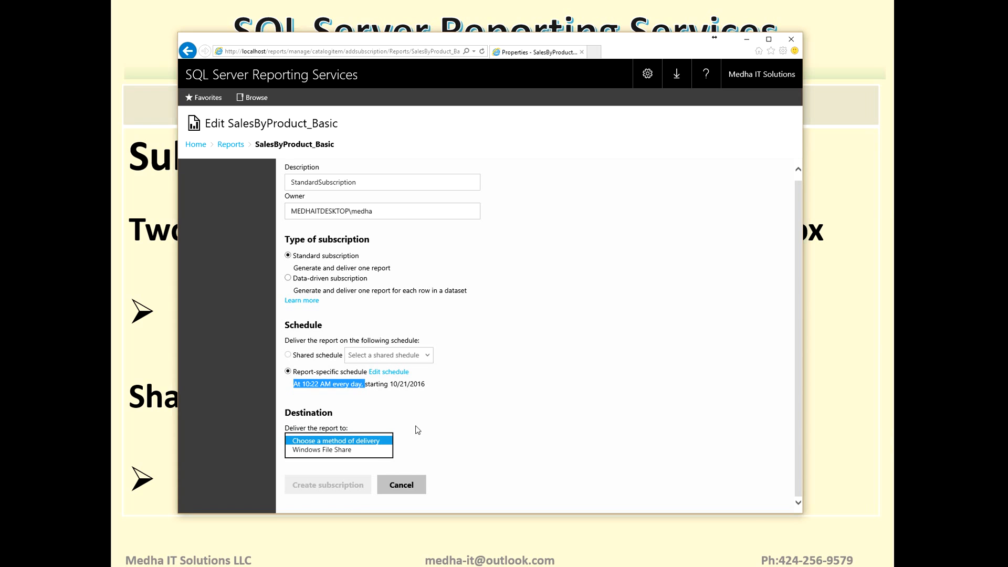
left_click(417, 430)
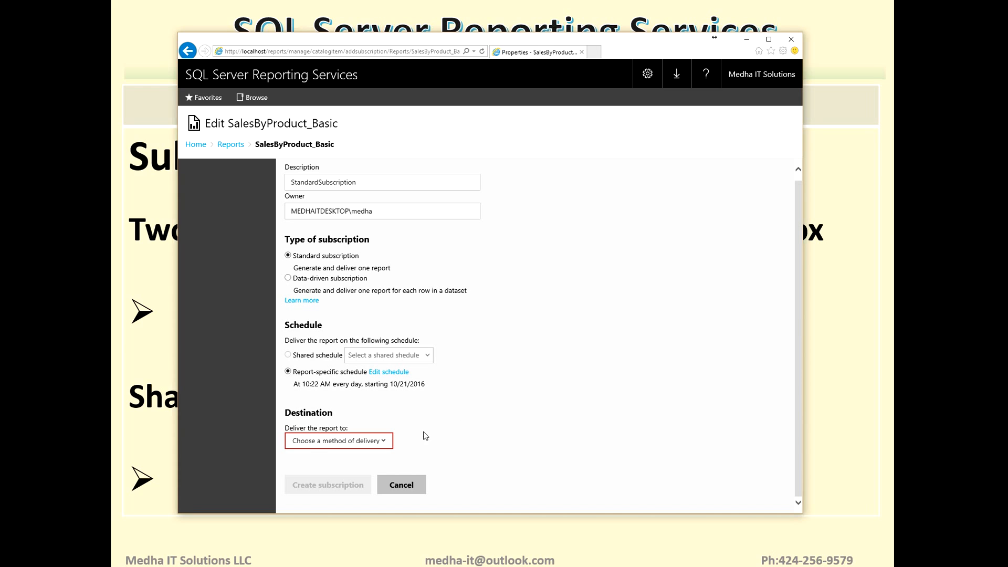
- Choose Windows File Share as the subscription's delivery method and check the file name in its delivery options
left_click(386, 445)
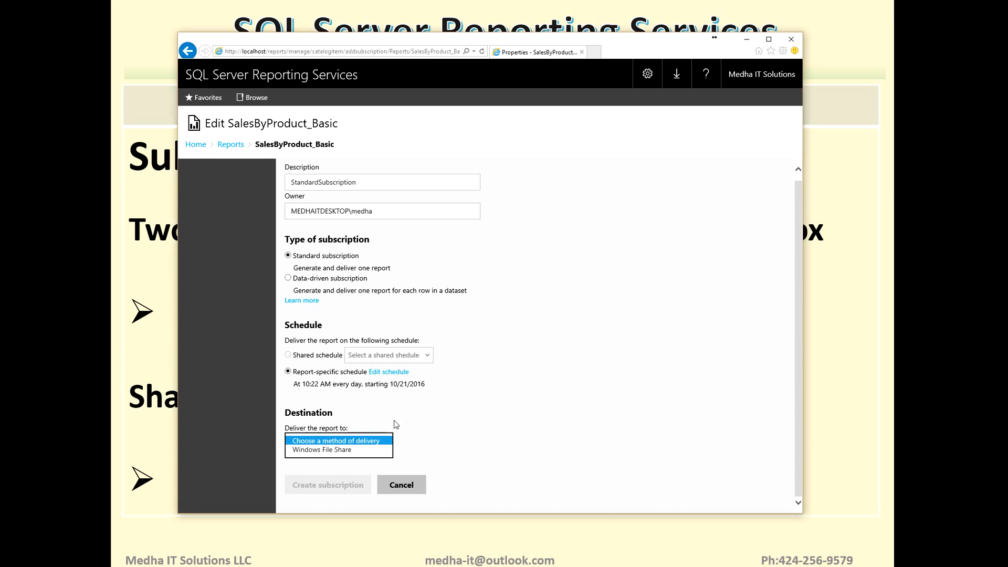
left_click(339, 452)
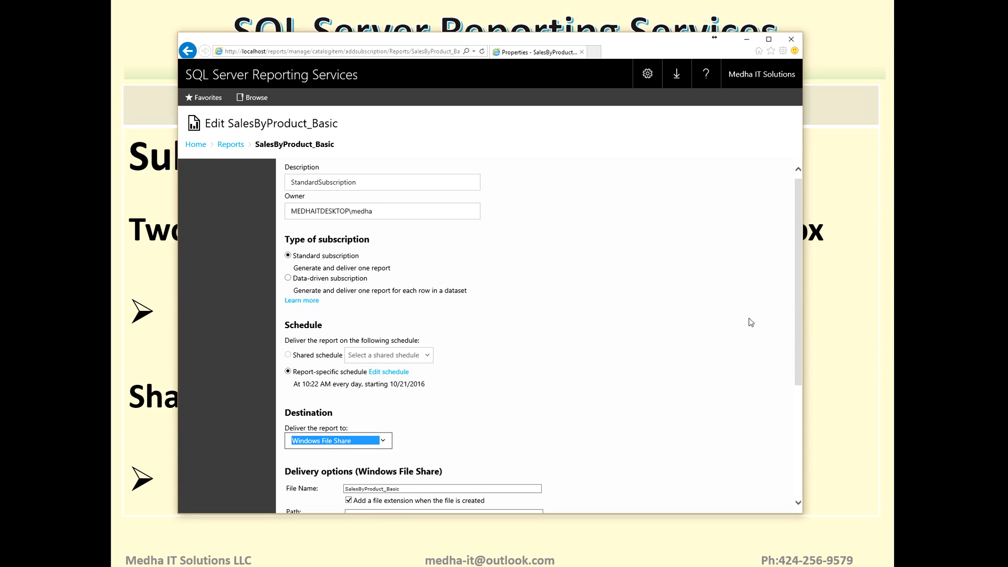
left_click_drag(801, 288, 796, 370)
left_click(425, 348)
left_click_drag(425, 349, 325, 349)
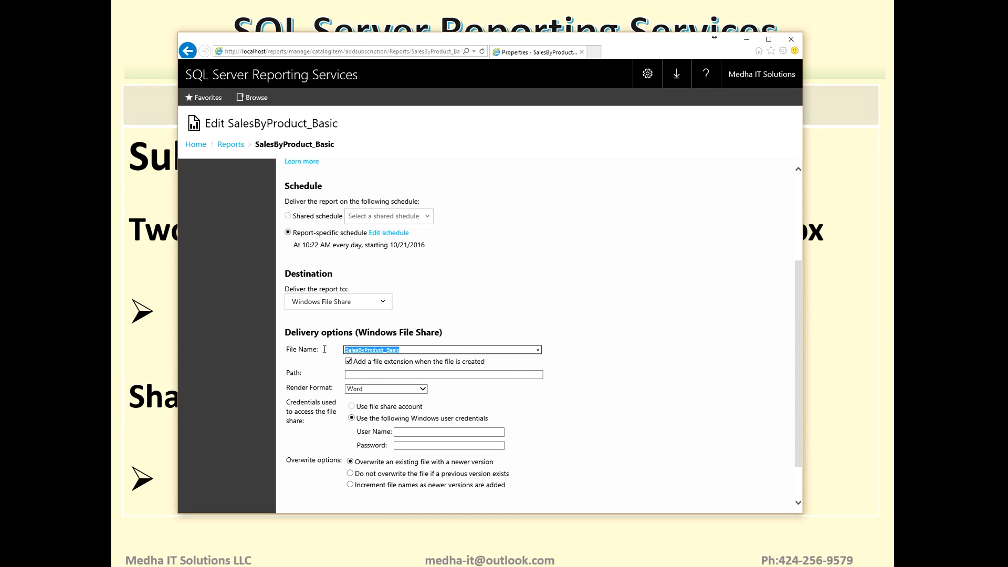
left_click(413, 350)
- Switch to File Explorer, open the SSRSShare folder on \\medhaitdesktop and copy its network path
left_click(363, 375)
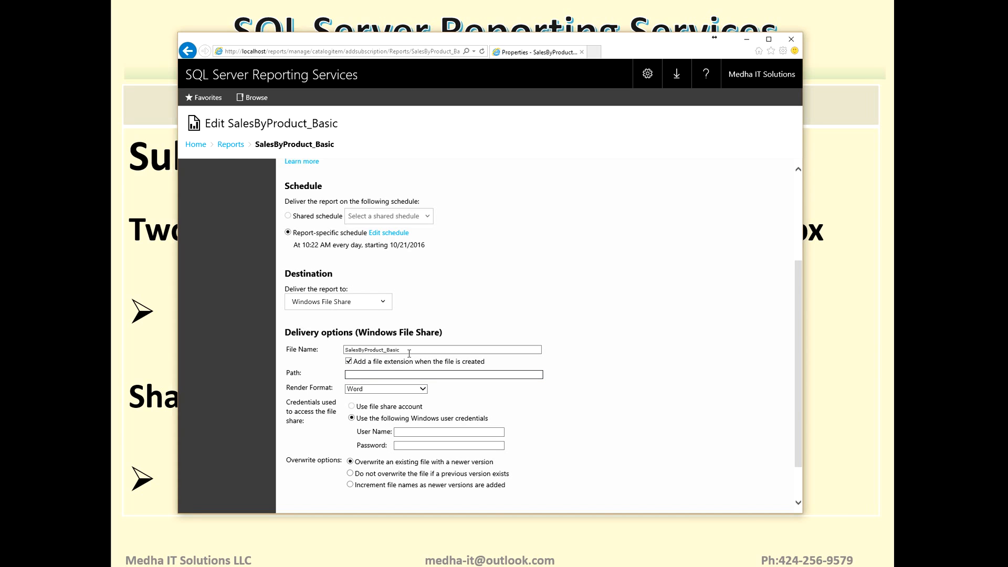
key("Tab")
key("alt+Tab")
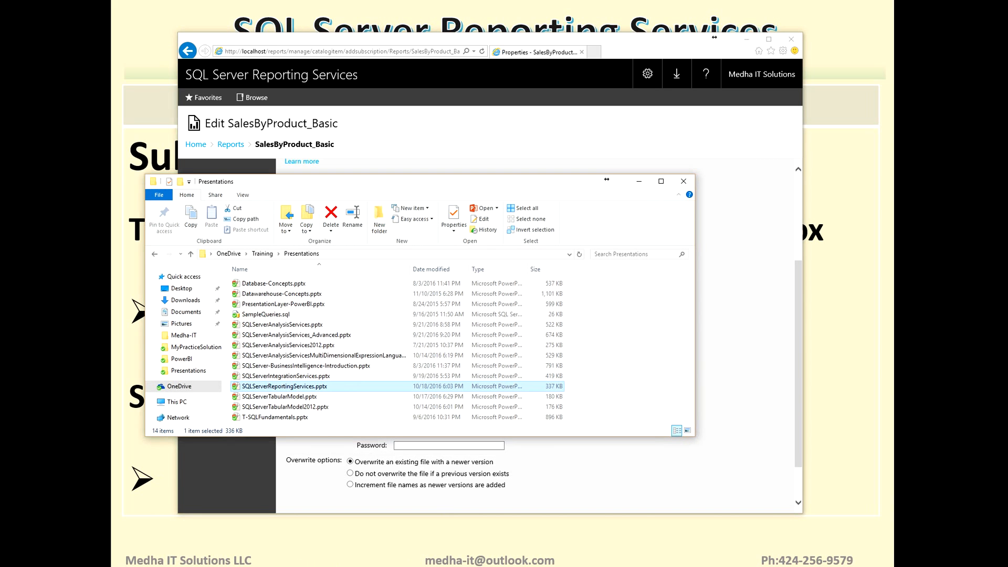
left_click(352, 255)
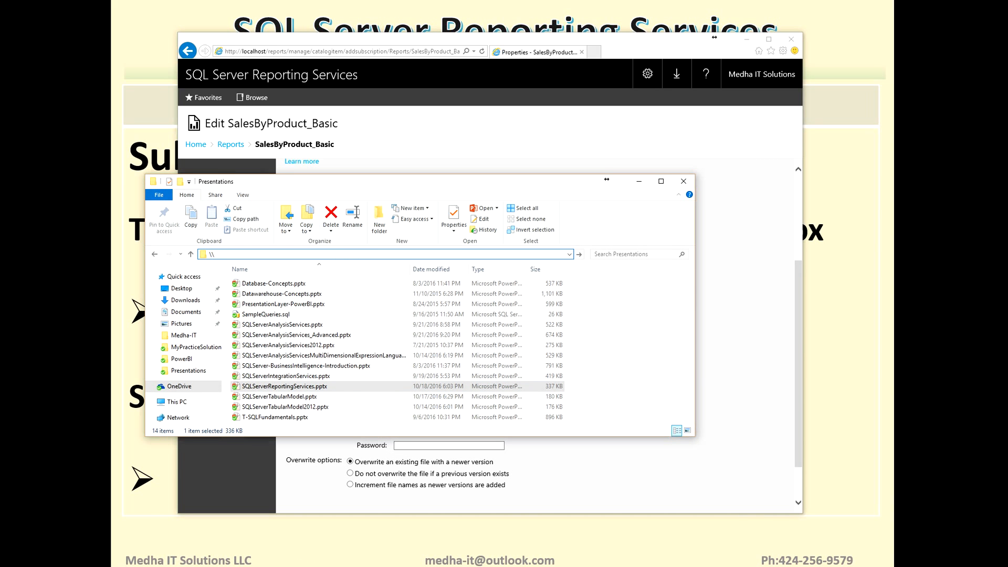
type("medhaitdesktop")
key("Return")
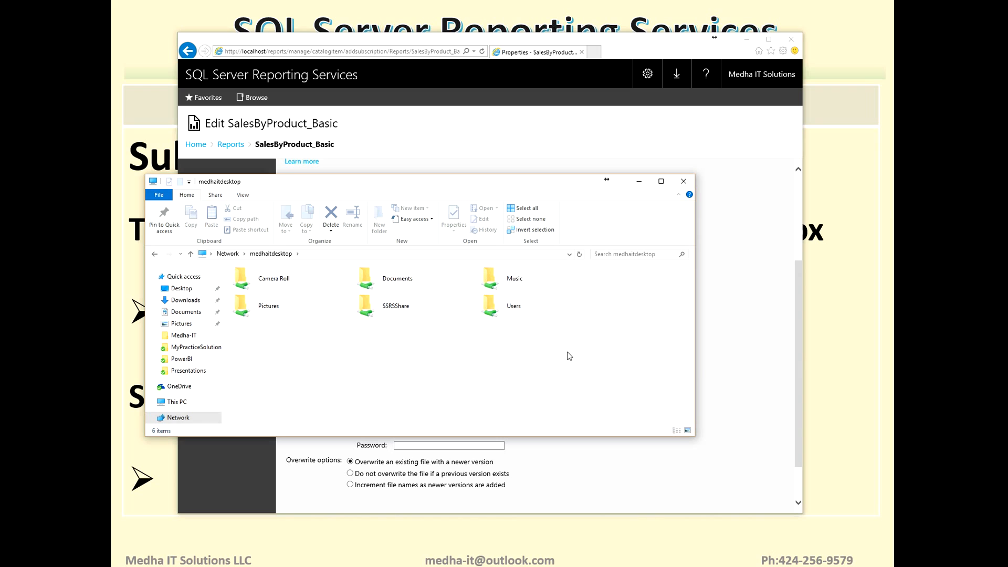
double_click(392, 308)
left_click(341, 257)
key("ctrl+c")
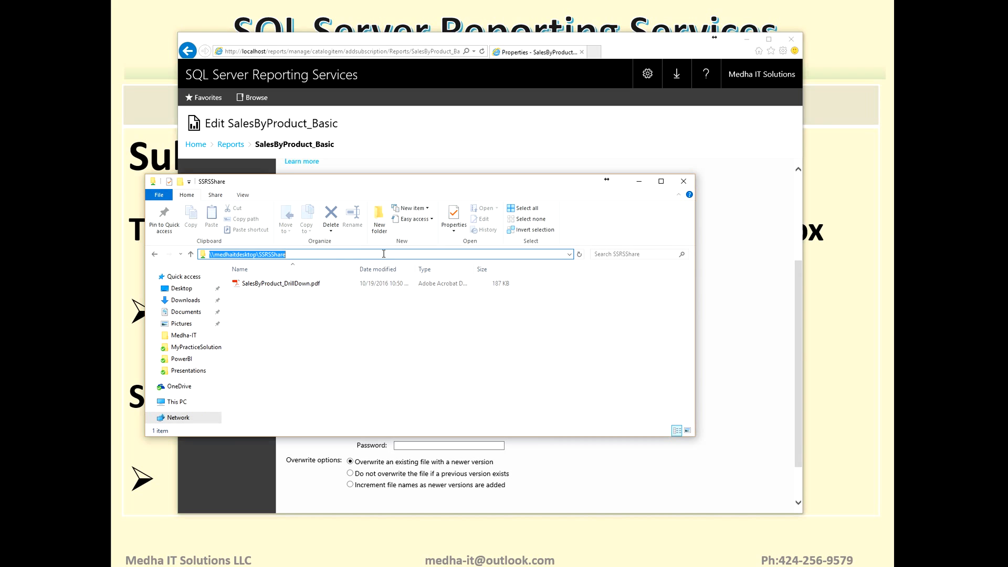
- Return to the web portal and set the file share delivery path to \\medhaitdesktop\SSRSShare
left_click(639, 181)
left_click(391, 372)
key("ctrl+v")
left_click(683, 378)
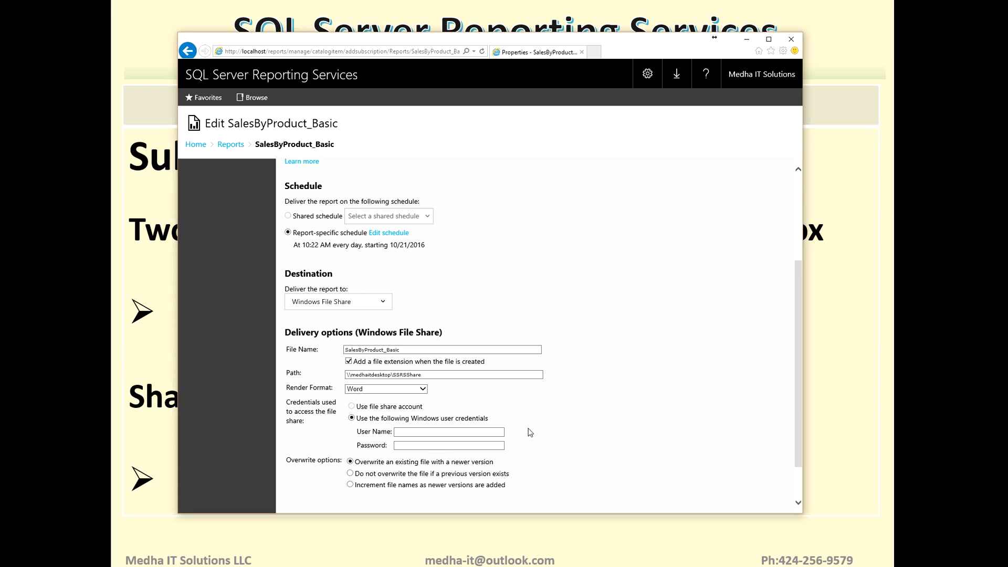
- Set the render format of the delivered file to PDF
left_click(422, 390)
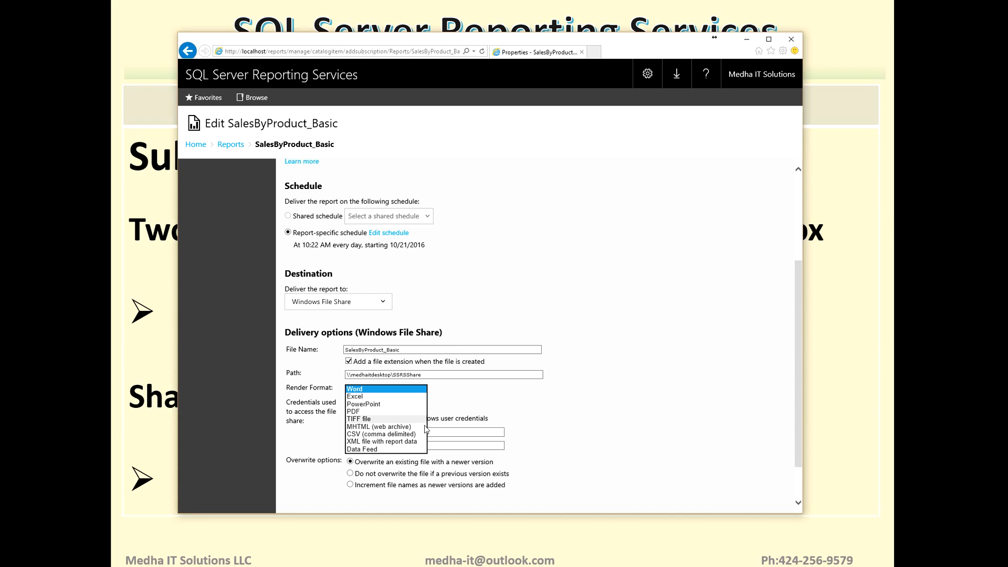
left_click(364, 412)
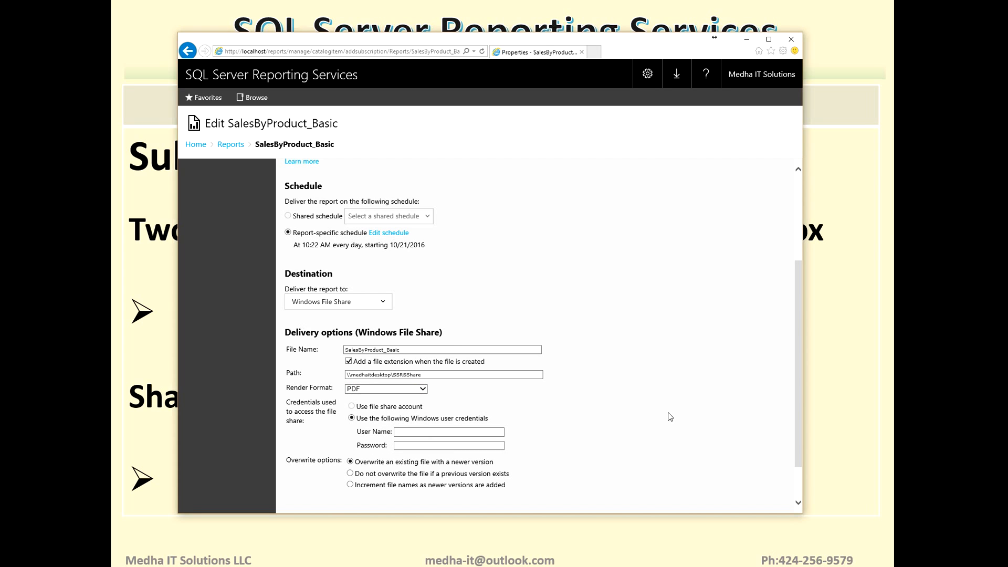
left_click(424, 391)
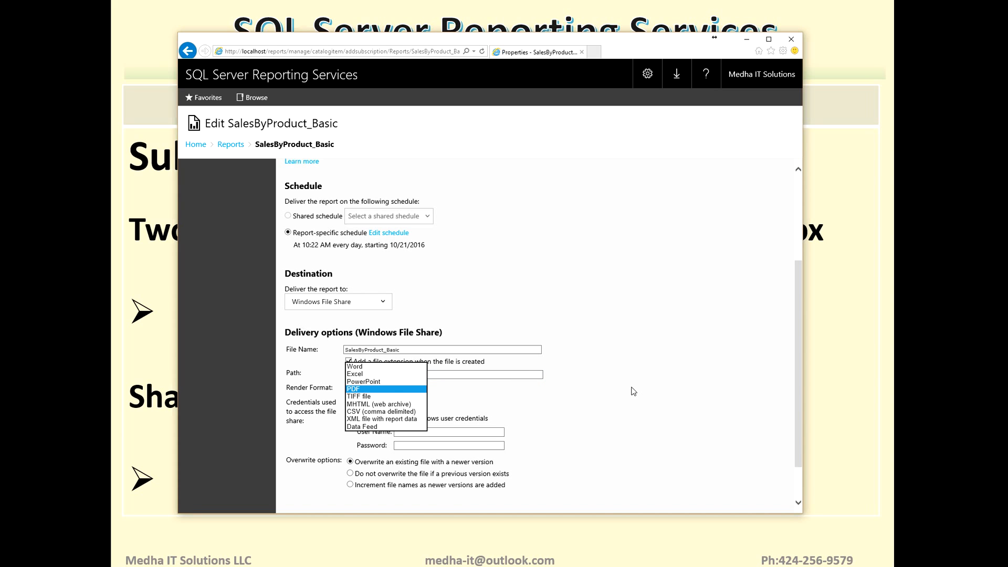
left_click(678, 403)
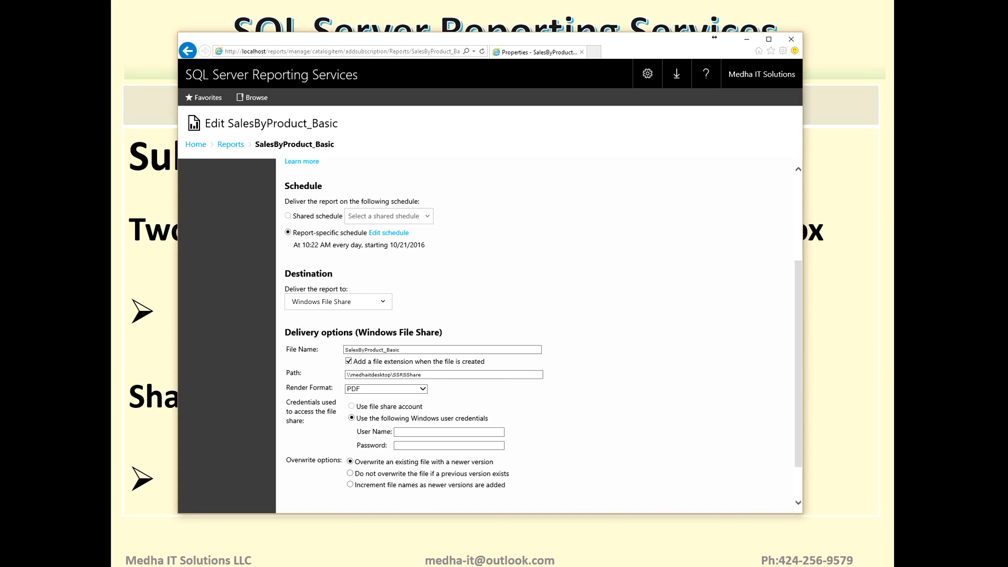
- Enter the Windows user name and the account password used to access the file share
left_click_drag(796, 373, 795, 443)
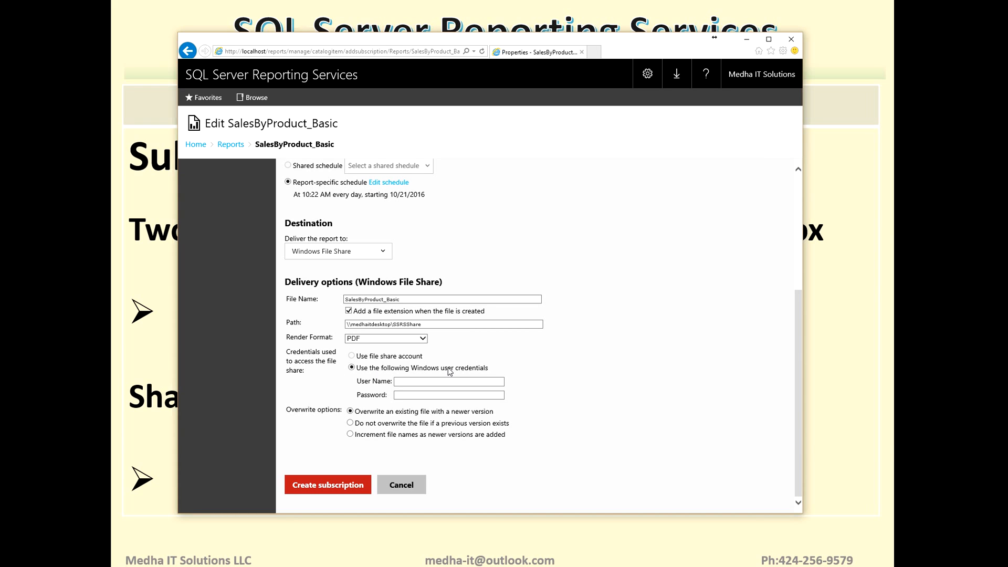
left_click(420, 382)
type("Medha")
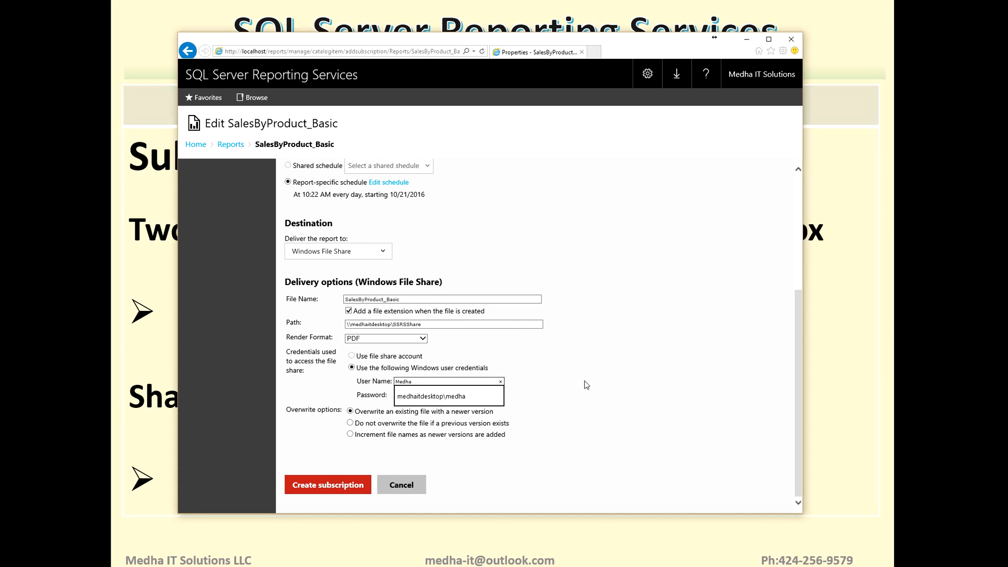
key("Down")
key("Return")
key("Tab")
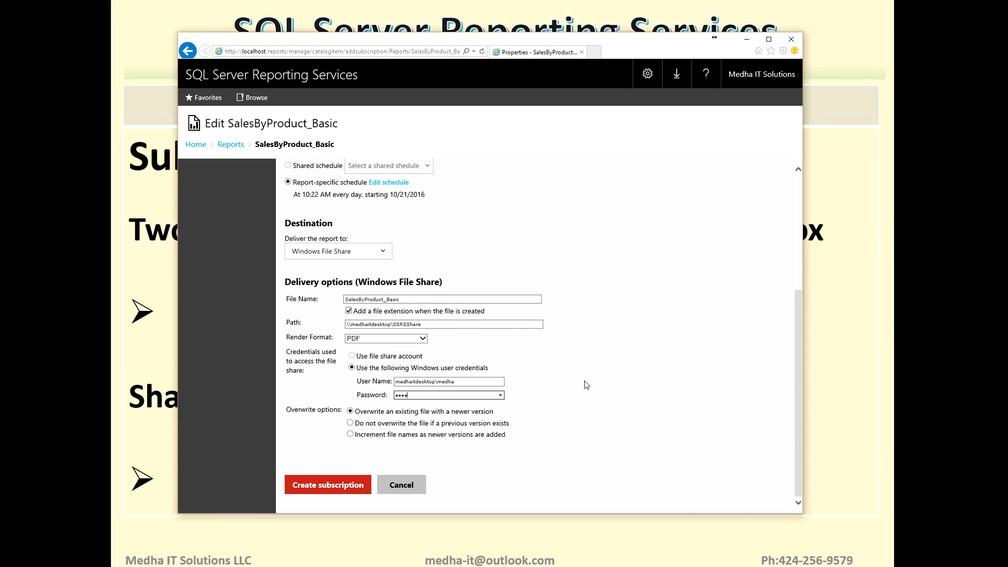
type("••")
- Set the daily schedule's start time to 10:24 AM, apply it and create the subscription
left_click_drag(798, 355, 796, 278)
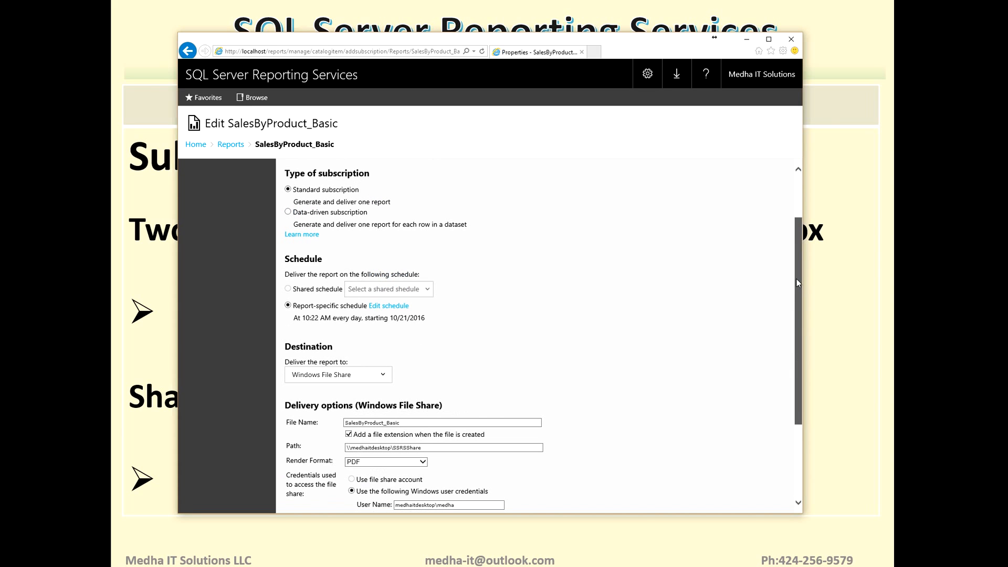
left_click(376, 309)
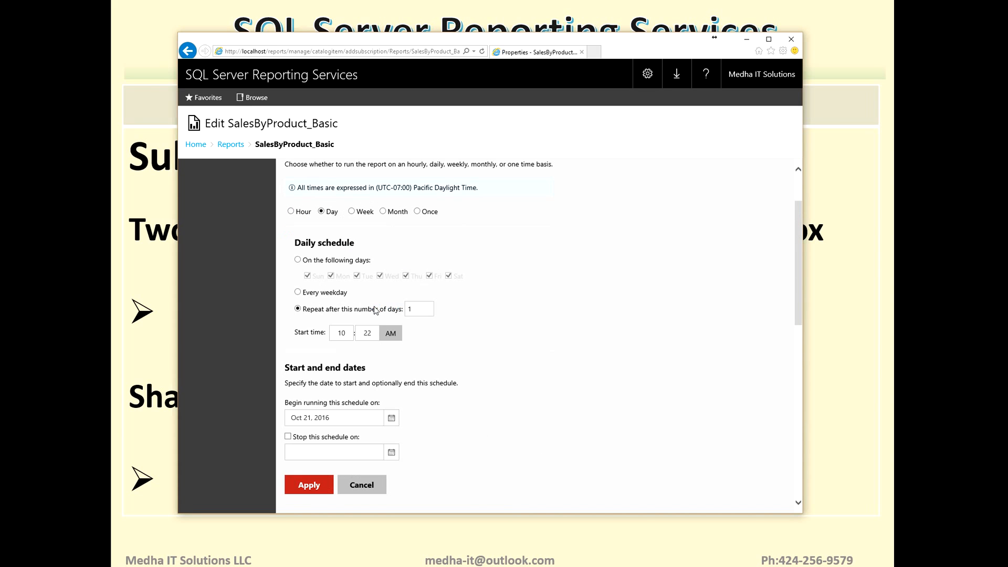
left_click(368, 333)
type("4")
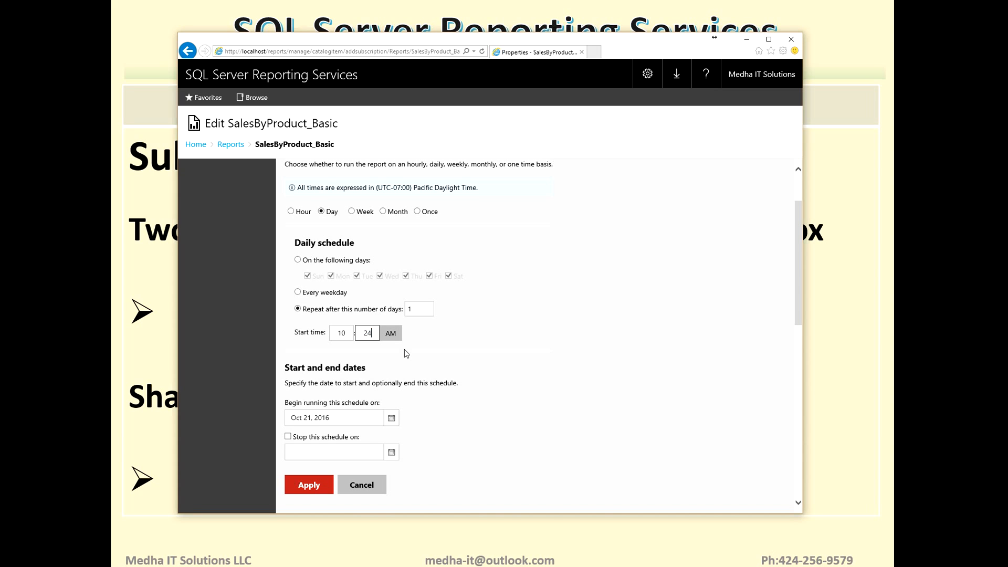
left_click(303, 488)
scroll(802, 291, "down", 5)
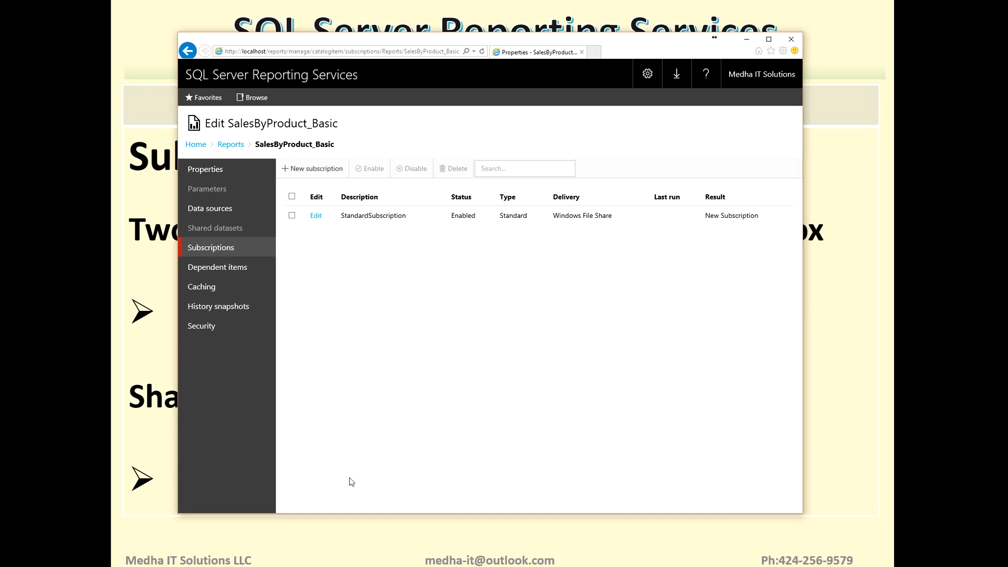
- Switch to the SSRSShare folder in File Explorer and refresh it to check for the delivered report
left_click(315, 565)
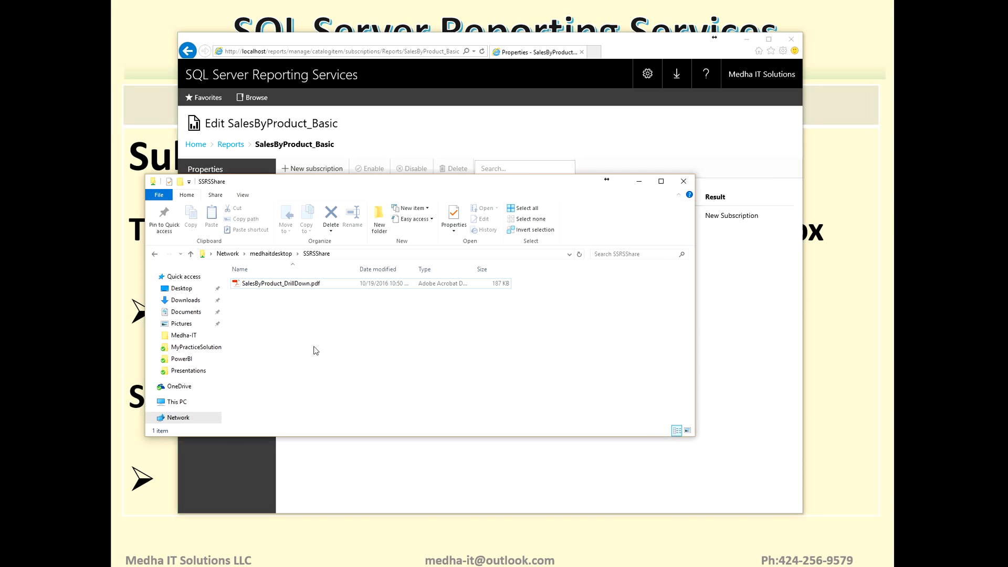
left_click(281, 287)
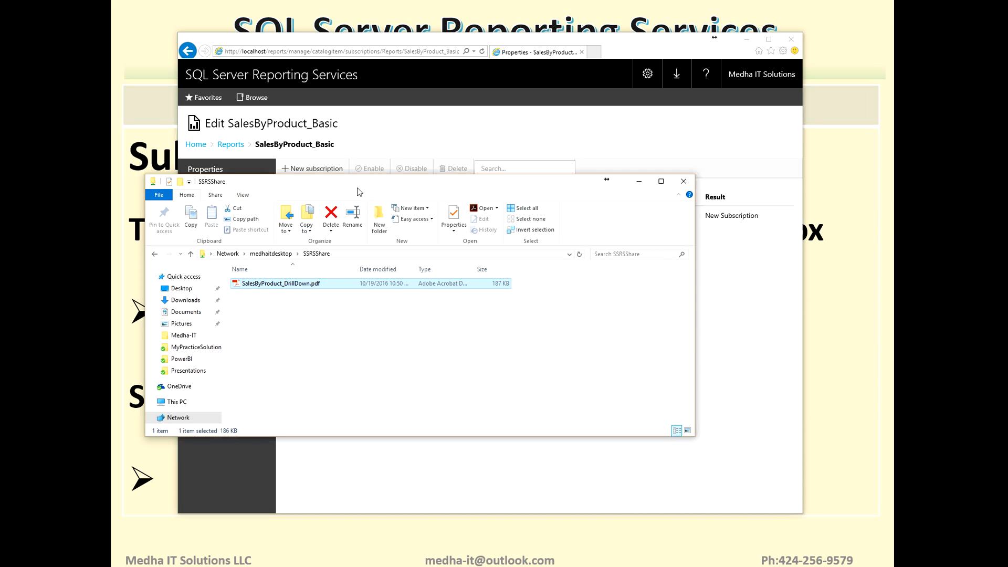
left_click_drag(359, 181, 480, 162)
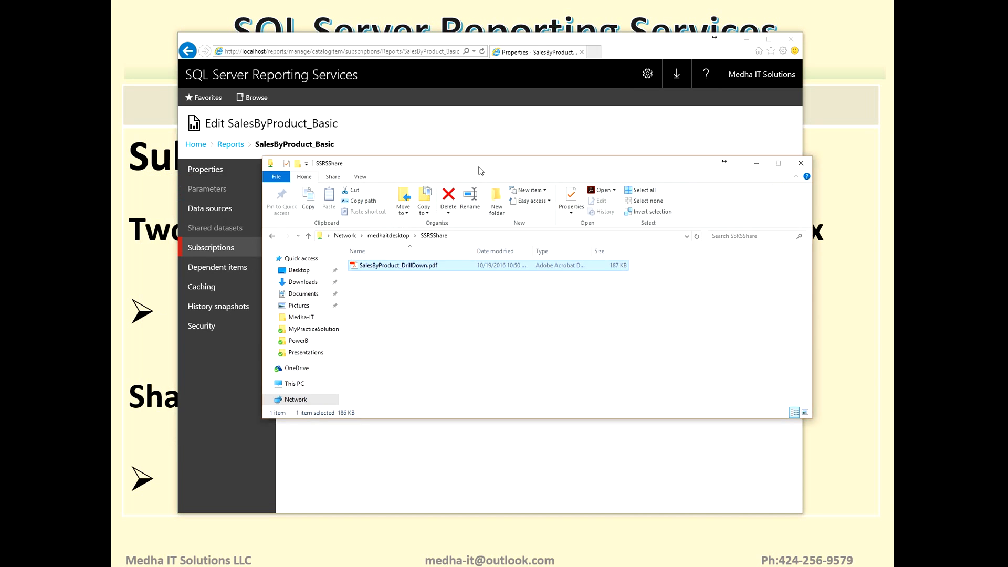
right_click(454, 283)
left_click(398, 321)
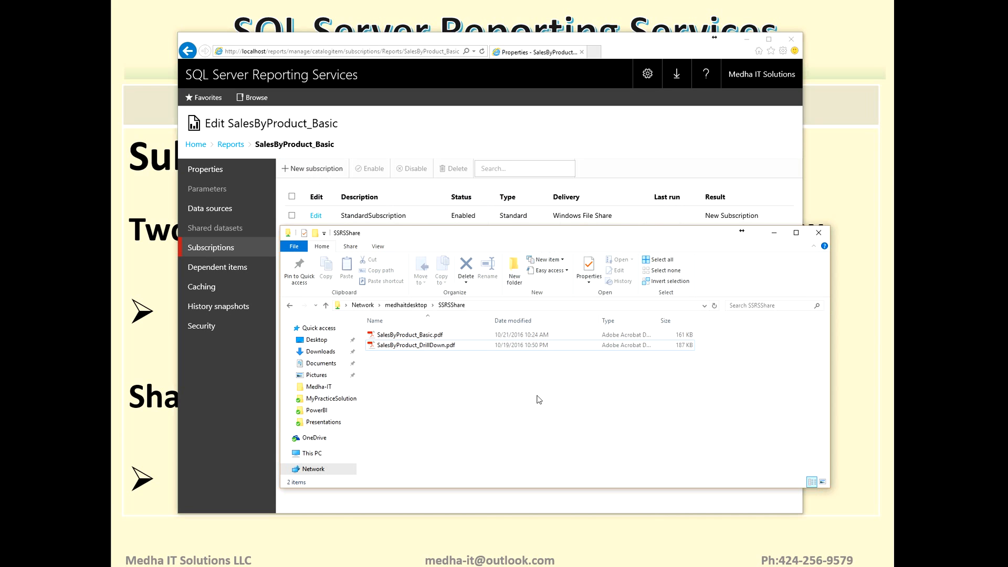
- Open SalesByProduct_Basic.pdf from the share, review the report's contents and close the PDF reader
left_click(528, 336)
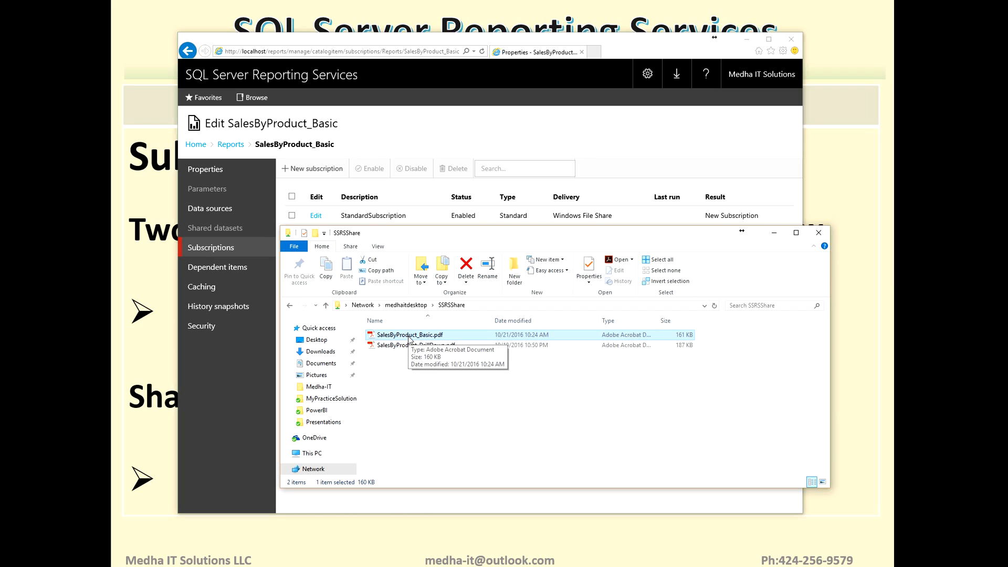
double_click(413, 337)
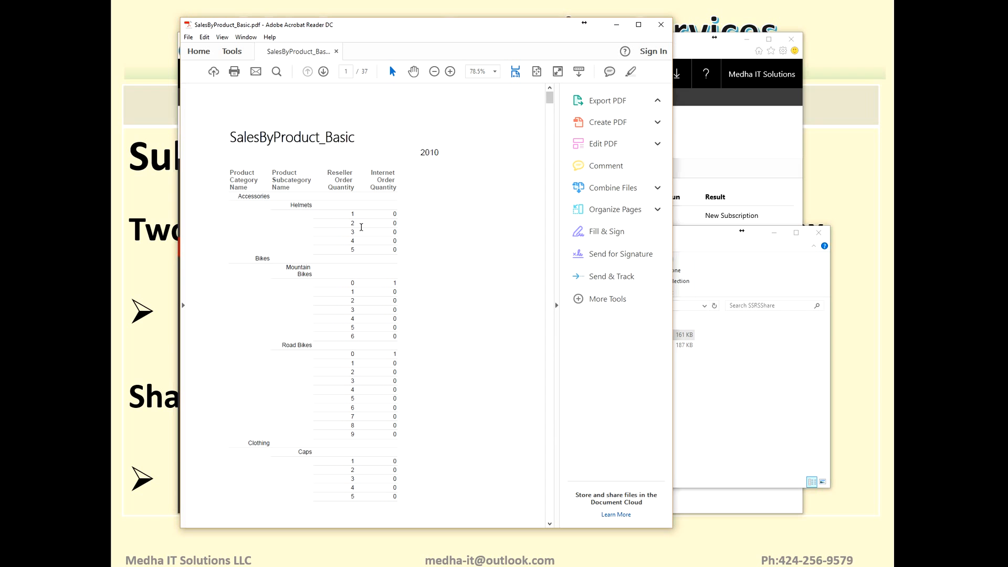
mouse_move(550, 101)
left_mouse_down()
mouse_move(556, 439)
mouse_move(572, 478)
mouse_move(548, 477)
mouse_move(560, 96)
left_mouse_up()
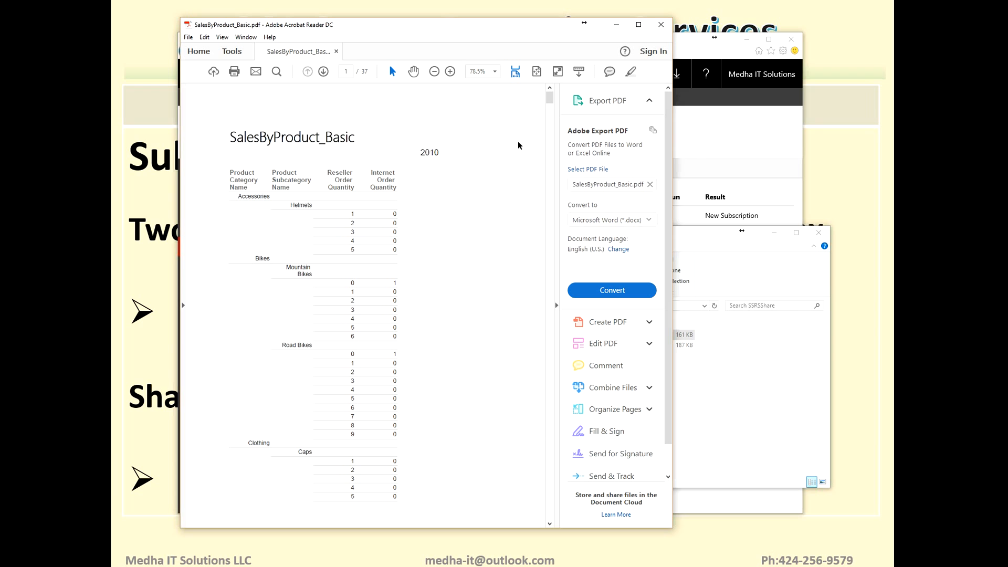
left_click(661, 24)
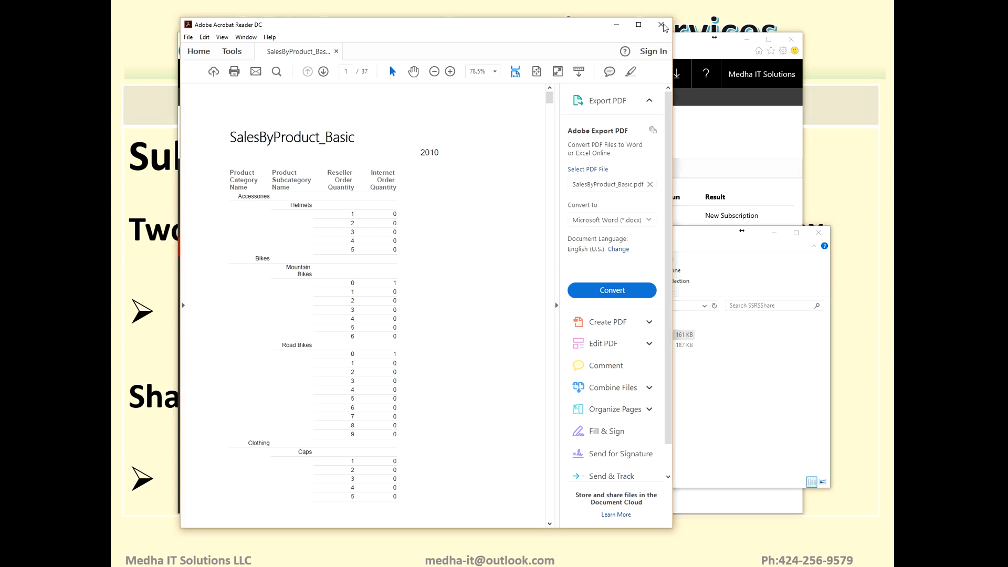
left_click(471, 385)
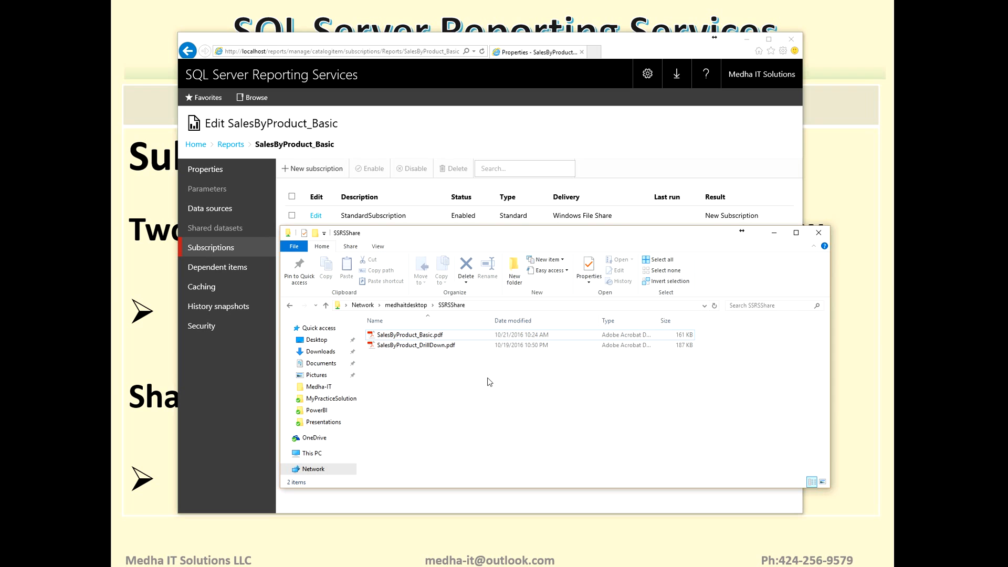
left_click_drag(465, 240, 459, 175)
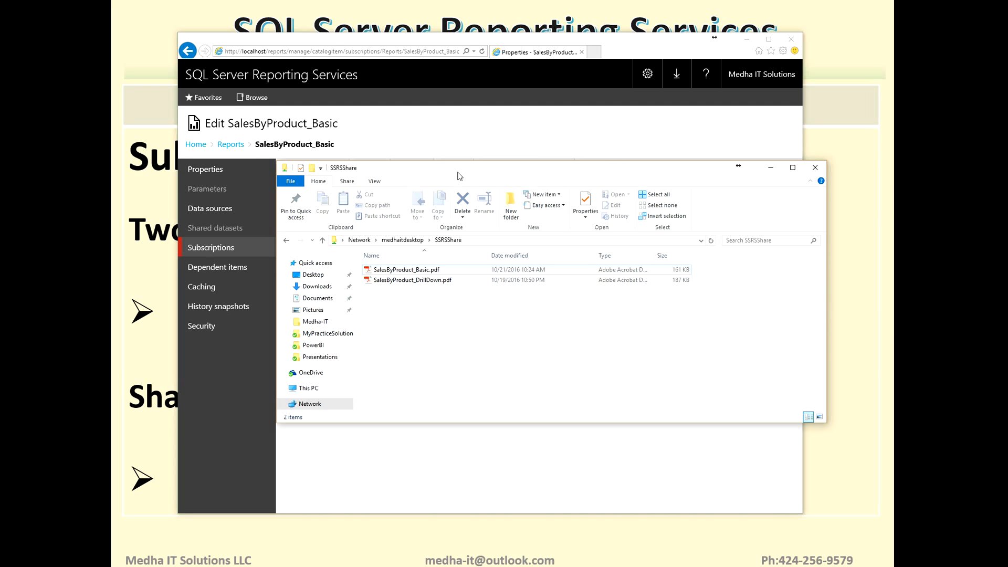
left_click(441, 274)
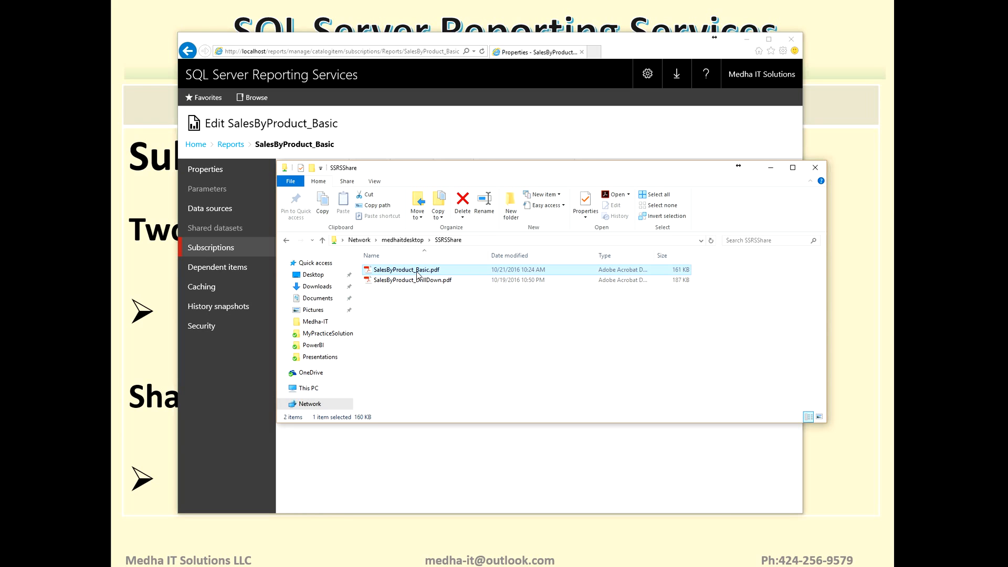
- Switch back to the web portal, open StandardSubscription for editing and examine its file share path
left_click(629, 41)
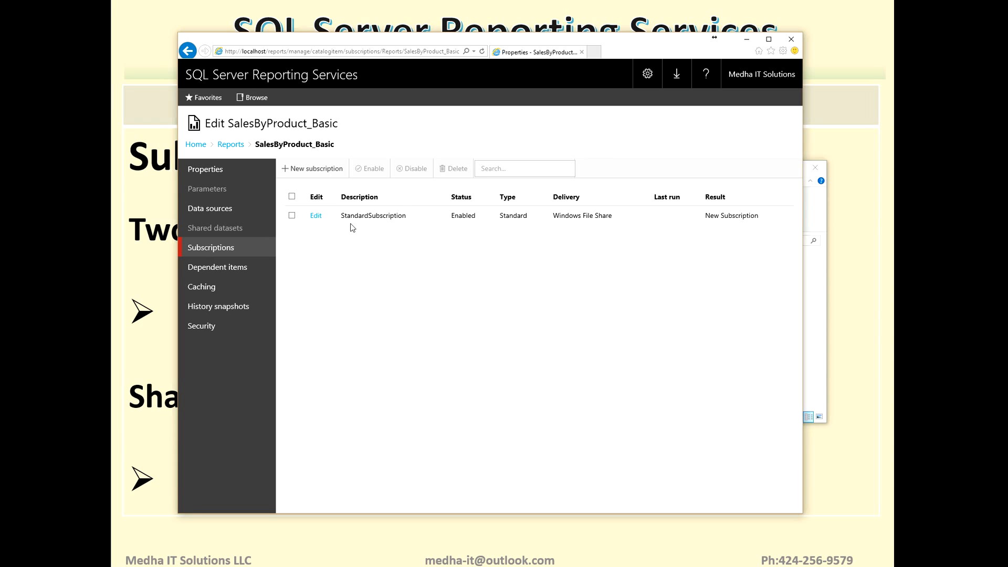
left_click(315, 216)
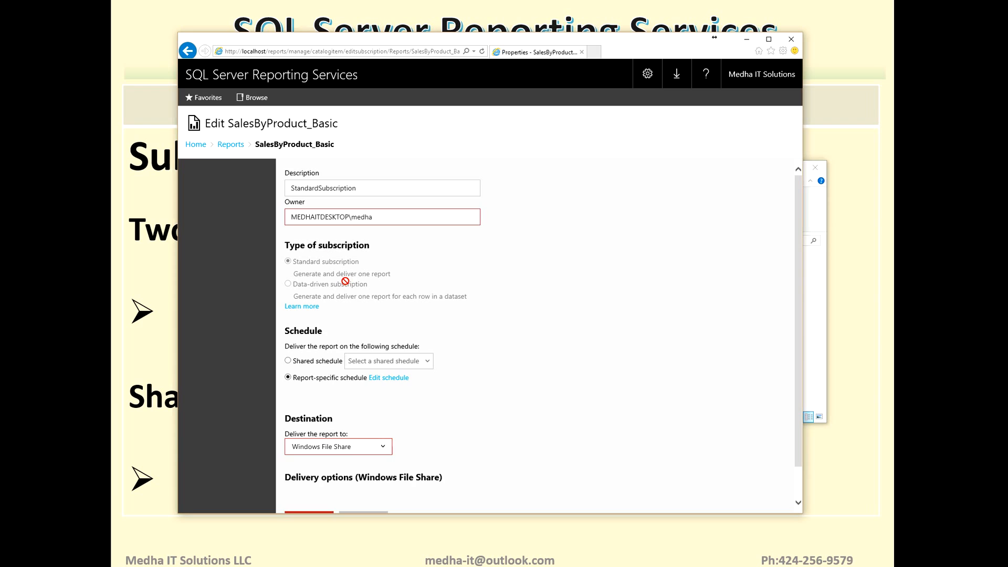
left_click_drag(799, 226, 797, 341)
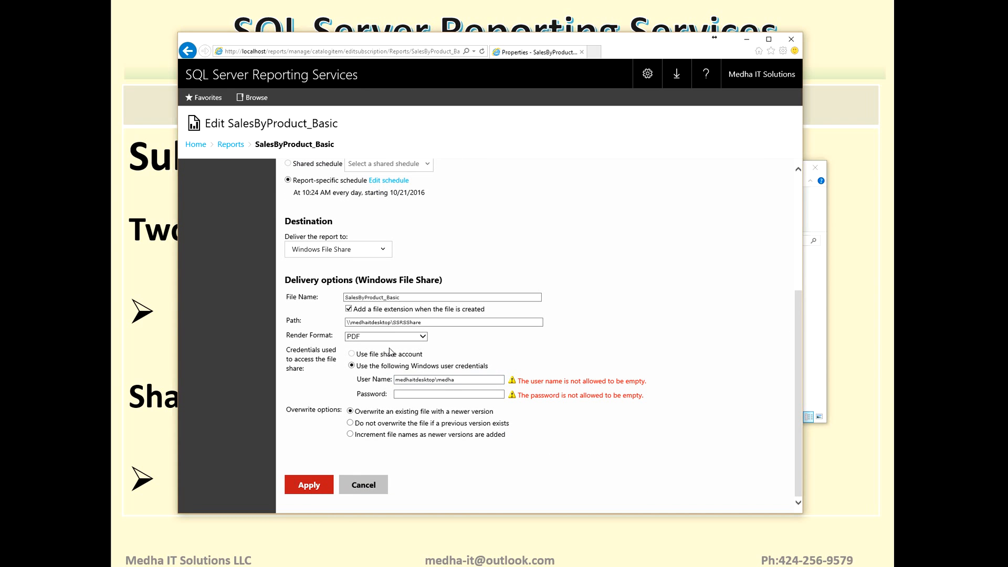
triple_click(415, 322)
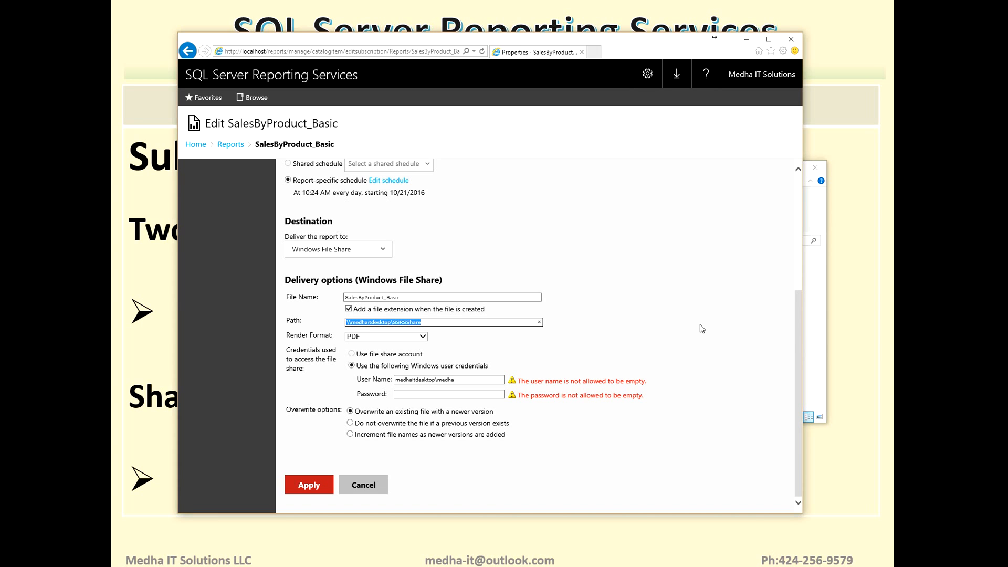
- Review StandardSubscription's settings, return to the Reports folder and open the subscriptions of SalesByProduct_Basic
mouse_move(799, 357)
left_mouse_down()
mouse_move(808, 315)
mouse_move(803, 365)
left_mouse_up()
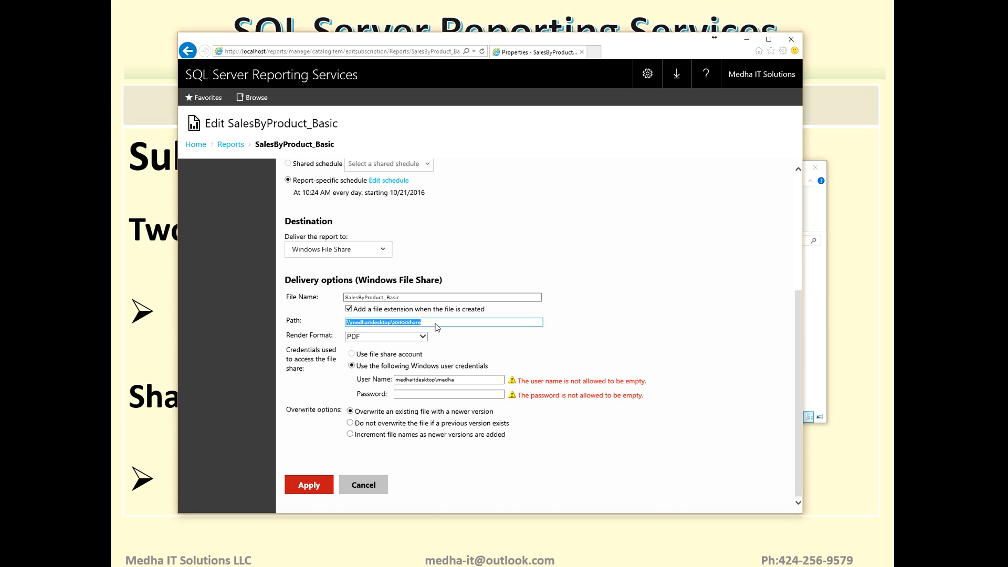
left_click_drag(796, 355, 799, 227)
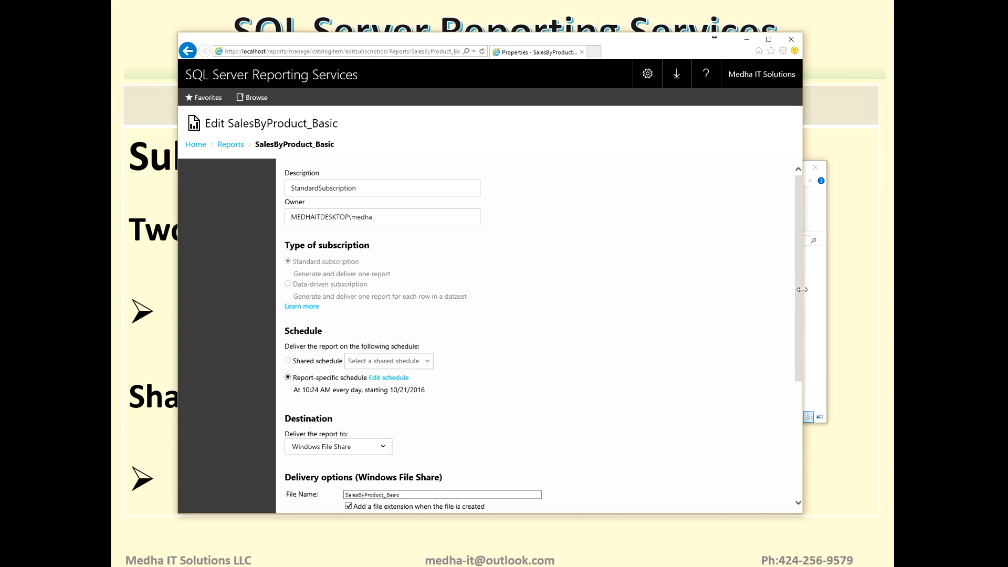
left_click_drag(800, 260, 805, 229)
left_click(229, 147)
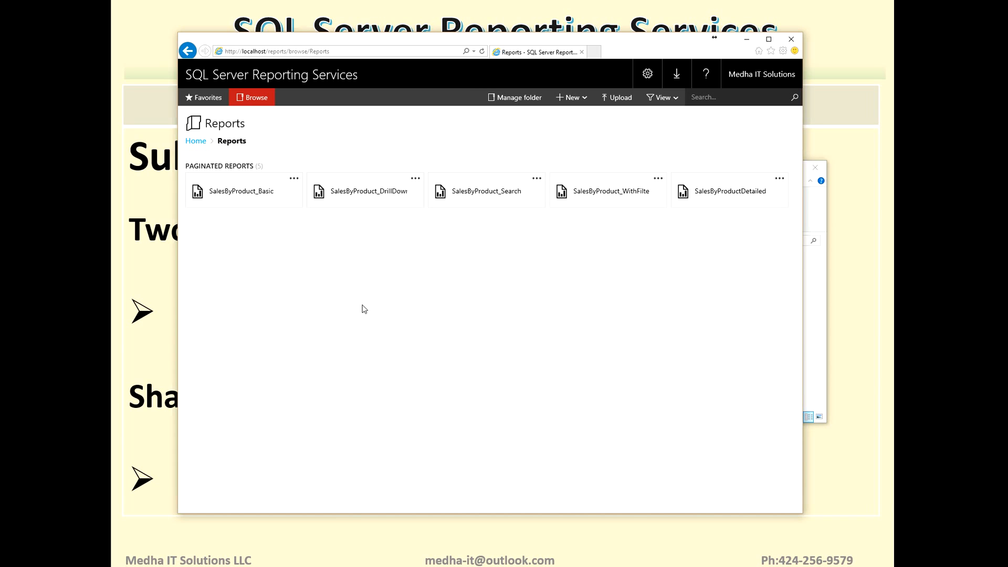
left_click(294, 178)
left_click(304, 162)
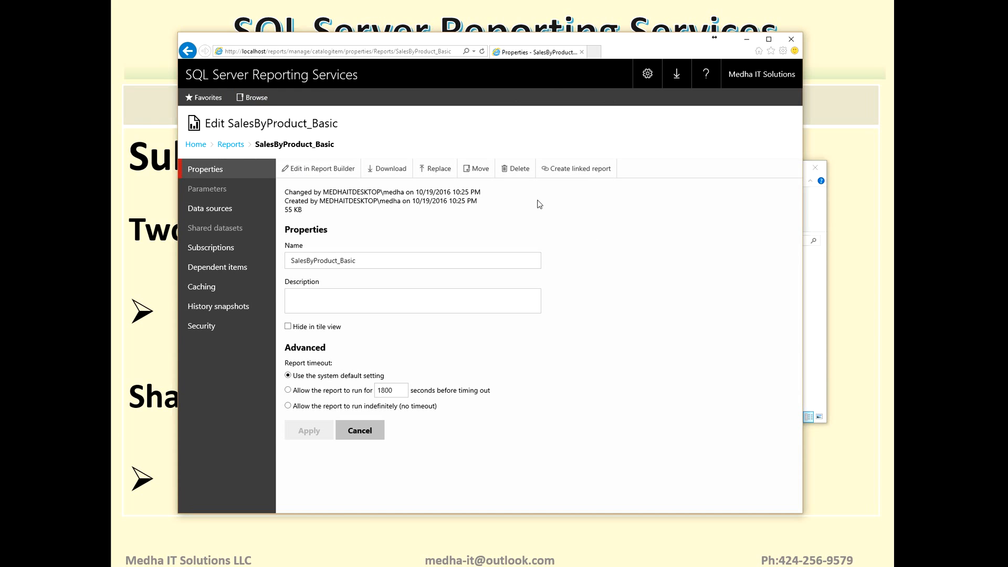
left_click(211, 249)
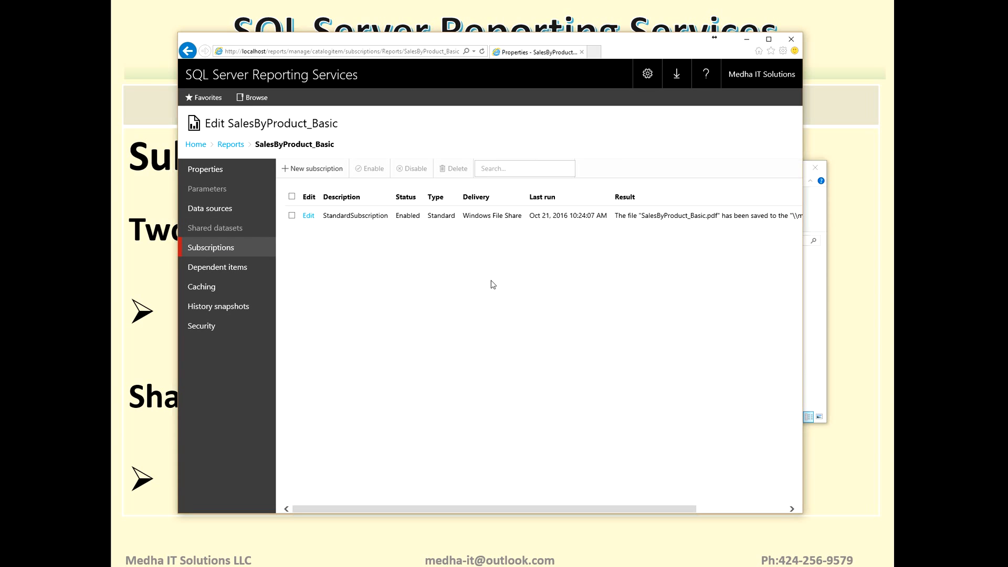
- Start a new subscription with the description DataDriven and set its type to data-driven
left_click(298, 169)
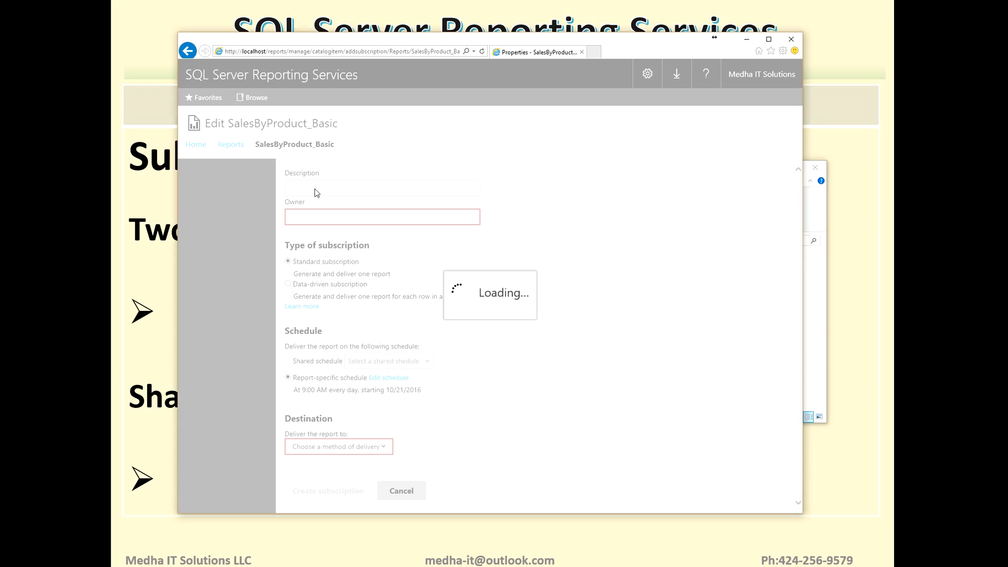
left_click(316, 189)
type("Data")
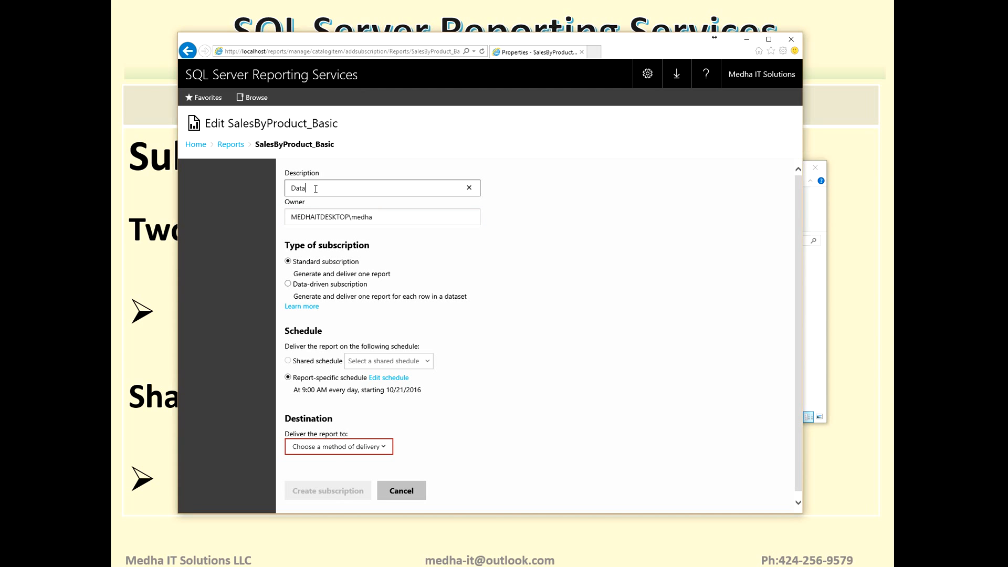
type("Driven")
left_click_drag(799, 275, 796, 368)
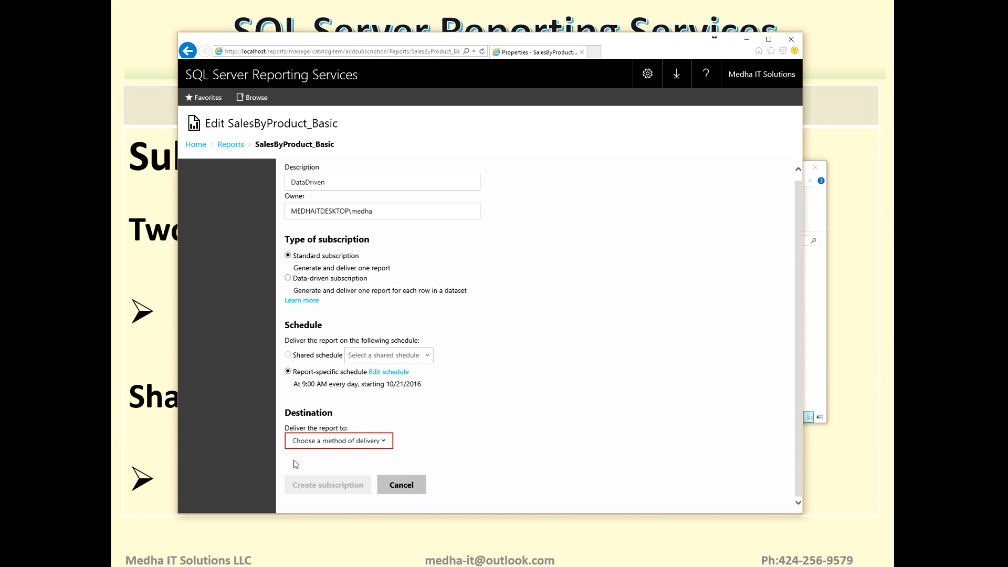
left_click(288, 278)
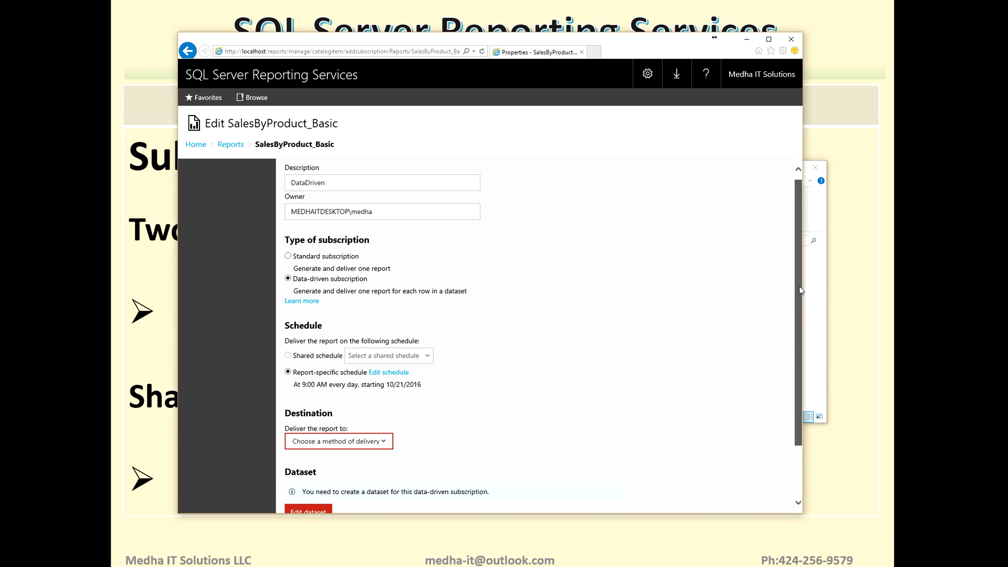
- Set the new subscription's delivery destination to Windows File Share
scroll(799, 285, "down", 3)
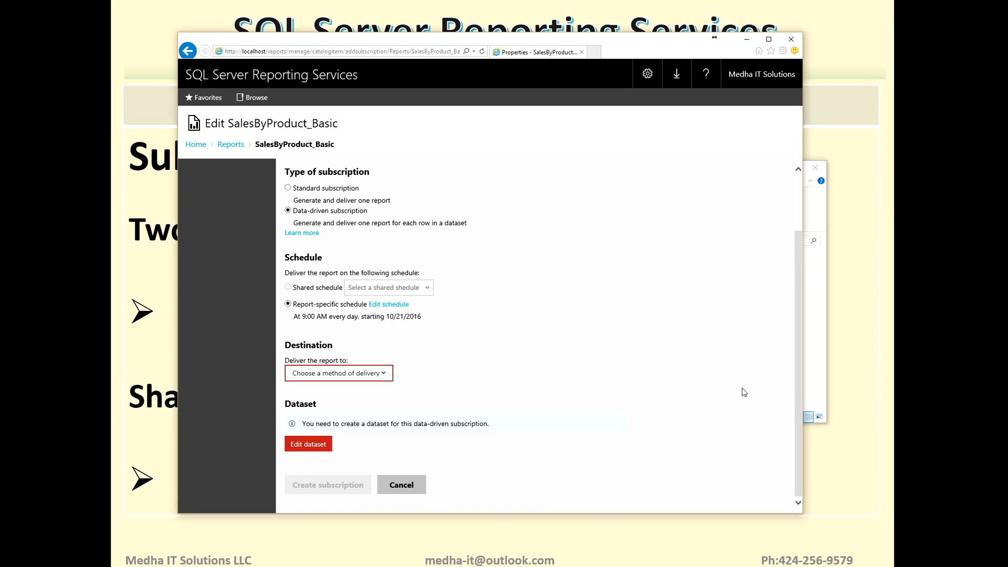
left_click(386, 377)
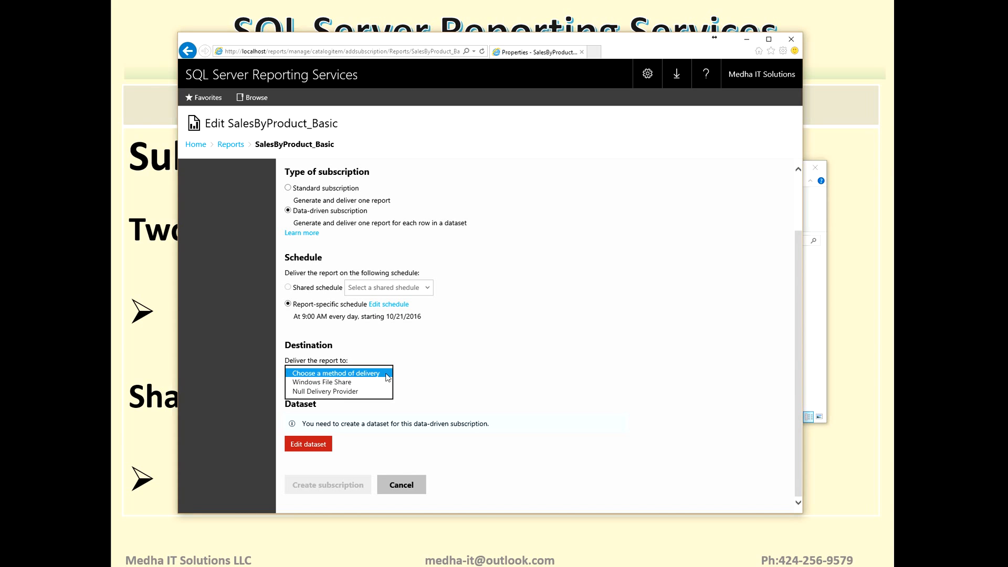
left_click(335, 382)
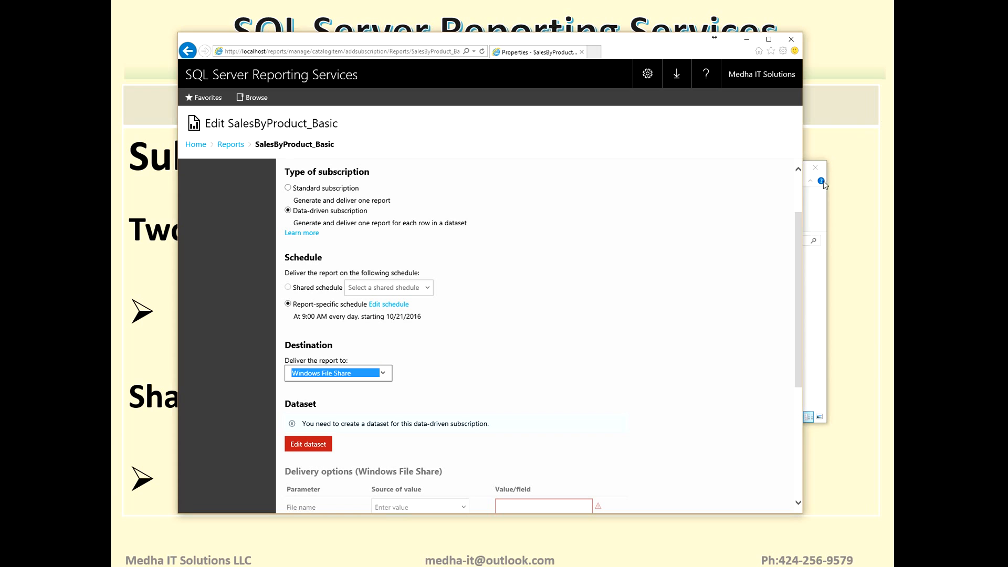
- Review the Windows File Share delivery parameters and open the subscription's dataset for editing
left_click_drag(800, 222, 803, 350)
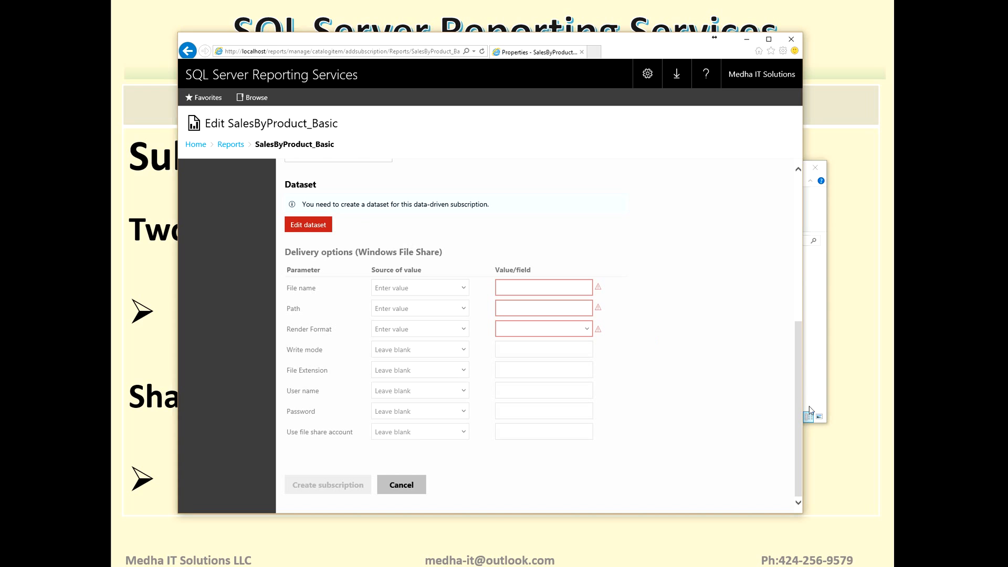
left_click_drag(799, 399, 801, 427)
left_click_drag(800, 385, 796, 300)
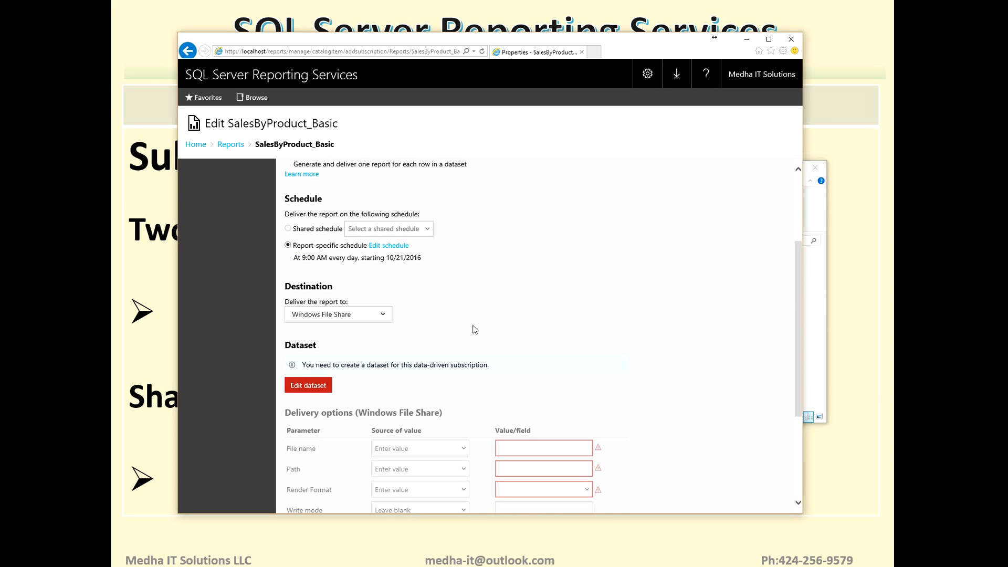
left_click(315, 386)
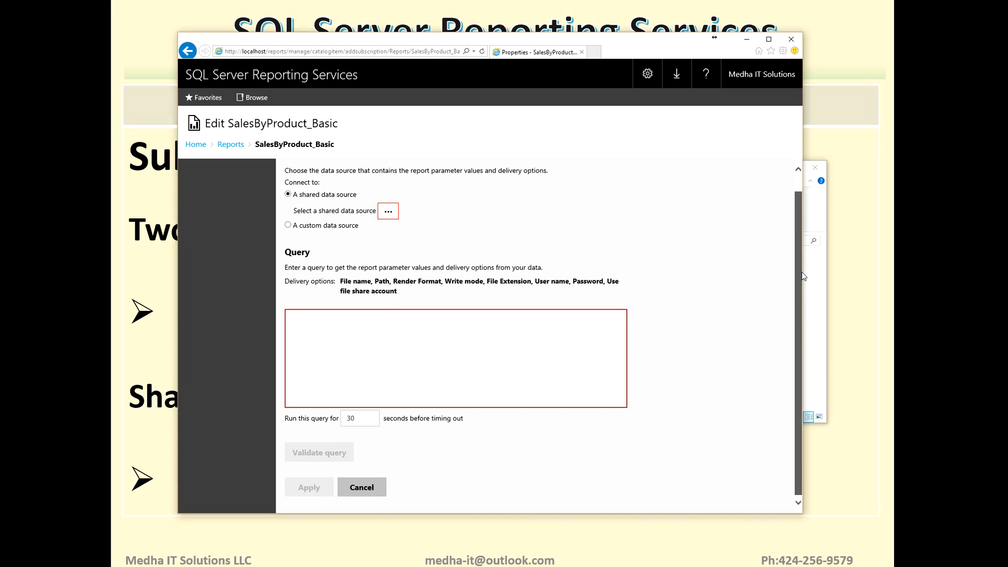
scroll(792, 222, "up", 1)
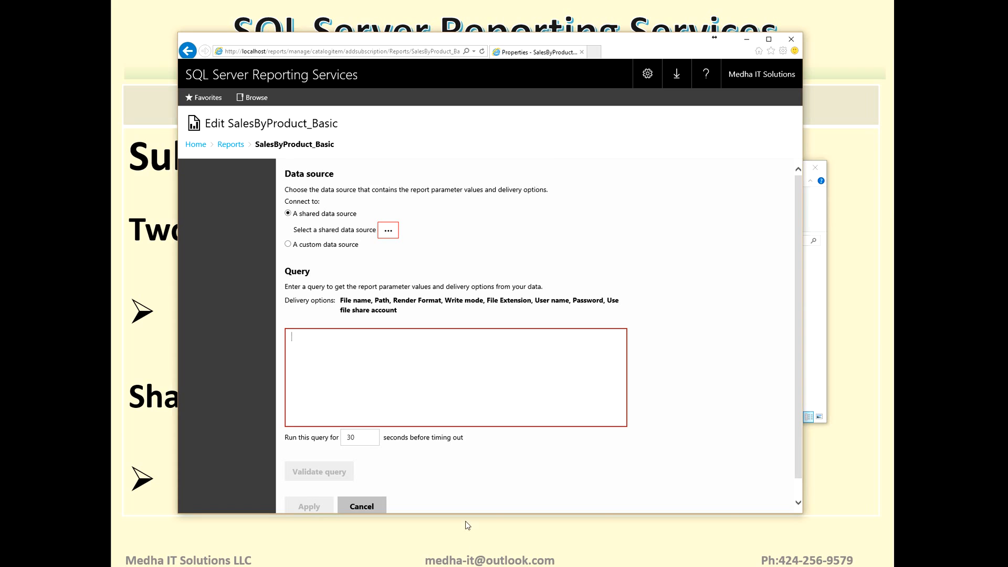
- Switch to SQL Server Management Studio, run the ReportName and Share query and examine its result row
key("alt+Tab")
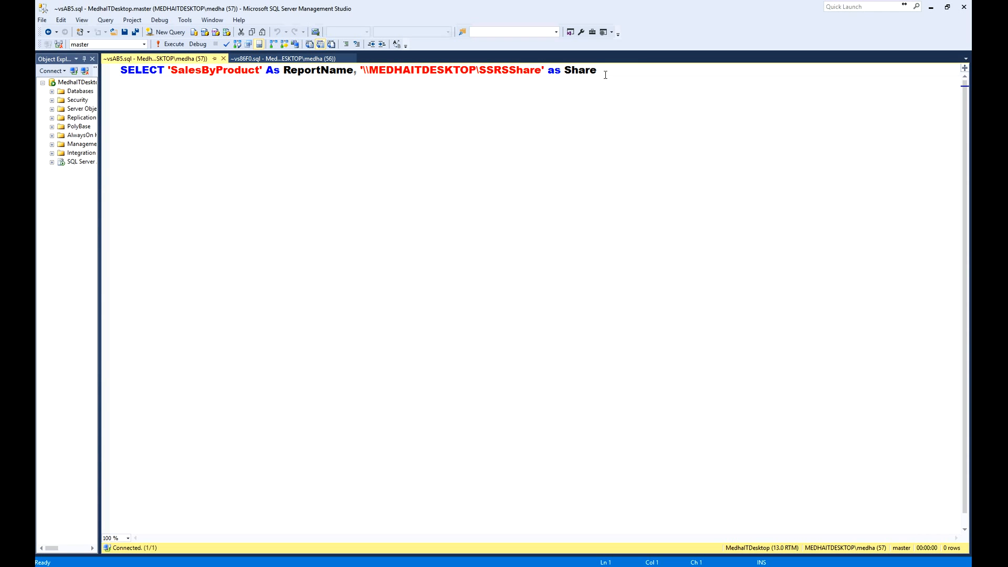
left_click(170, 43)
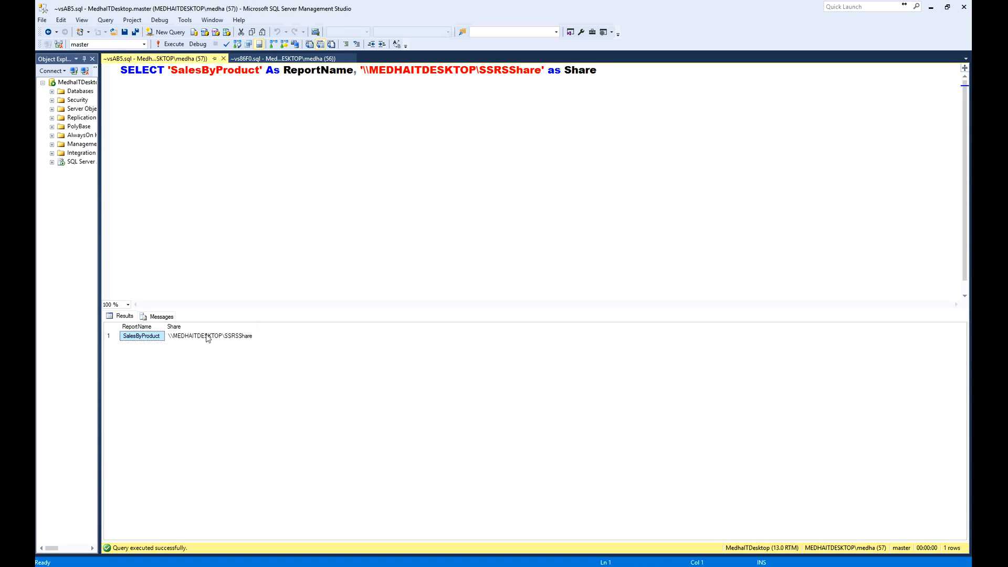
left_click(208, 336)
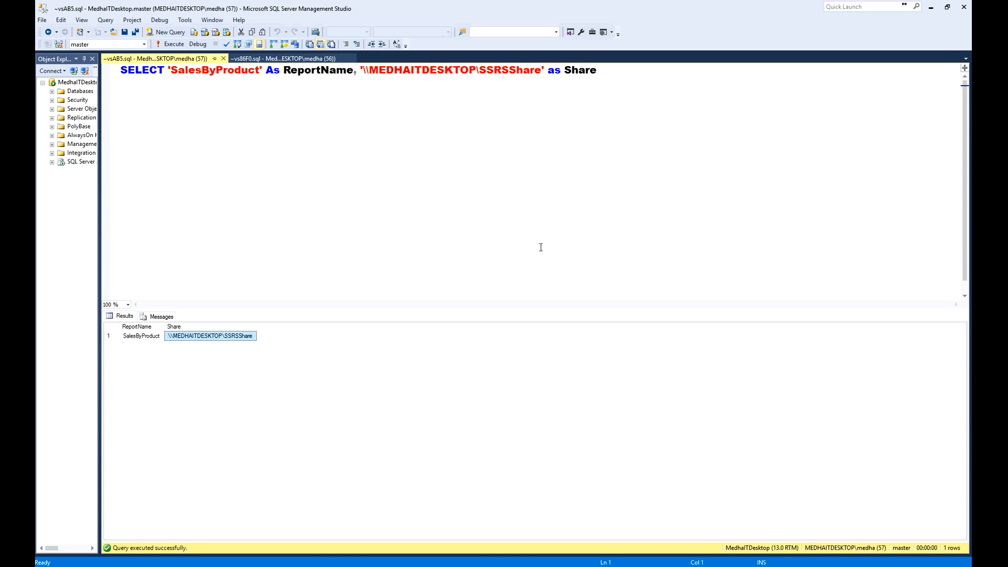
- Copy the whole SELECT statement and paste it as the dataset query in the Reporting Services web portal
left_click(628, 74)
key("shift+Home")
key("ctrl+c")
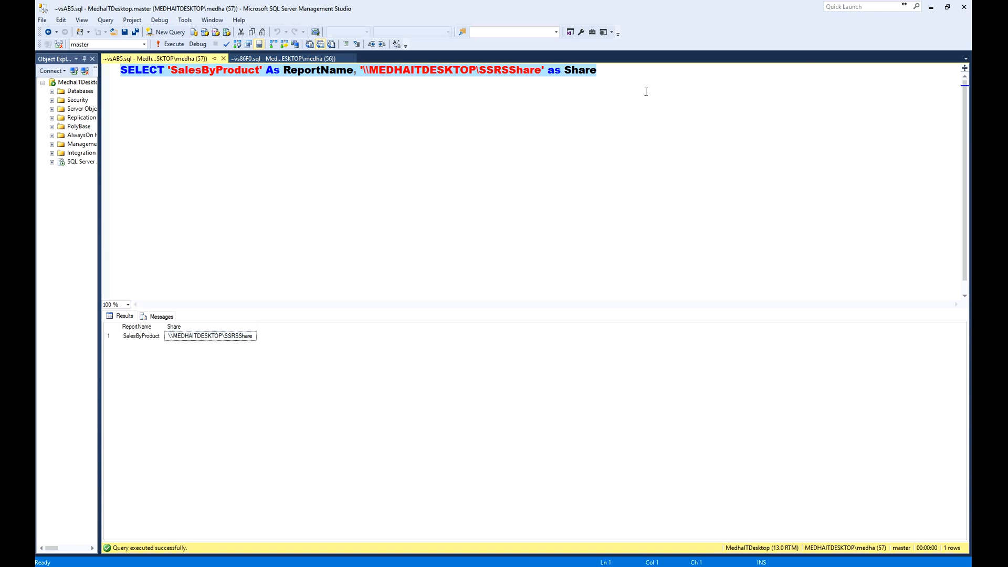
key("alt+Tab")
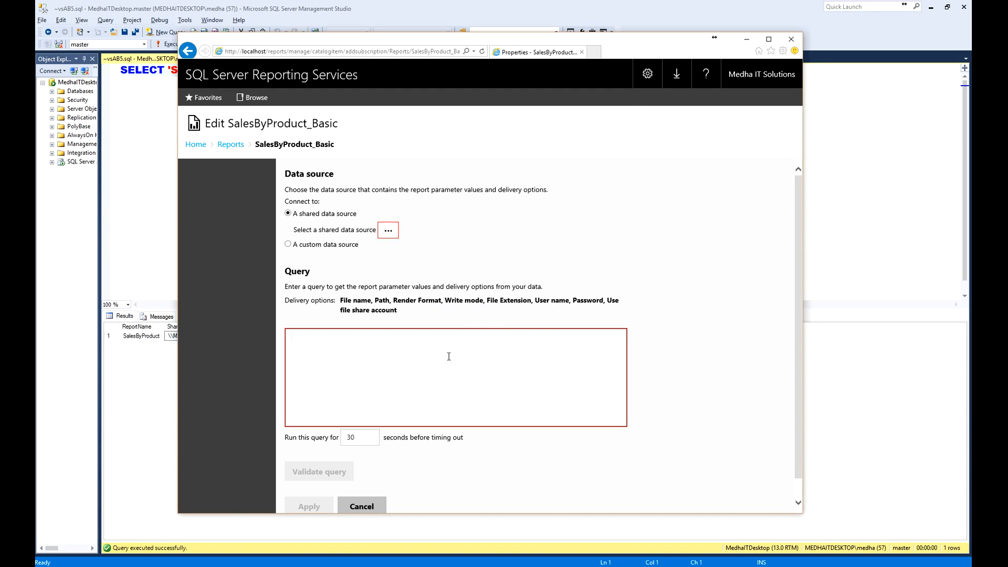
key("ctrl+v")
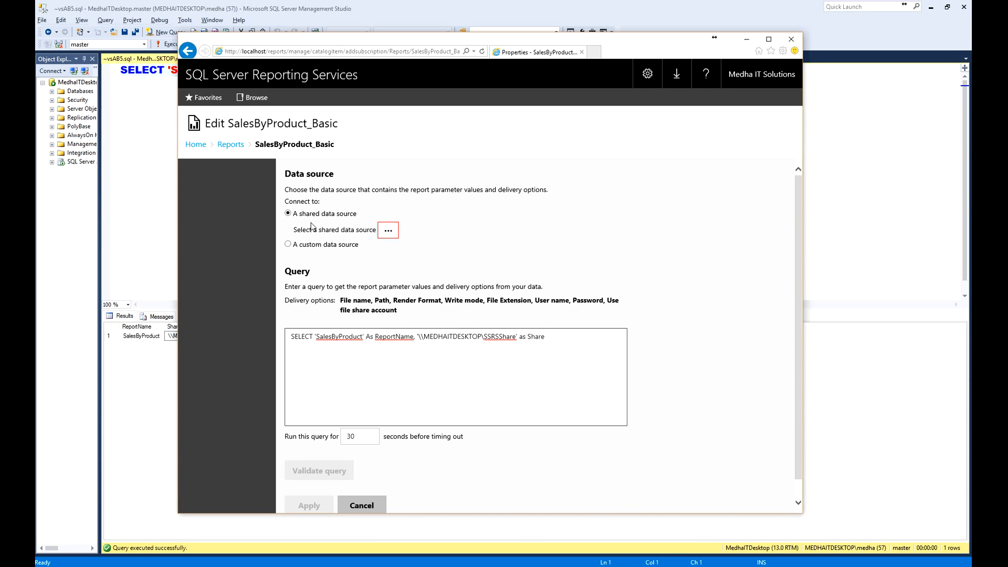
- Choose DataSource from the Data Sources folder as the dataset's shared data source
left_click(386, 233)
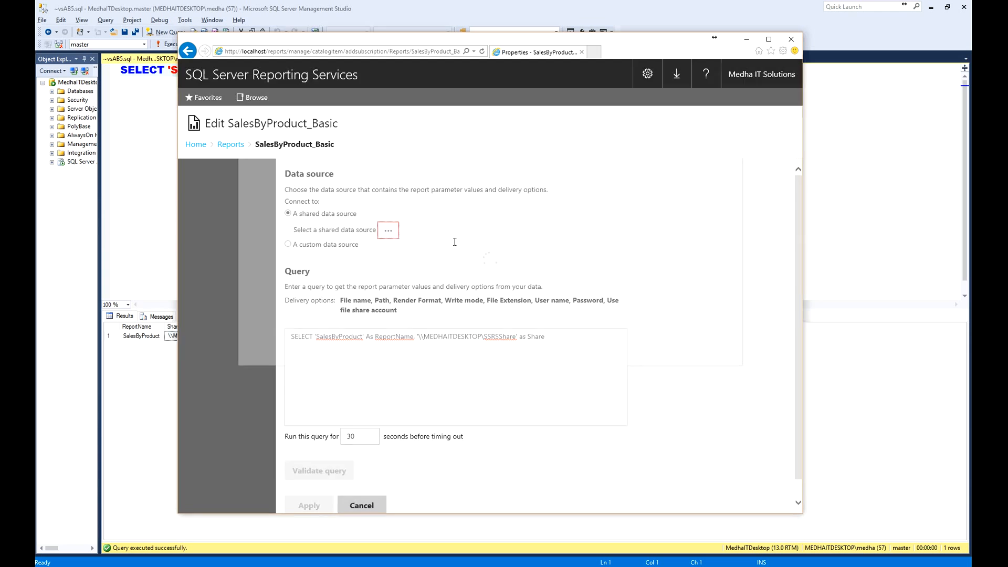
left_click(272, 218)
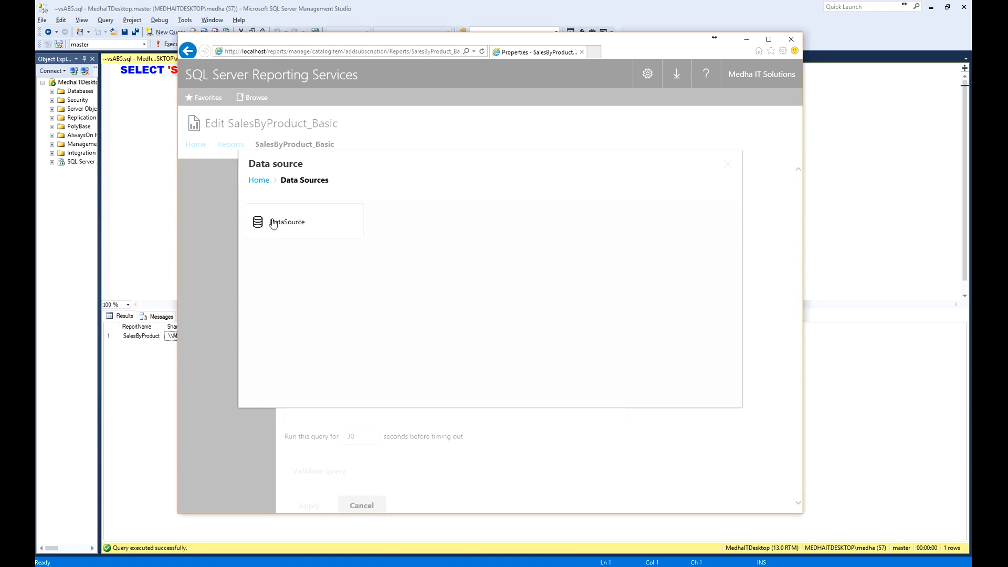
left_click(290, 230)
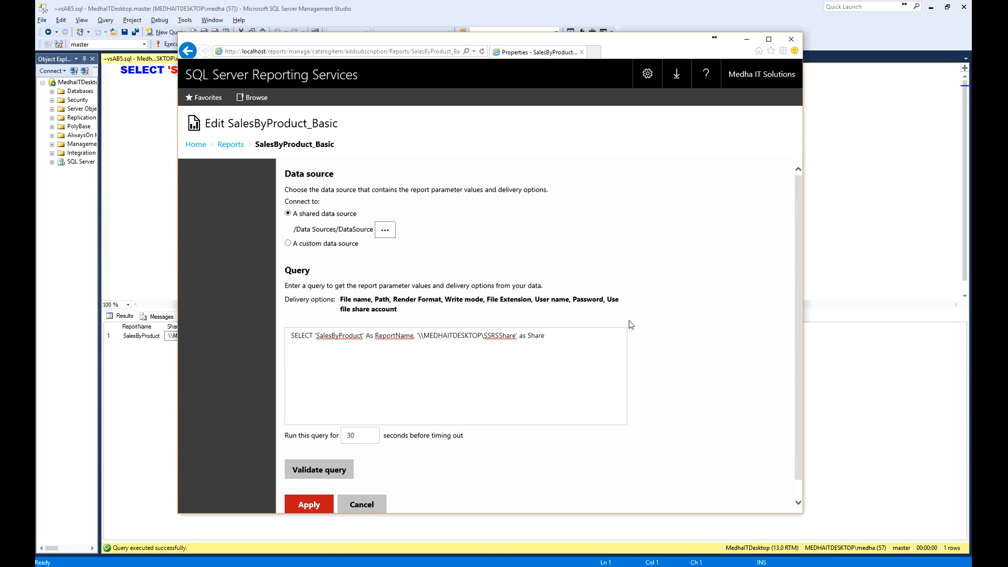
- Validate the dataset query and apply the dataset to the data-driven subscription
left_click(318, 472)
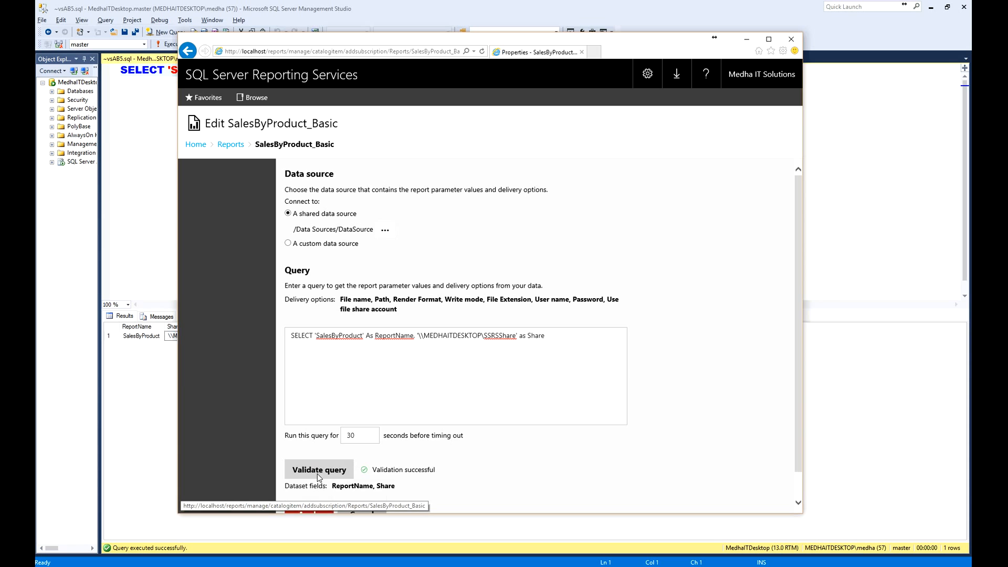
left_click_drag(798, 282, 799, 380)
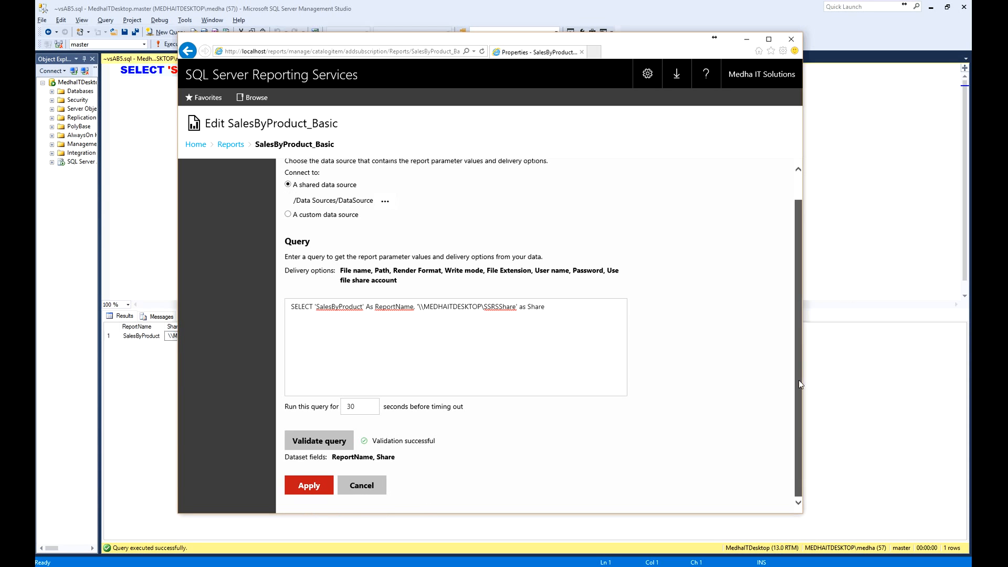
left_click(303, 478)
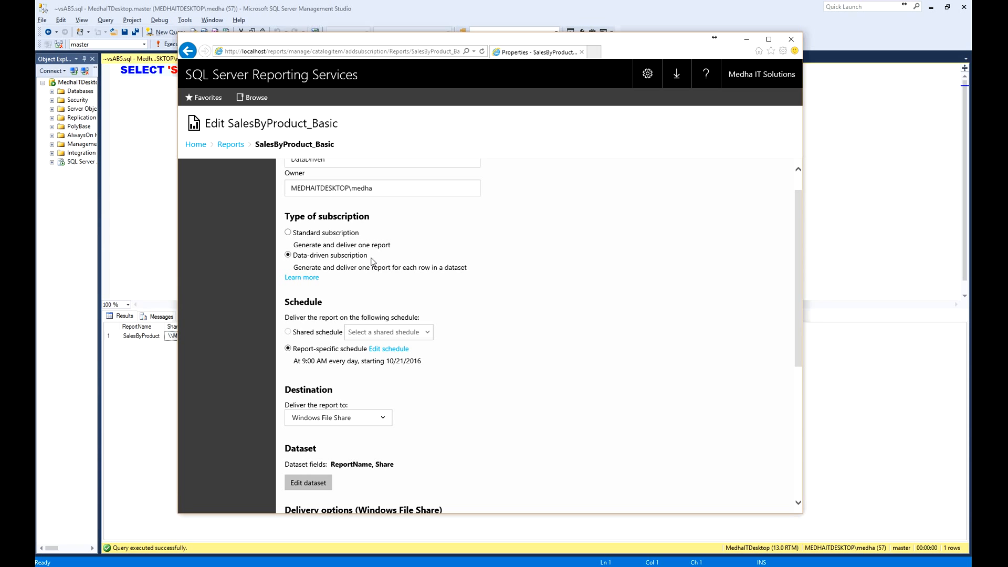
- Set the File name delivery parameter to get its value from the dataset, using the ReportName field
left_click_drag(799, 307, 813, 454)
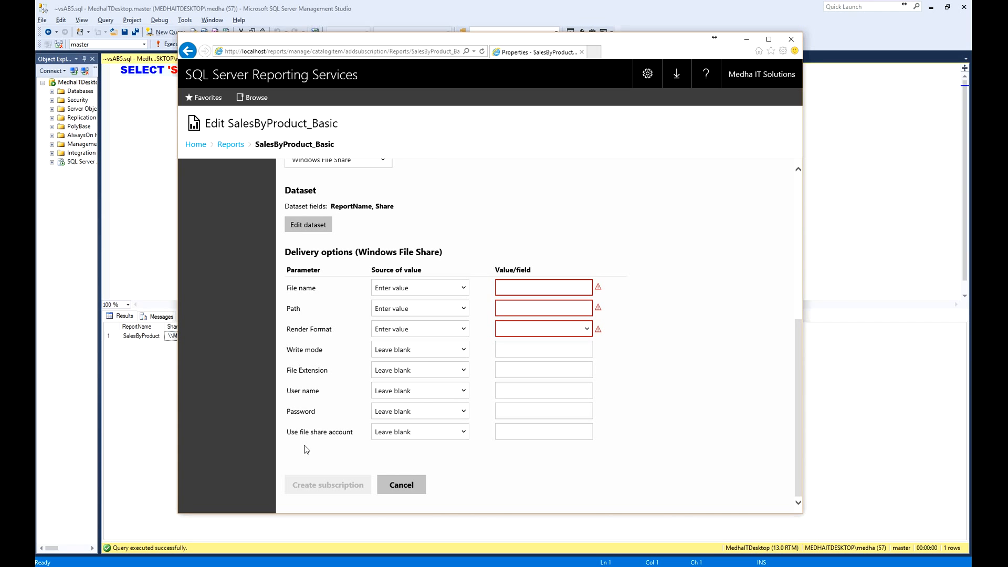
left_click(465, 289)
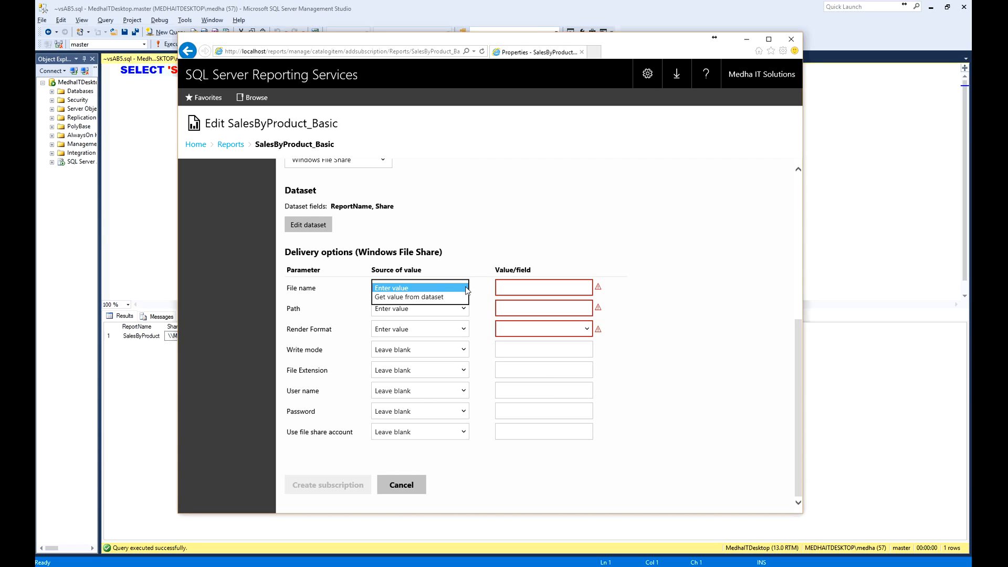
left_click(417, 298)
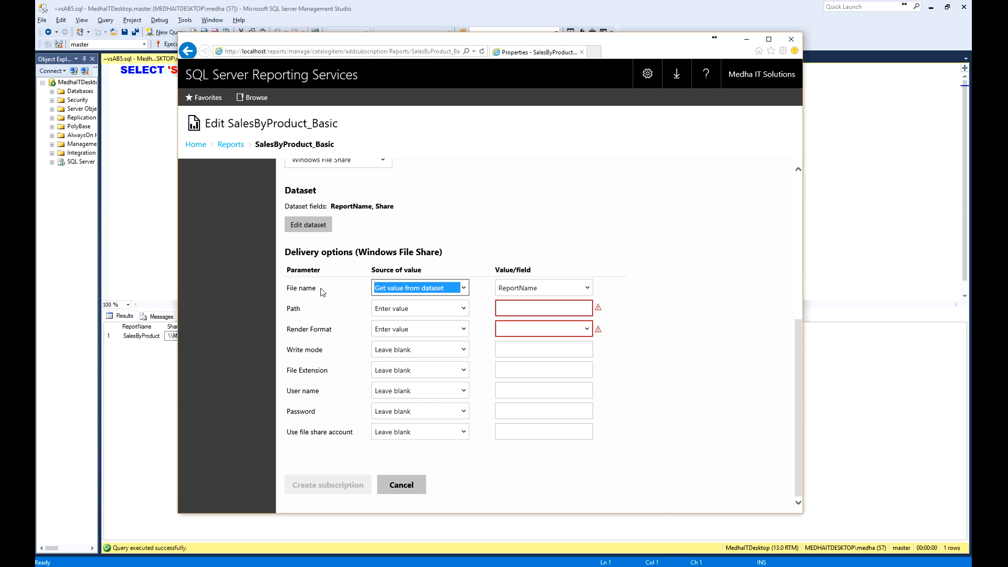
left_click_drag(322, 290, 287, 292)
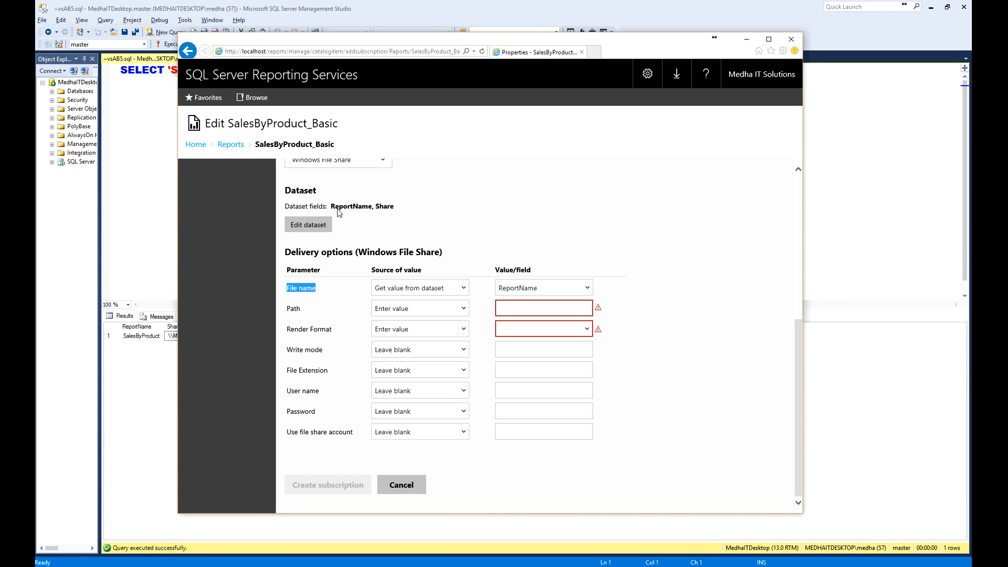
mouse_move(334, 209)
left_mouse_down()
mouse_move(401, 210)
mouse_move(436, 195)
left_mouse_up()
left_click_drag(361, 203, 380, 192)
key("Escape")
left_click(534, 289)
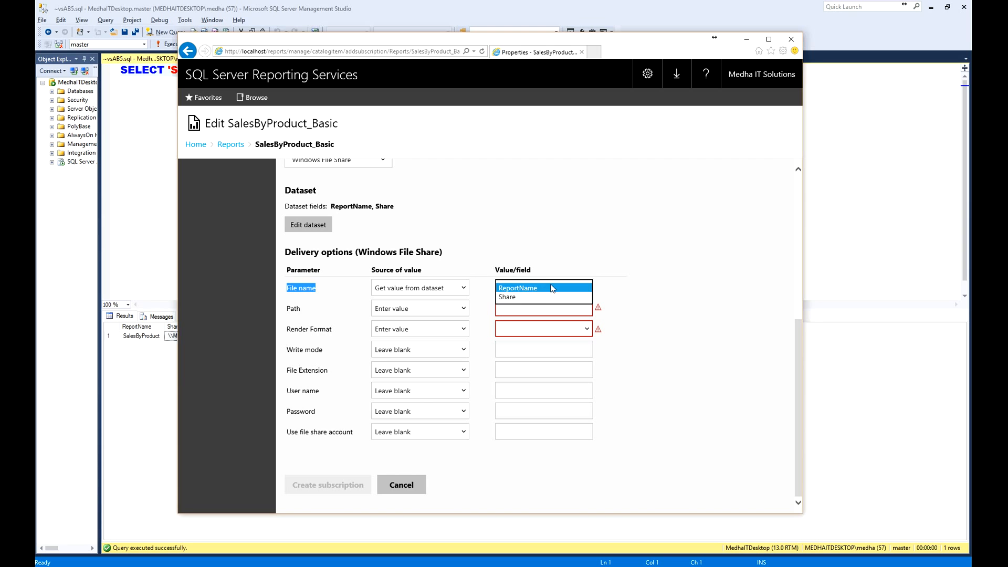
left_click(546, 291)
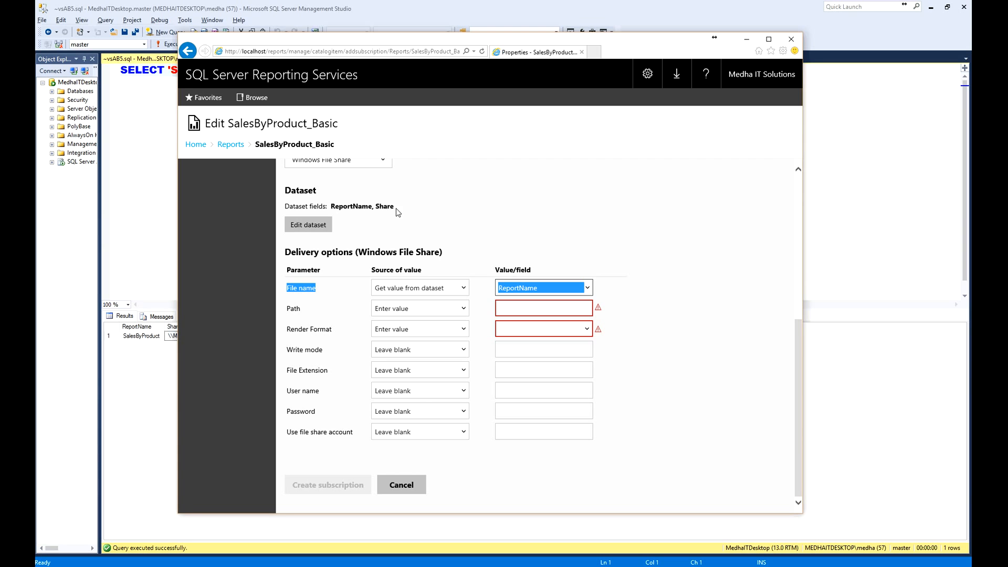
- Set the Path delivery parameter to get its value from the dataset, using the Share field
left_click(464, 309)
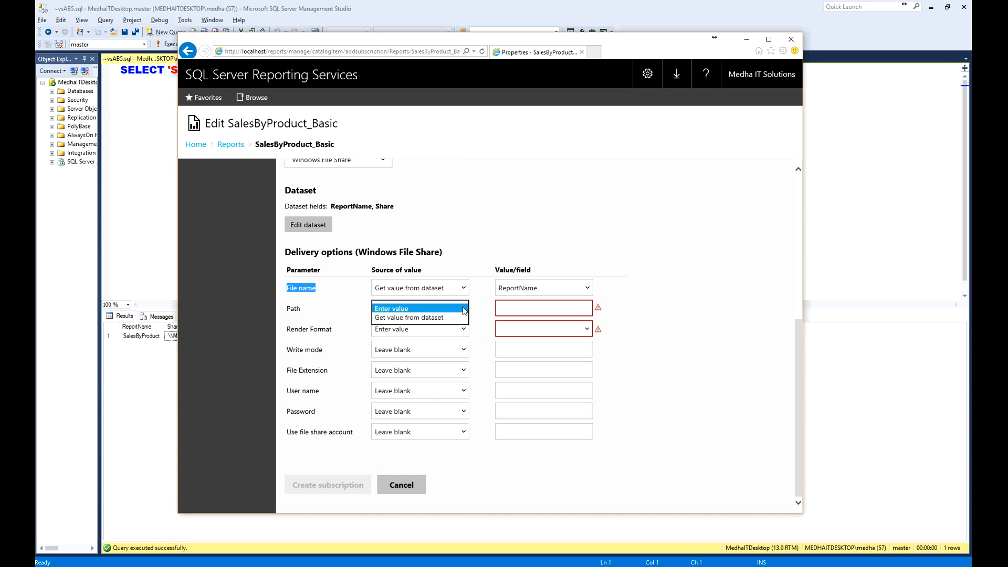
left_click(418, 317)
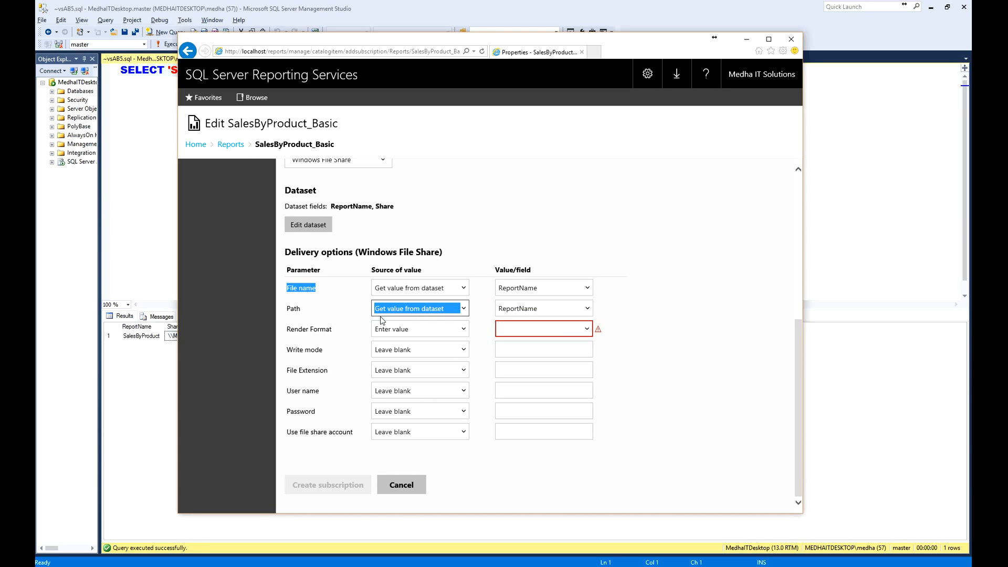
left_click(586, 307)
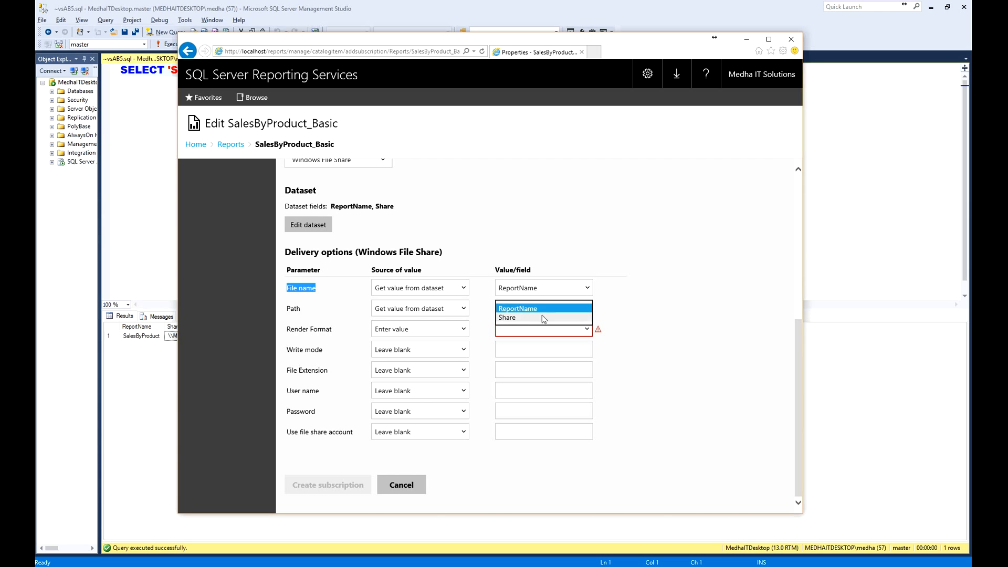
left_click(521, 318)
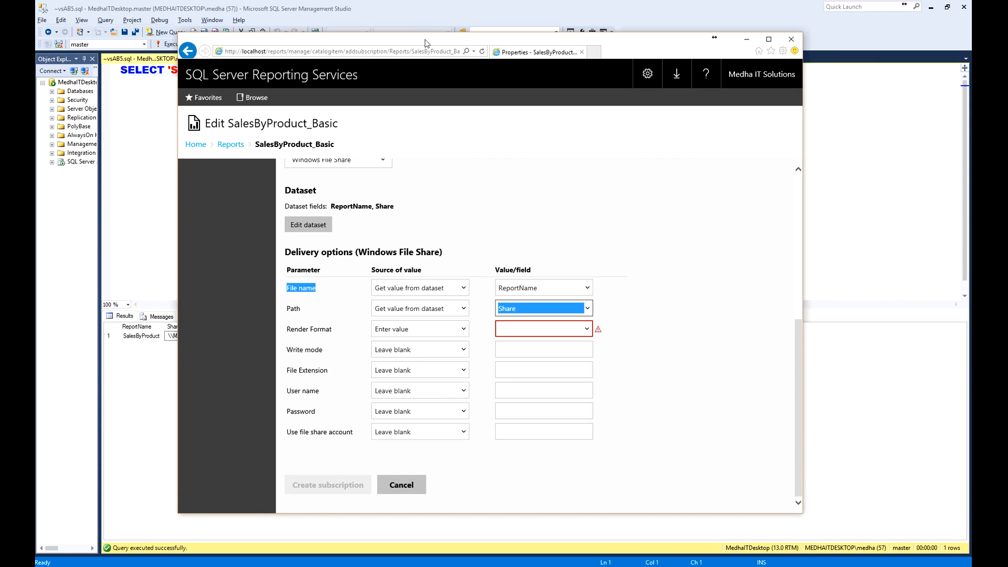
left_click_drag(426, 42, 595, 47)
left_click(177, 80)
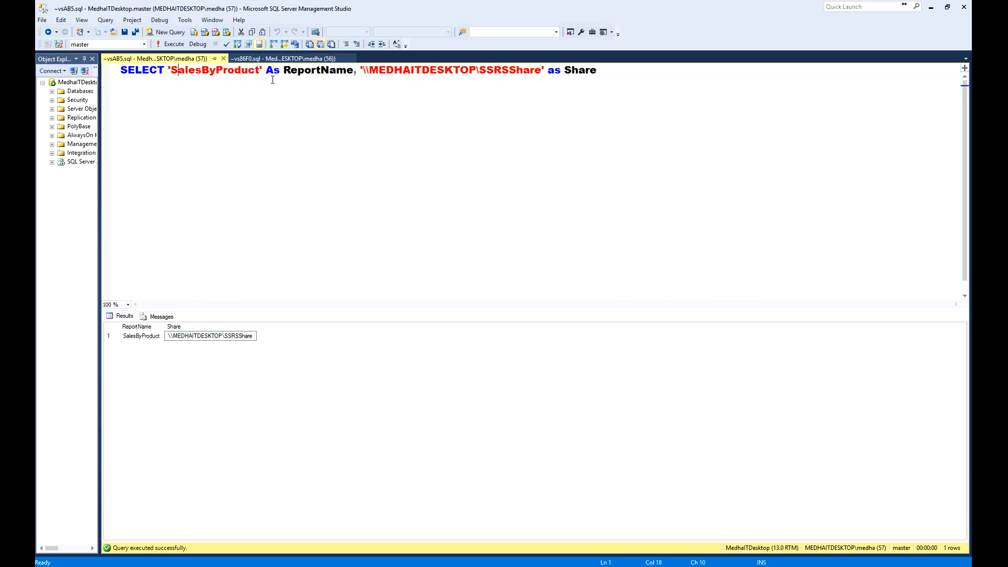
left_click_drag(610, 77, 108, 78)
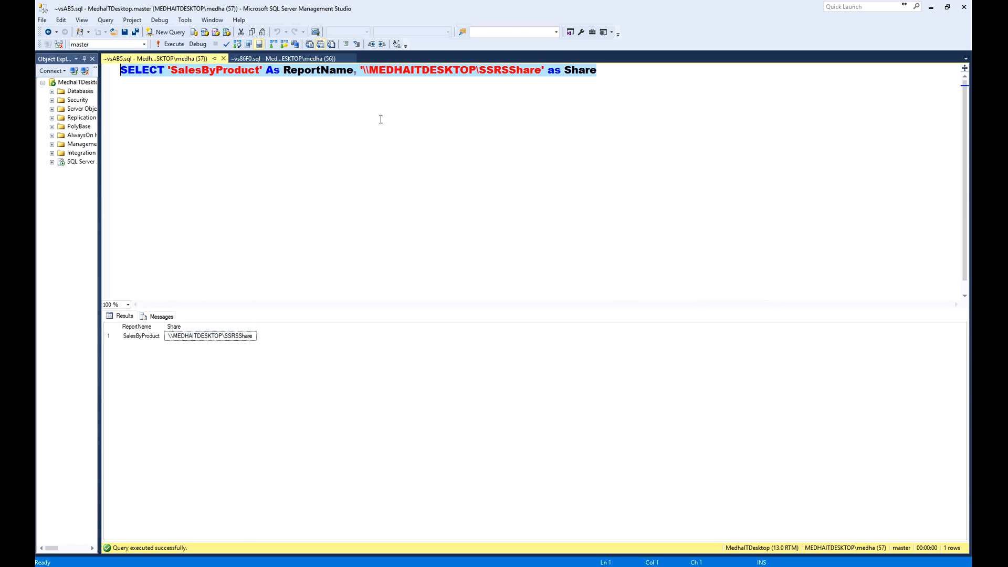
key("alt+Tab")
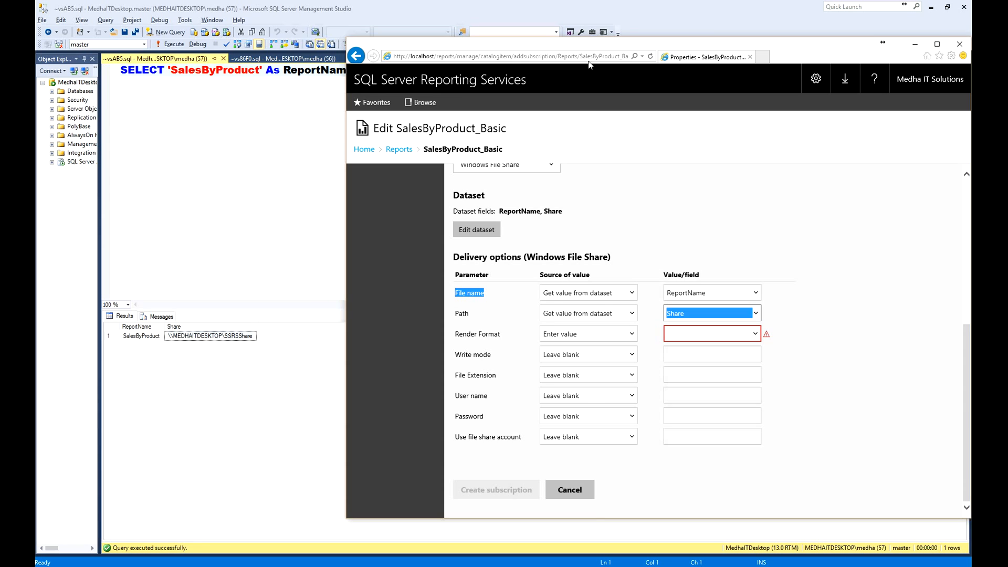
left_click_drag(584, 51, 380, 53)
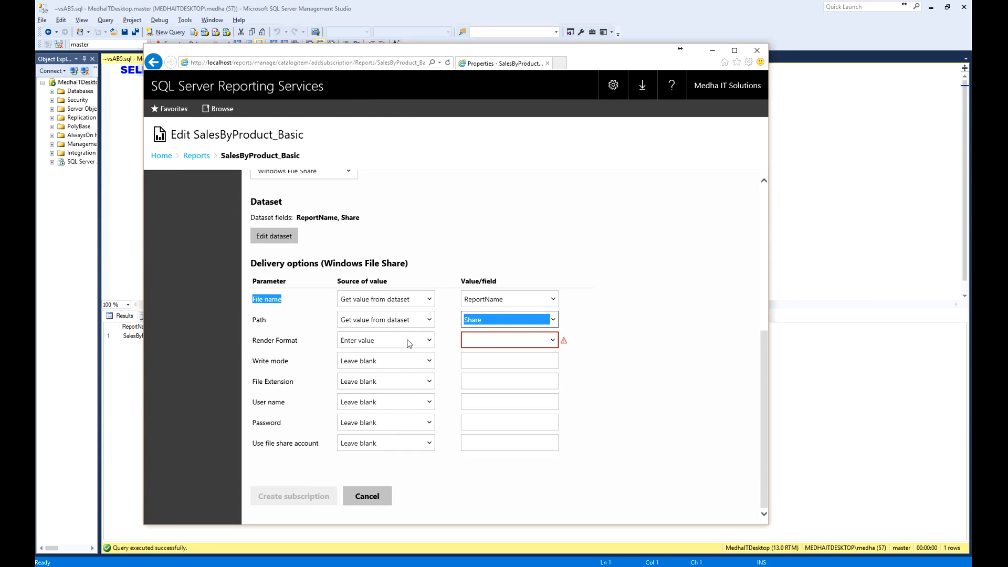
- Switch to SQL Server Management Studio, append 'pdf' AS Format as a third column of the SELECT statement and select the whole statement
key("alt+Tab")
left_click(622, 72)
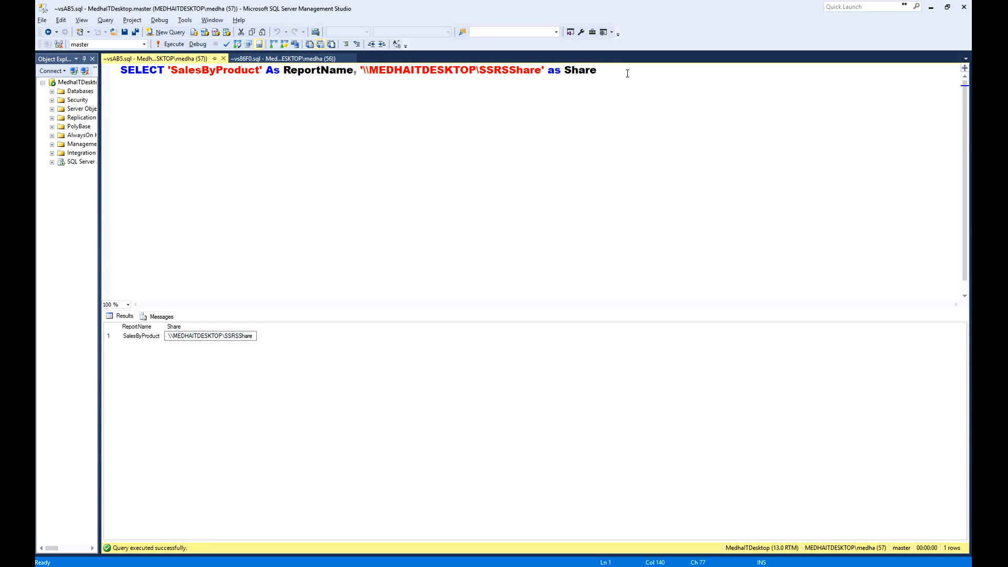
type(", 'pdf' AS ")
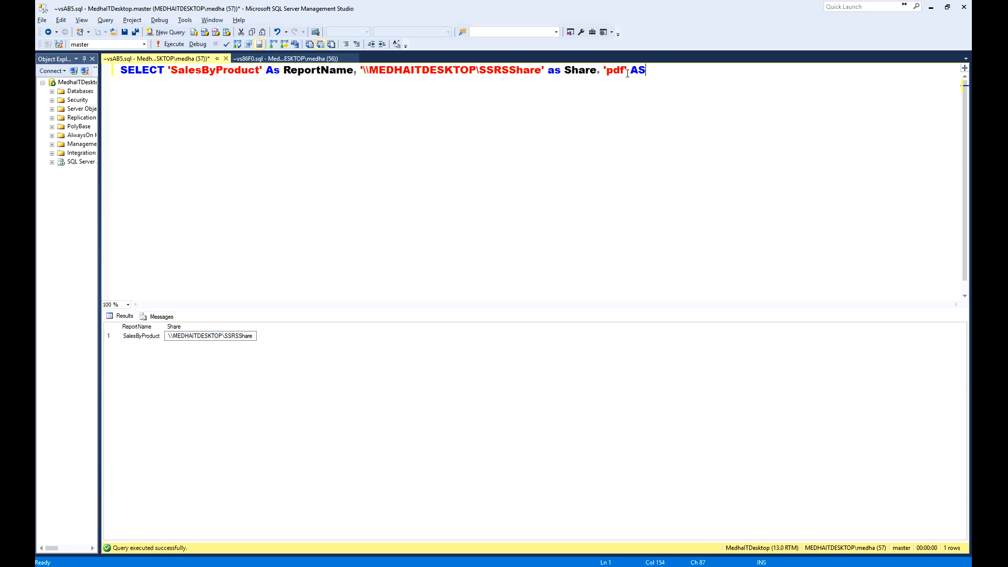
type("Format")
key("shift+Home")
- Back in the Reporting Services portal, replace the subscription's dataset query with the extended SELECT statement and try to validate it
key("alt+Tab")
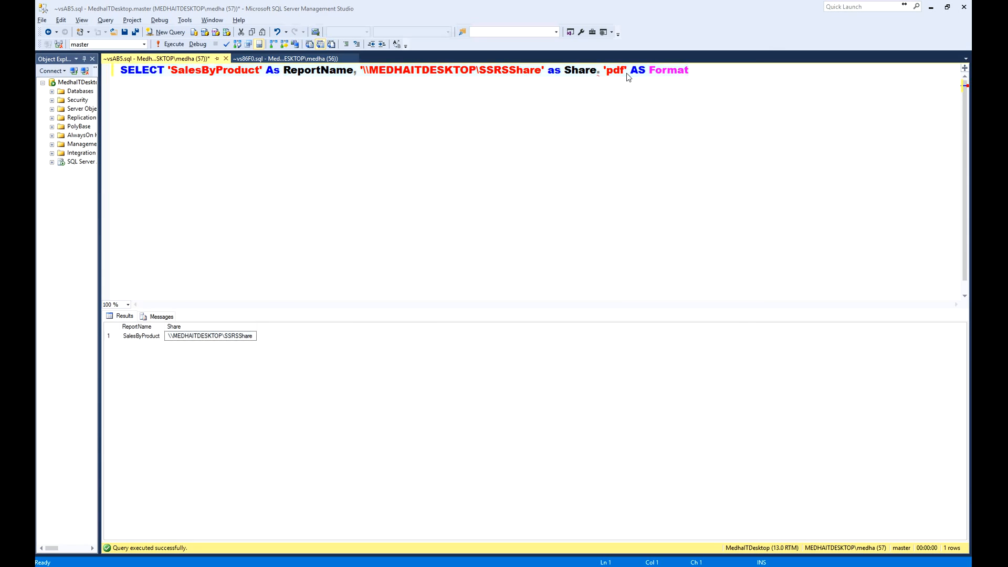
left_click(261, 237)
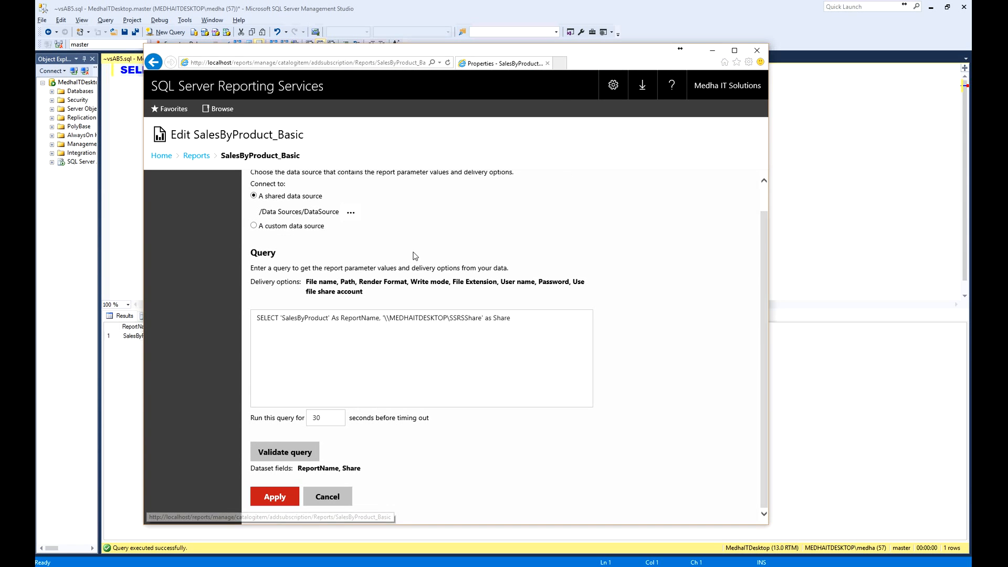
left_click_drag(536, 321, 157, 319)
key("ctrl+v")
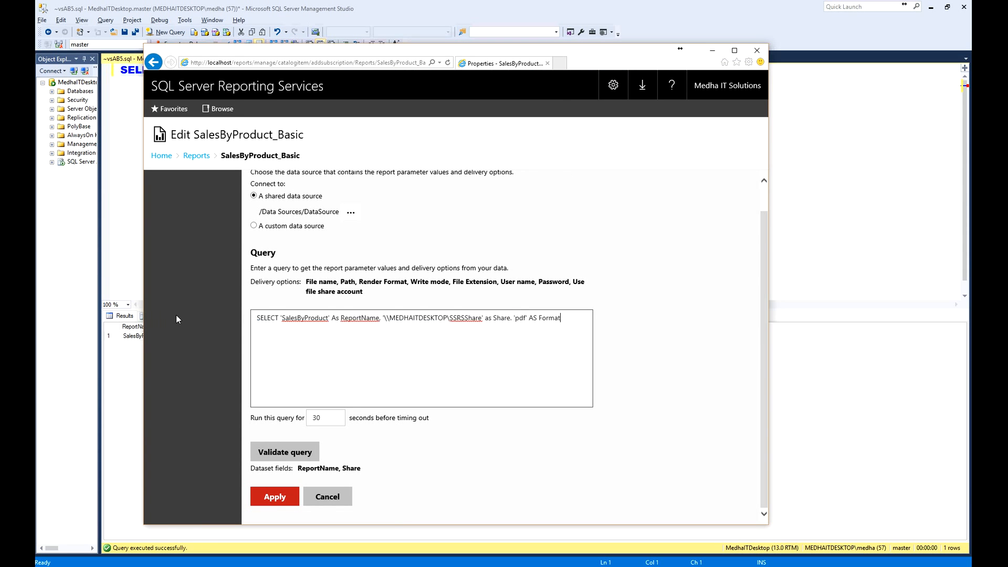
left_click(285, 452)
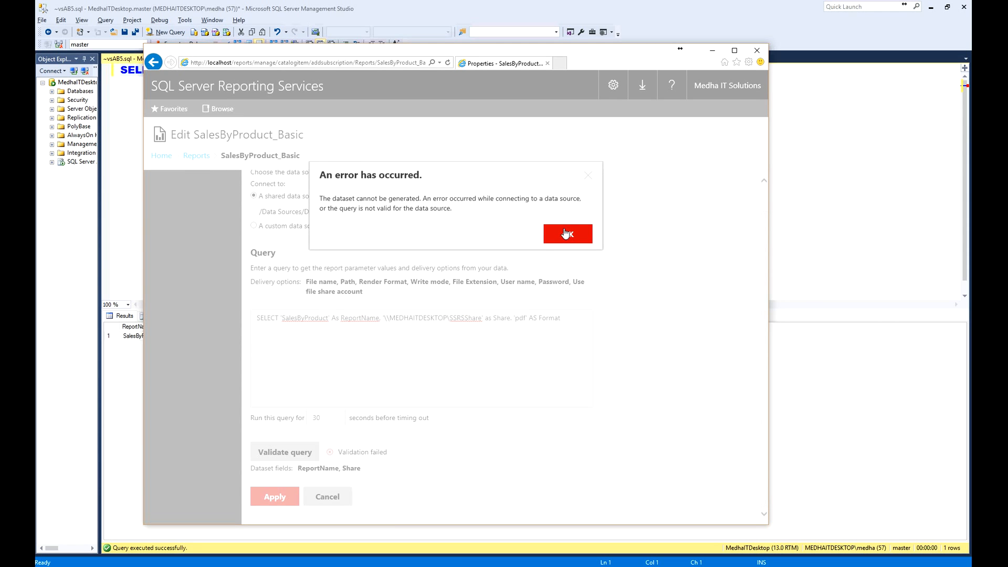
left_click(565, 237)
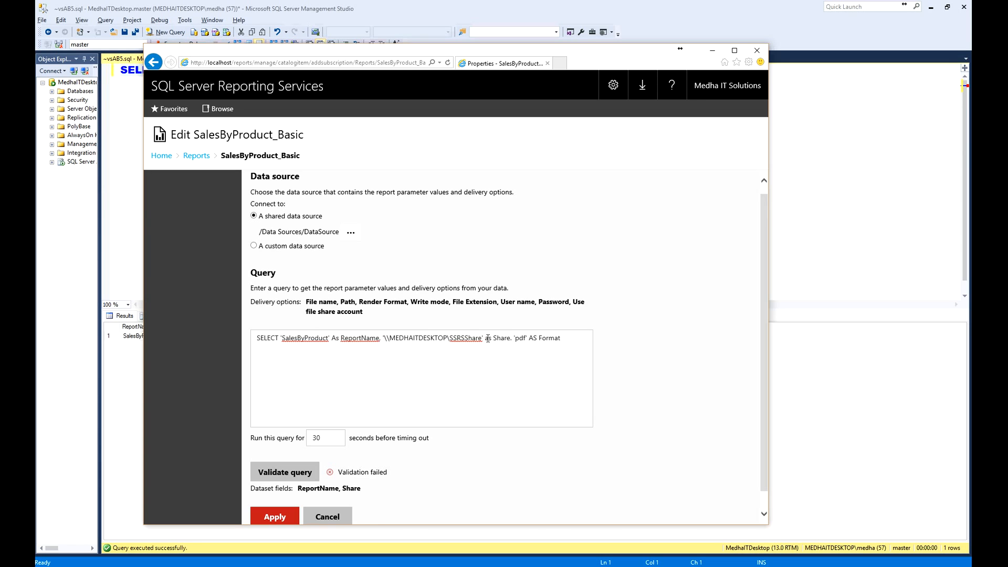
- Replace the separator before 'pdf' in the dataset query with a comma, then validate the query and apply the dataset
left_click(515, 339)
key("Delete")
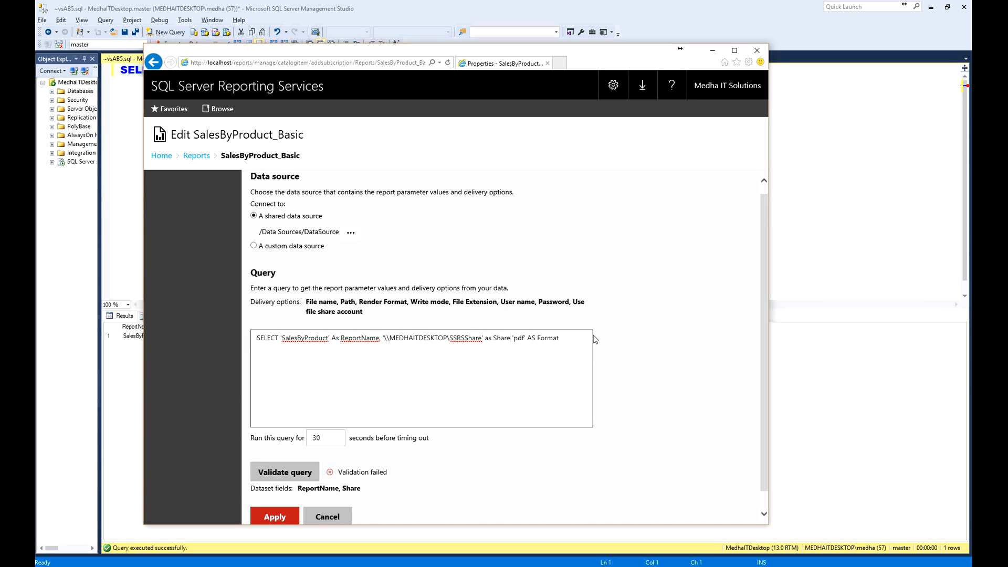
type(",")
left_click(314, 470)
left_click(290, 514)
left_click_drag(767, 232, 776, 374)
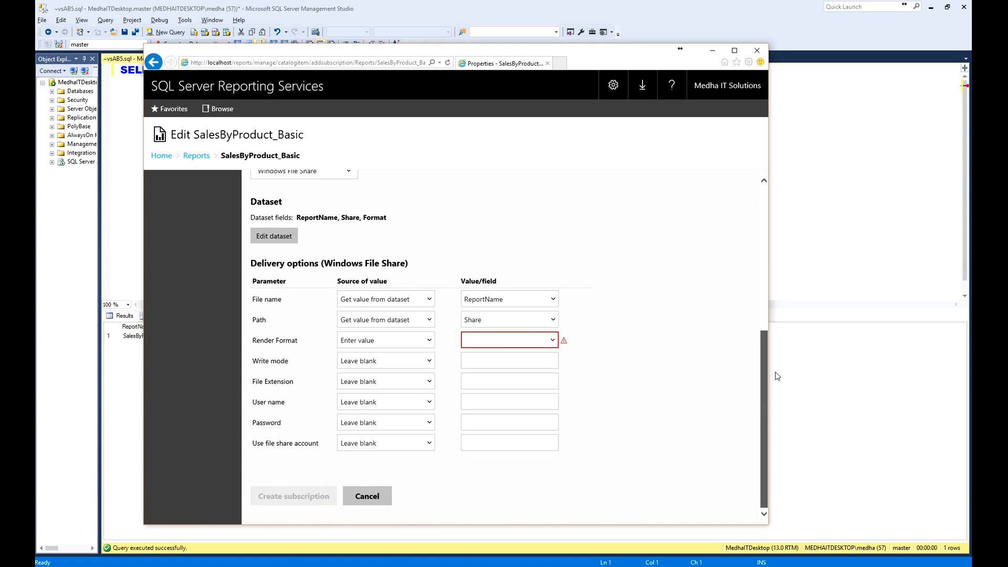
- Set the Render Format delivery parameter to get its value from the dataset, using the Format field
left_click(427, 341)
left_click(427, 349)
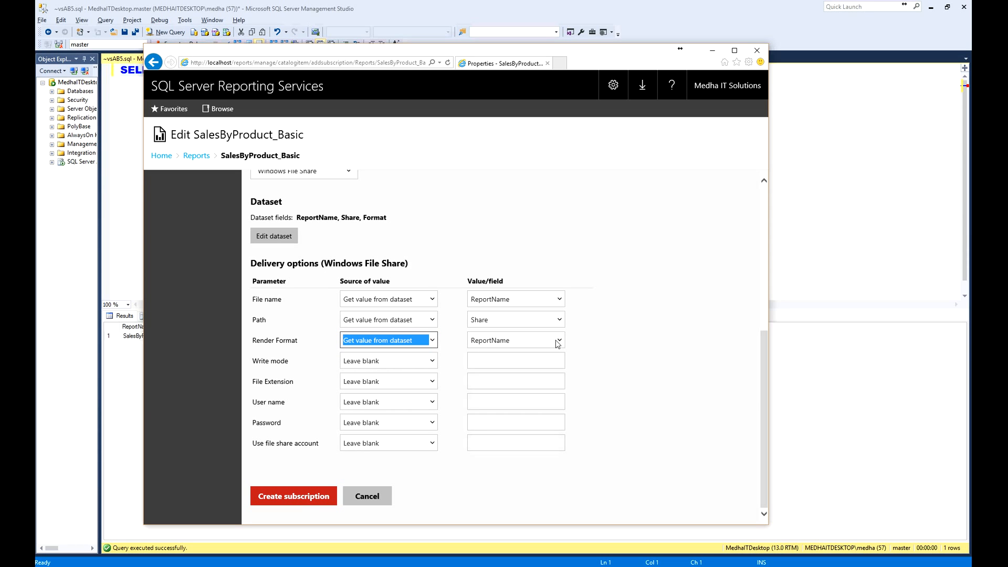
left_click(558, 341)
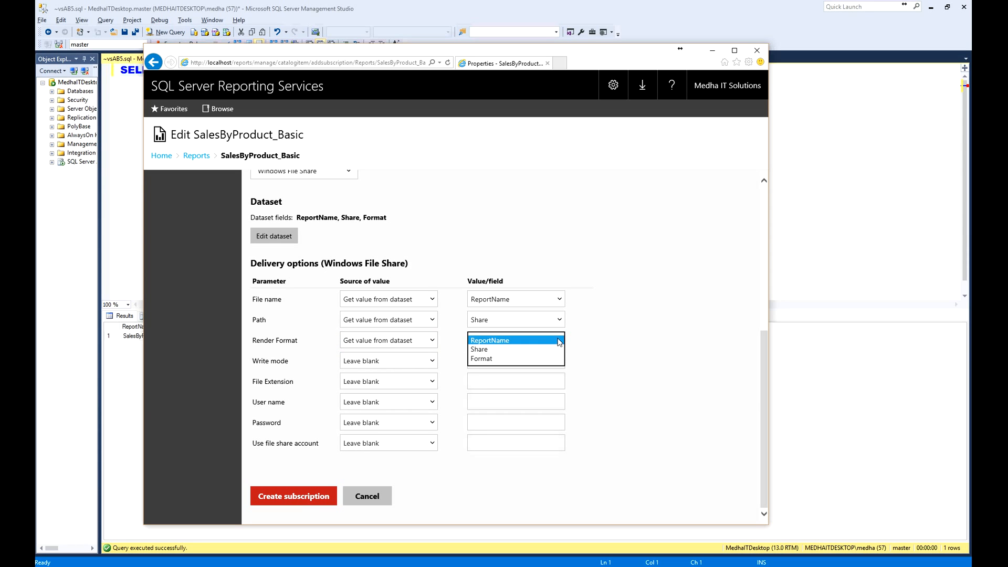
left_click(495, 362)
left_click(560, 341)
left_click(488, 363)
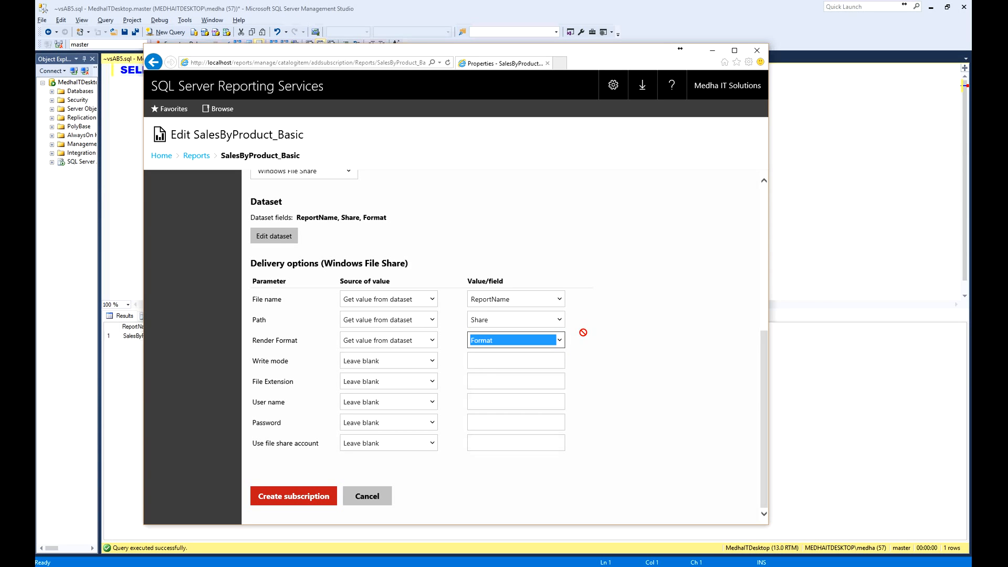
left_click(671, 310)
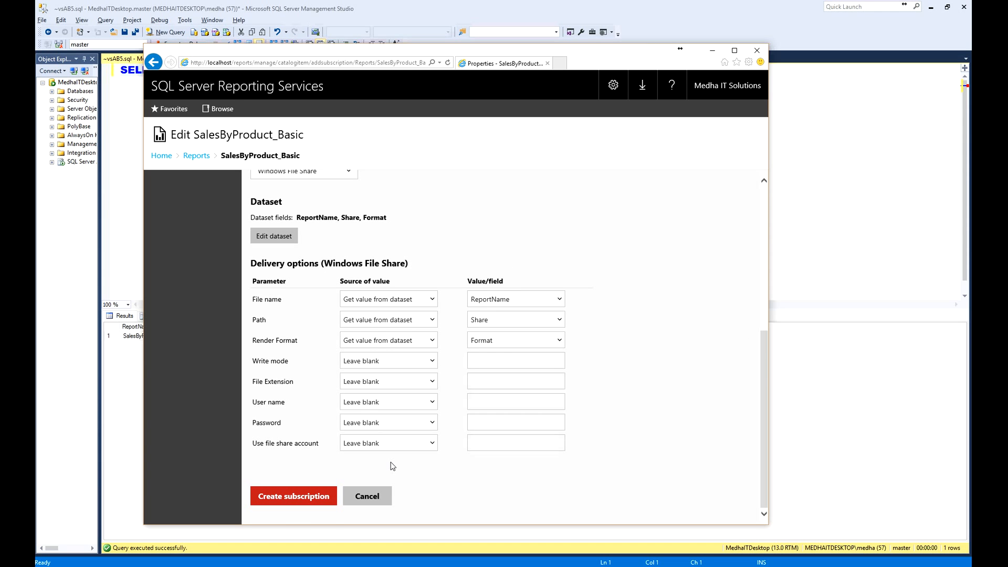
- Set the report-specific daily schedule to start at 10:35 AM and create the data-driven subscription
left_click_drag(766, 391, 765, 278)
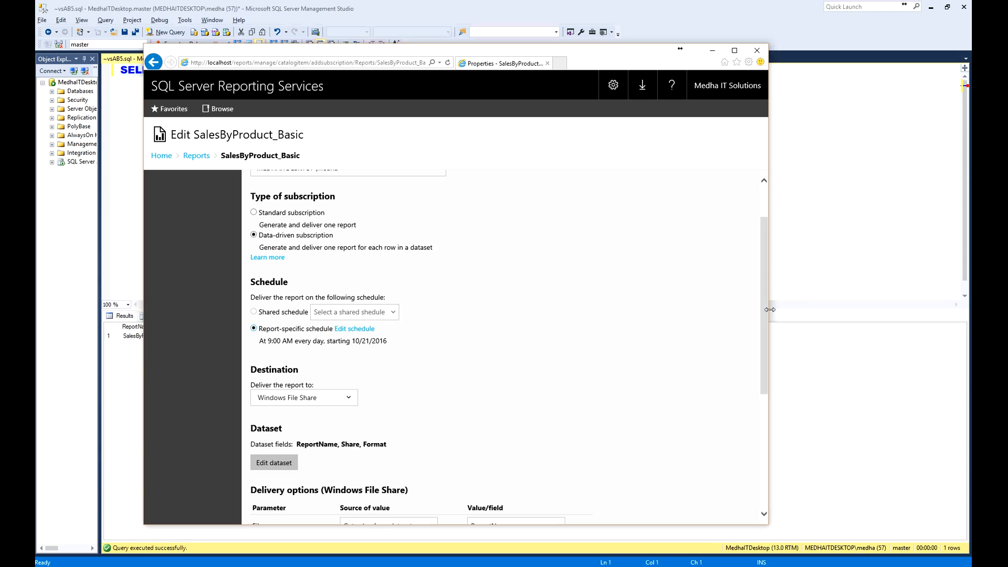
left_click_drag(765, 313, 765, 267)
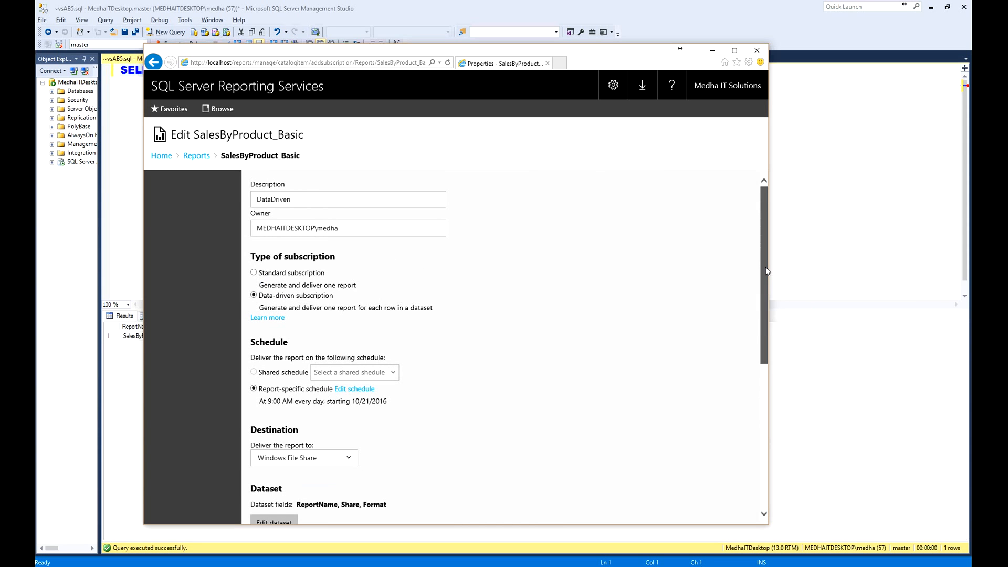
left_click(353, 389)
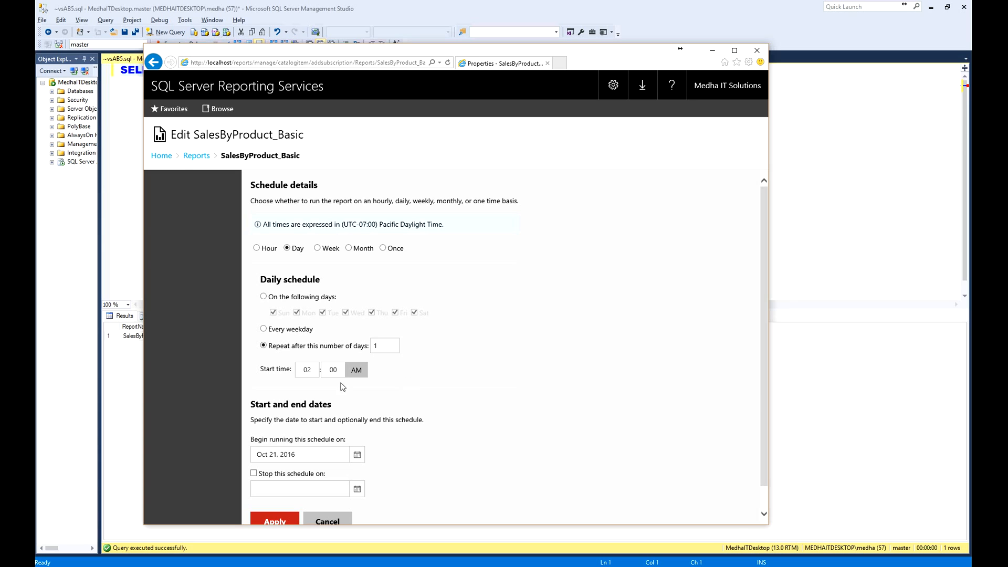
left_click(292, 370)
type("10")
left_click(342, 370)
key("BackSpace")
key("BackSpace")
type("35")
scroll(739, 435, "down", 1)
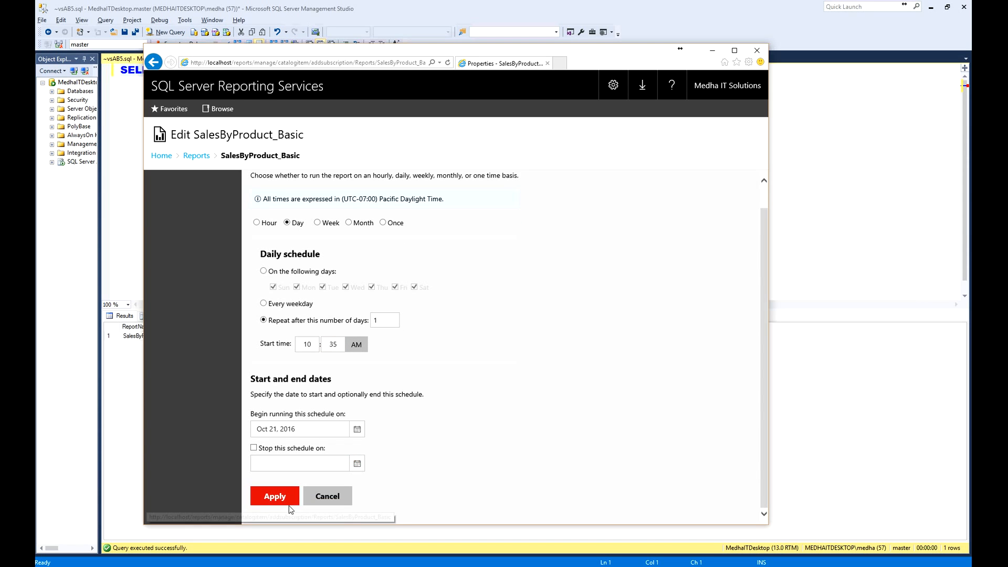
left_click(275, 497)
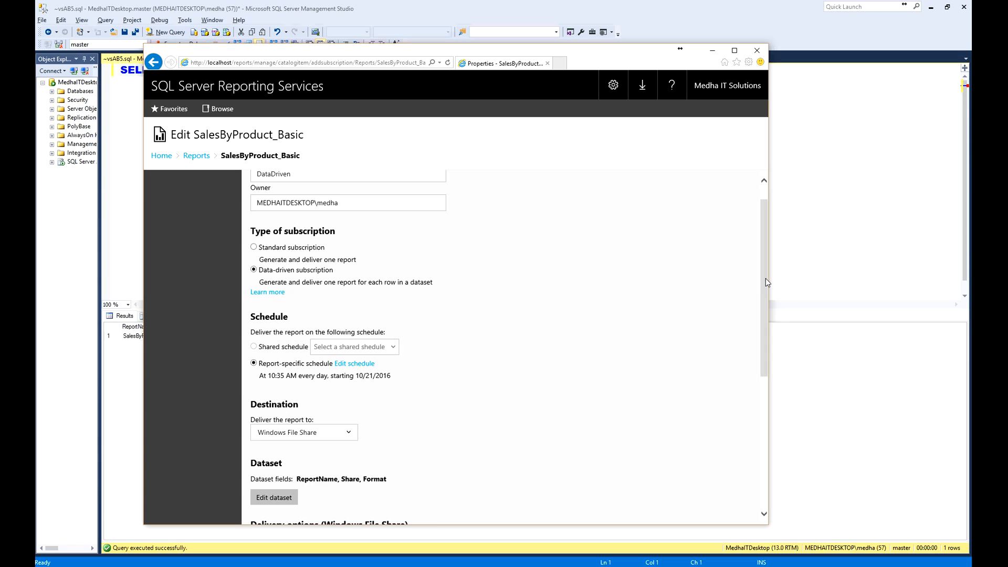
left_click_drag(764, 279, 764, 417)
left_click(283, 499)
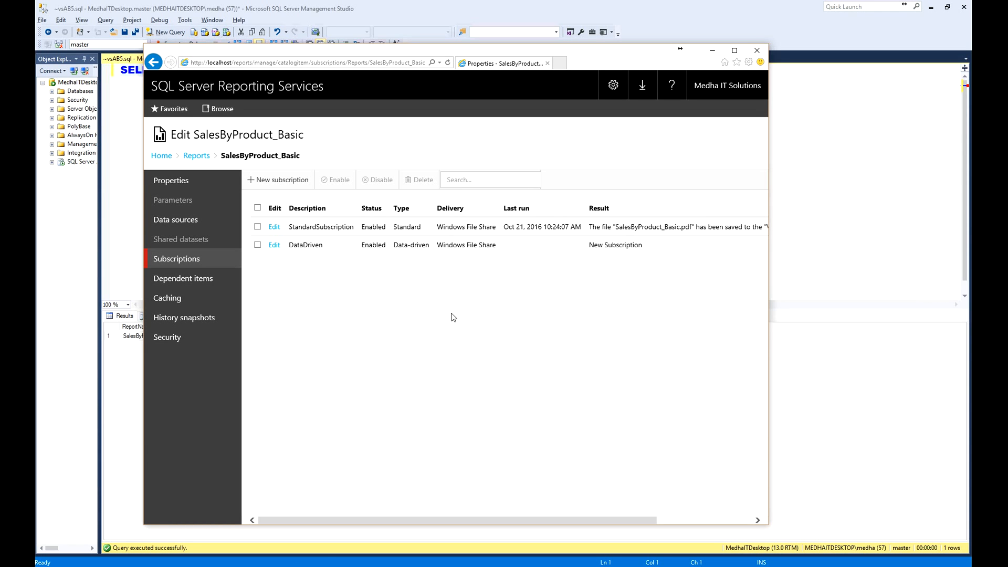
- Switch to the SSRSShare folder in File Explorer and refresh it to check for the delivered report file
key("alt+Tab")
left_click(507, 332)
right_click(482, 307)
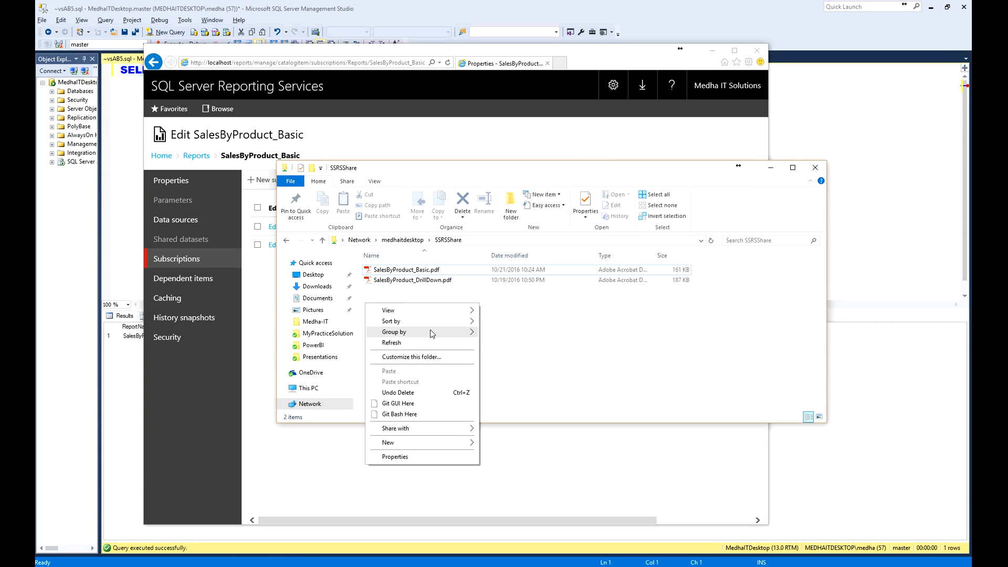
left_click(412, 342)
right_click(515, 309)
left_click(477, 345)
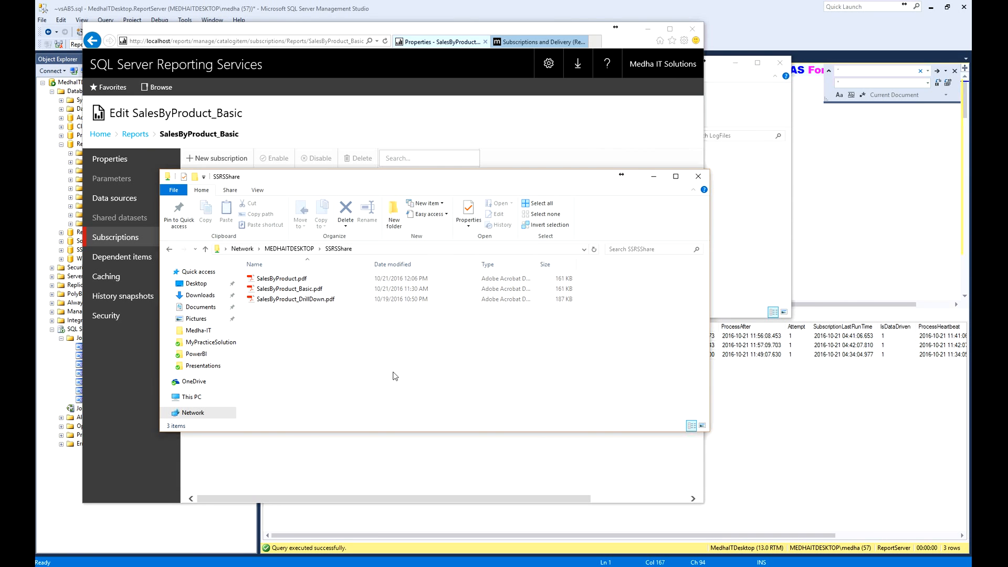
- Open SalesByProduct.pdf from the SSRSShare folder to inspect the delivered report, then close it
double_click(270, 281)
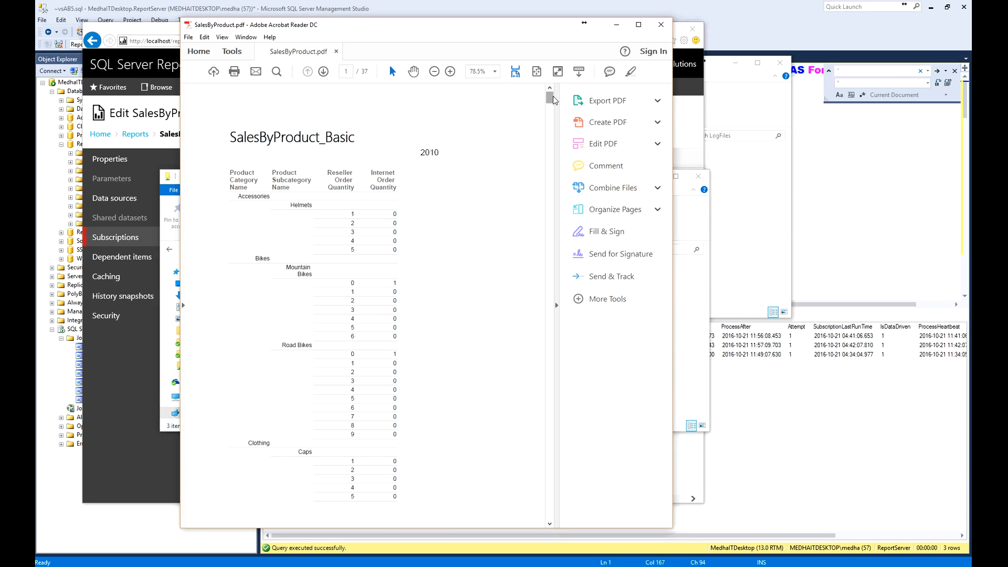
left_click_drag(550, 97, 599, 89)
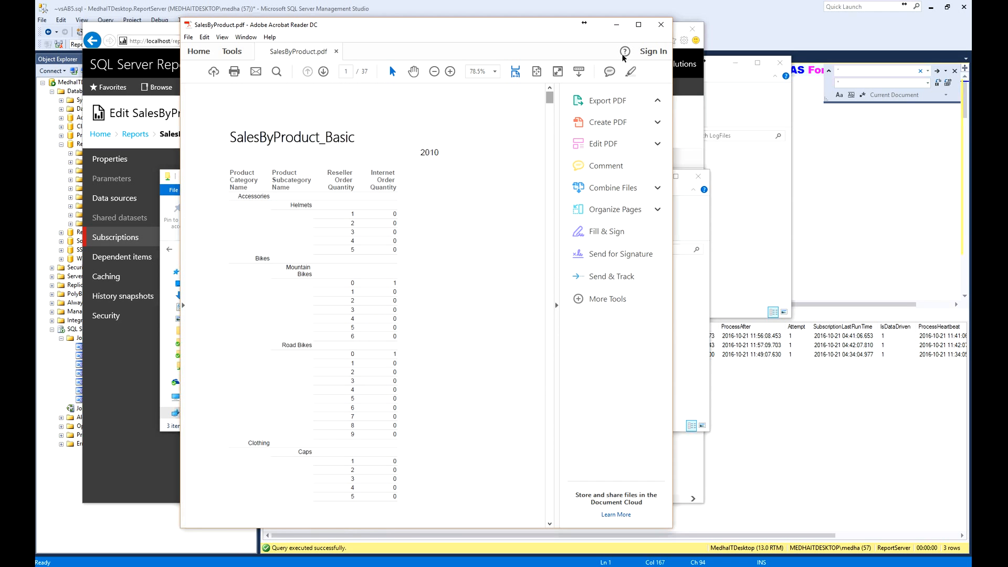
left_click(661, 25)
- Switch to SQL Server Management Studio, insert blank lines below the 'SalesByProduct' SELECT statement and close the find box
left_click(730, 58)
key("Down")
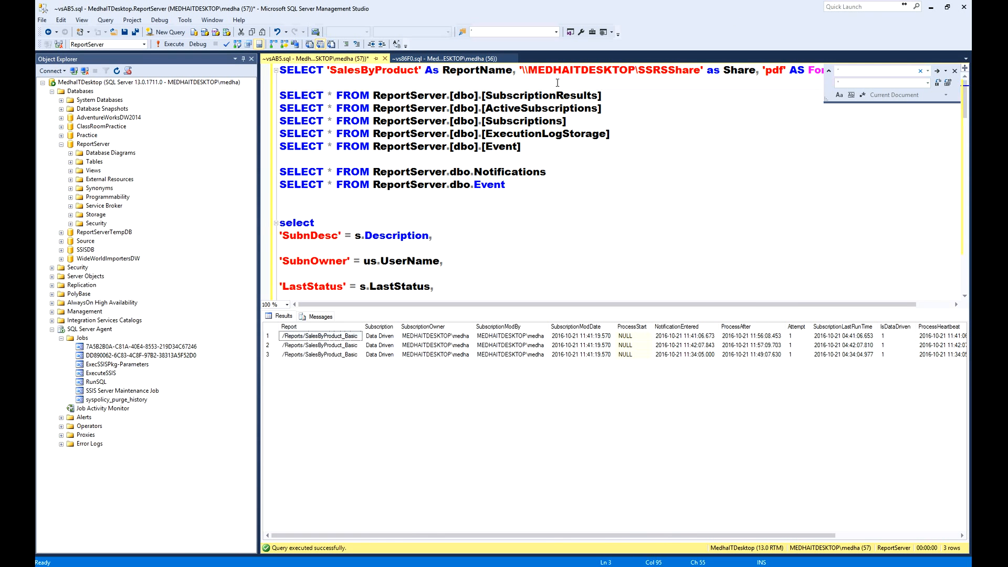
key("Return")
key("Return")
key("Return")
key("Return")
key("Return")
key("Return")
key("Return")
key("Return")
key("Return")
key("Return")
key("Return")
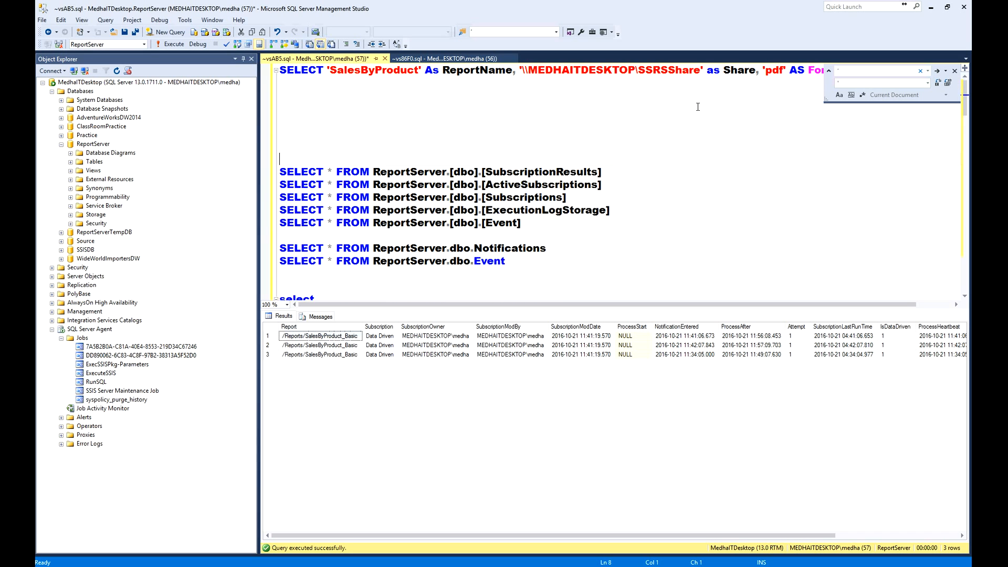
left_click(954, 70)
- Run only the 'SalesByProduct' SELECT statement and compare its row with the files in the SSRSShare folder
left_click(861, 71)
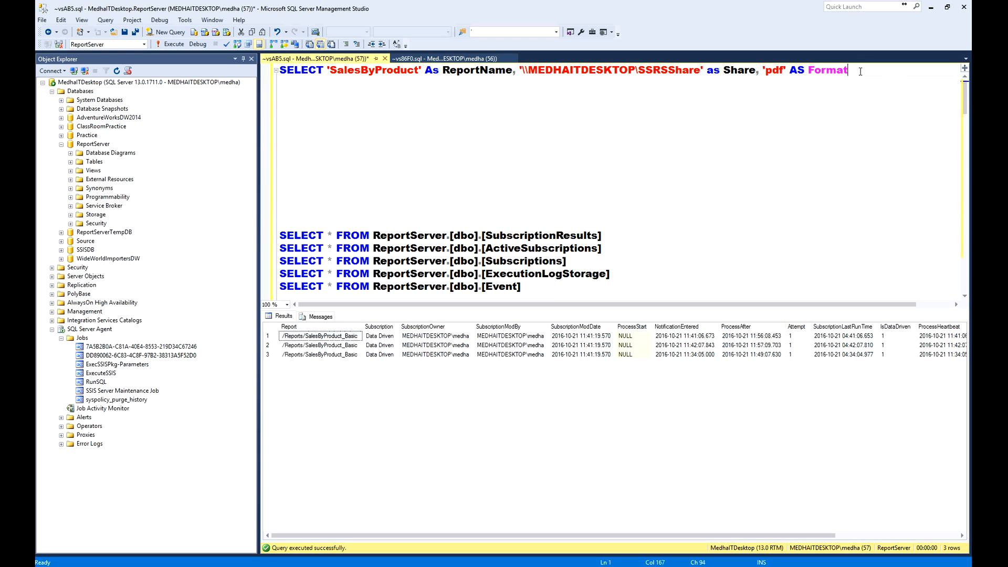
key("shift+Home")
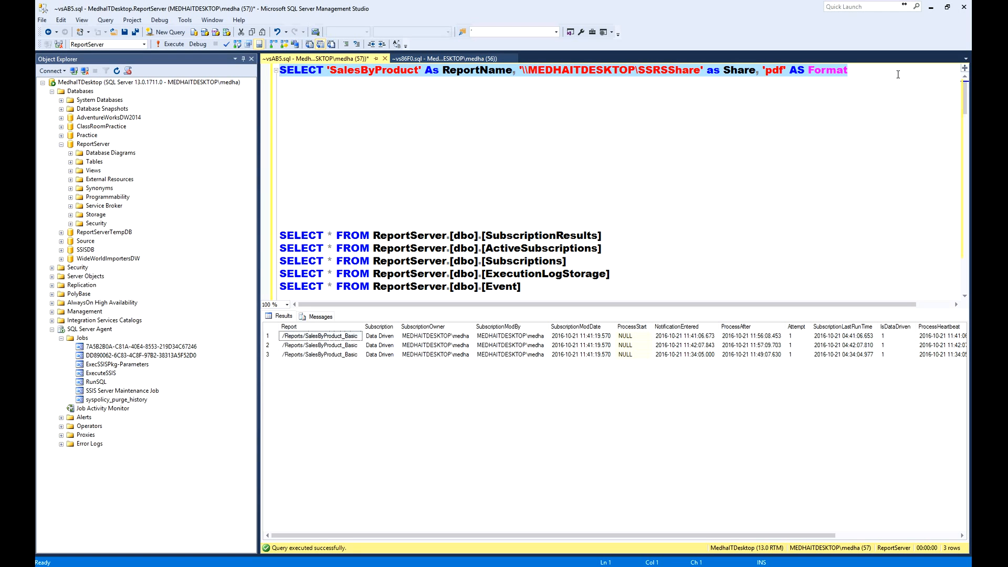
left_click(898, 74)
key("Home")
key("shift+End")
key("F5")
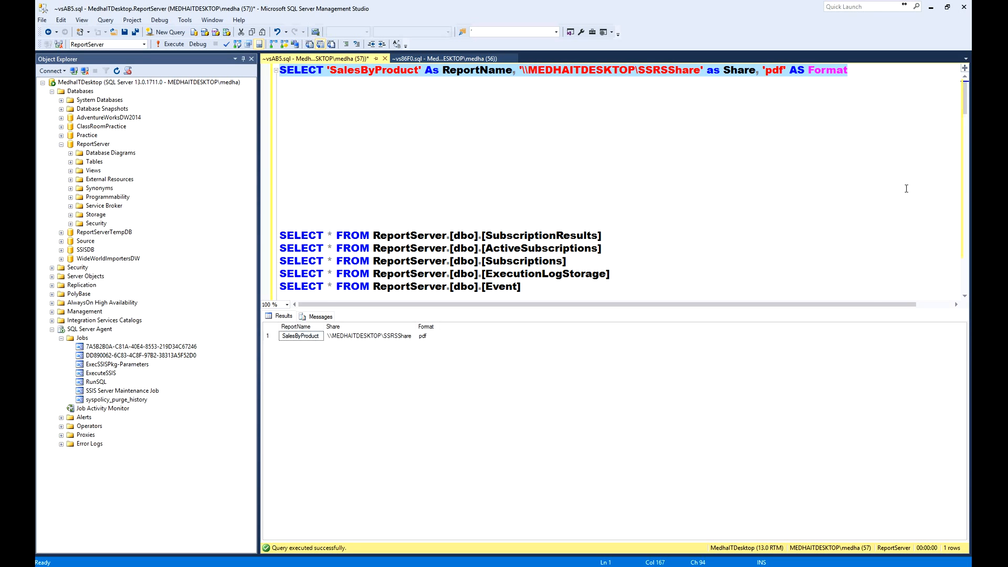
key("alt+Tab")
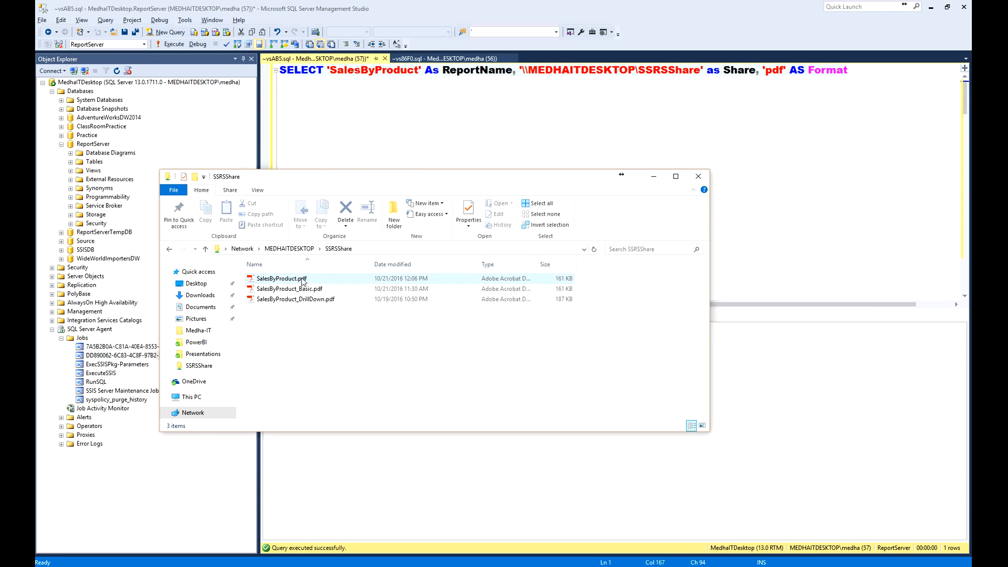
- In the query editor, add UNION ALL below the 'SalesByProduct' SELECT statement, followed by a copy of that statement
left_click(589, 98)
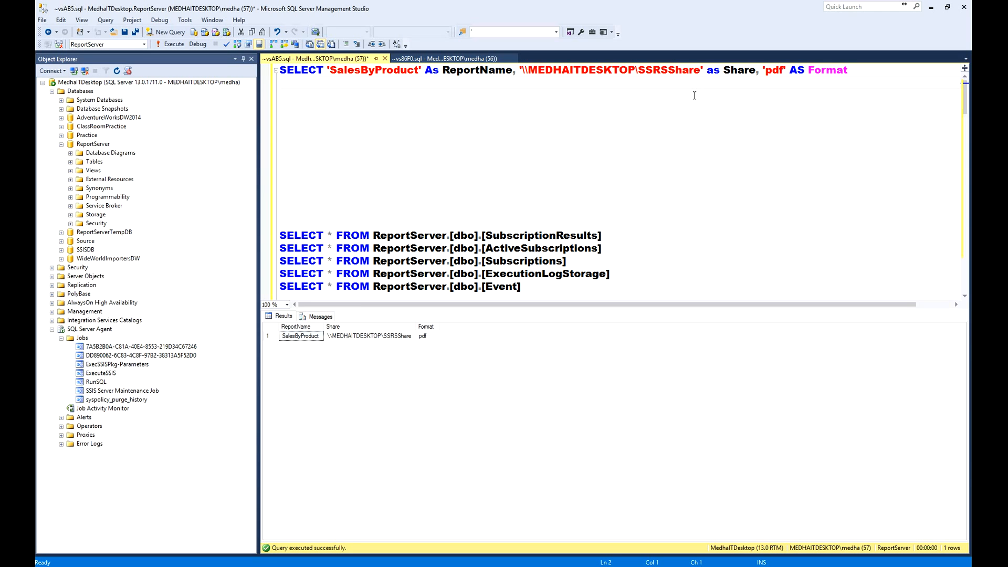
type("UNION ALL")
key("Home")
key("shift+End")
key("ctrl+c")
key("Down")
key("Return")
key("ctrl+v")
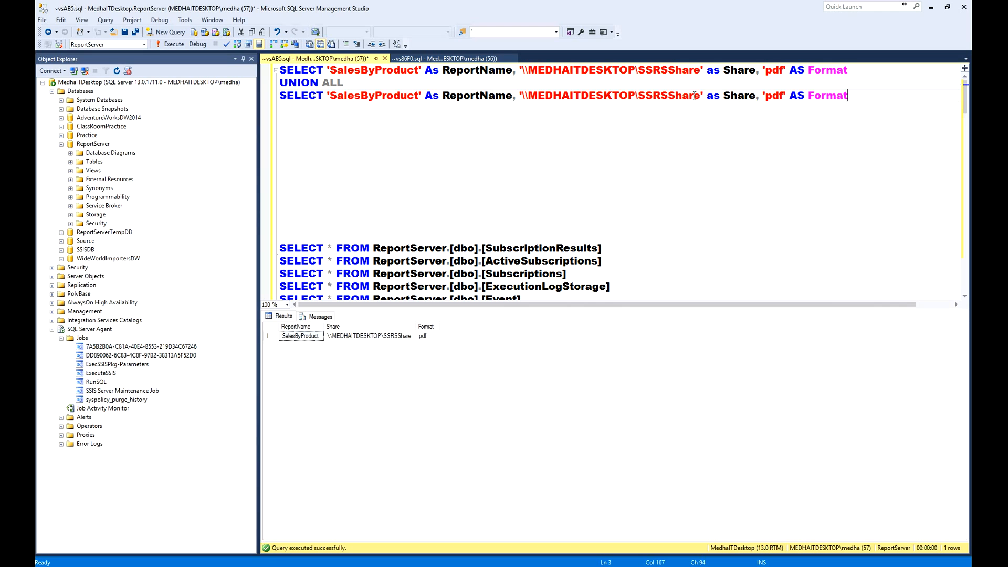
- Change the second SELECT's share path to '\\MEDHAITDESKTOP\SSRSShare2', run the union query and select the returned rows
key("Left")
key("Left")
key("Left")
type("2")
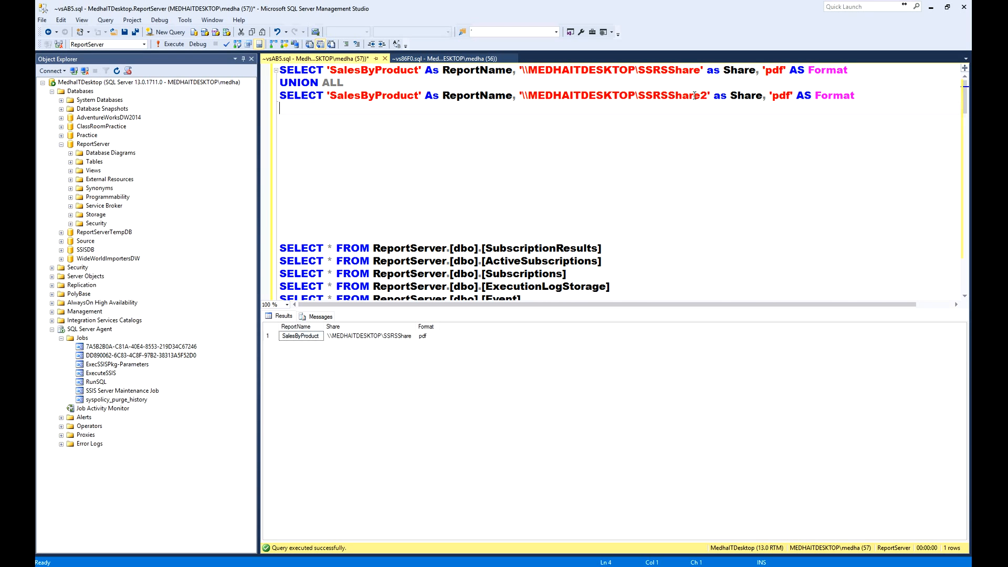
key("ctrl+shift+Home")
key("F5")
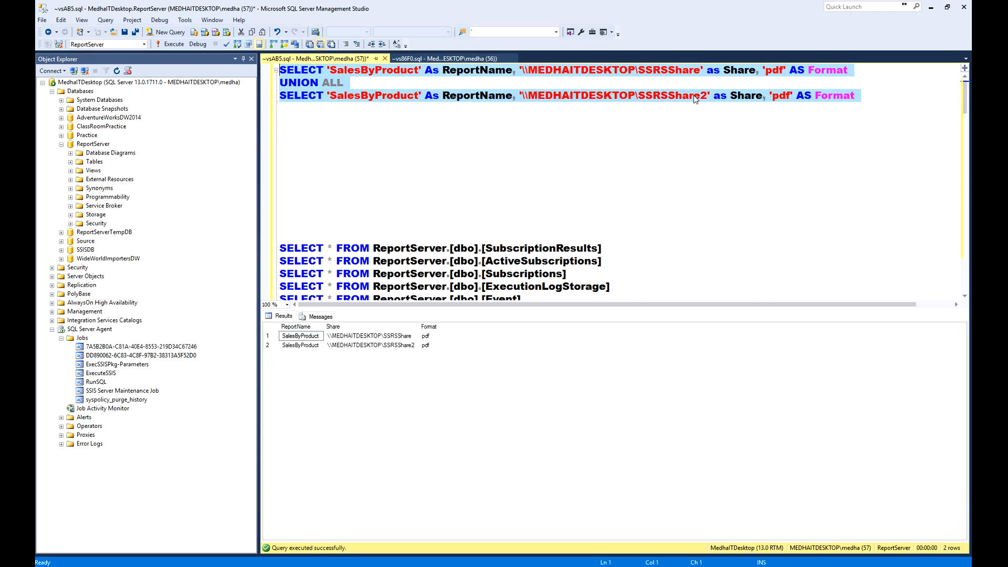
left_click(272, 327)
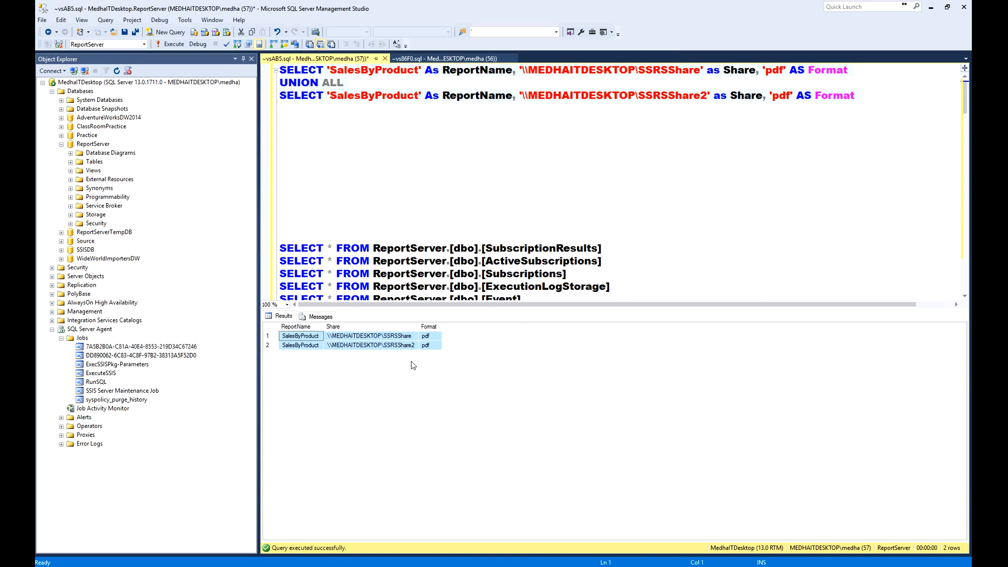
- Change the report name in the first SELECT statement to 'SalesByProduct_Share1'
left_click(727, 144)
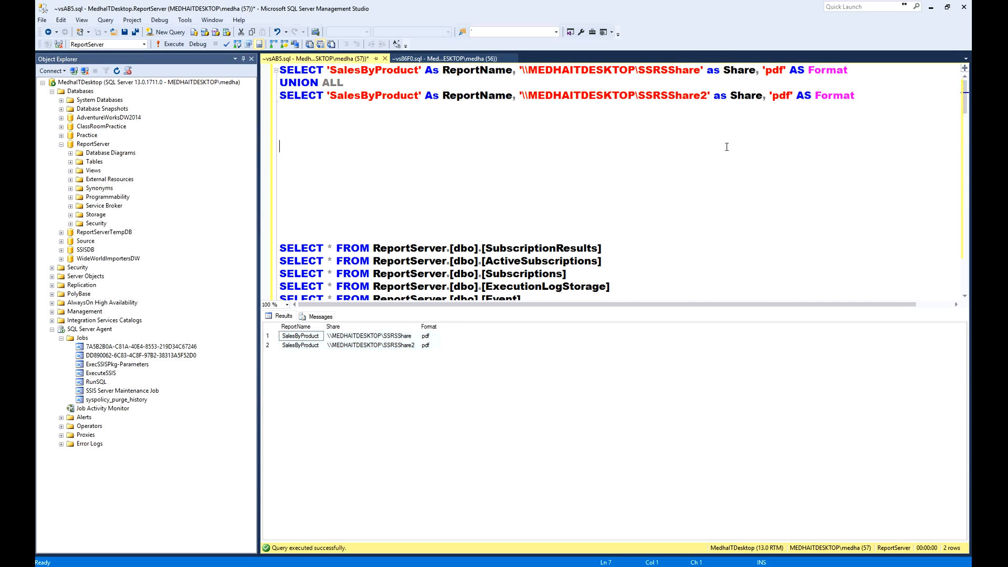
key("ctrl+shift+Home")
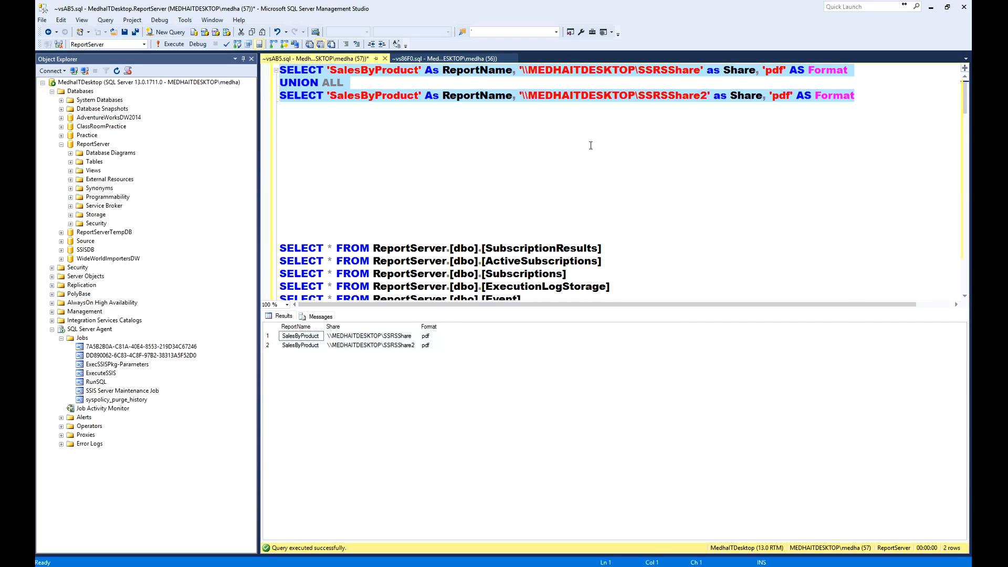
left_click(418, 70)
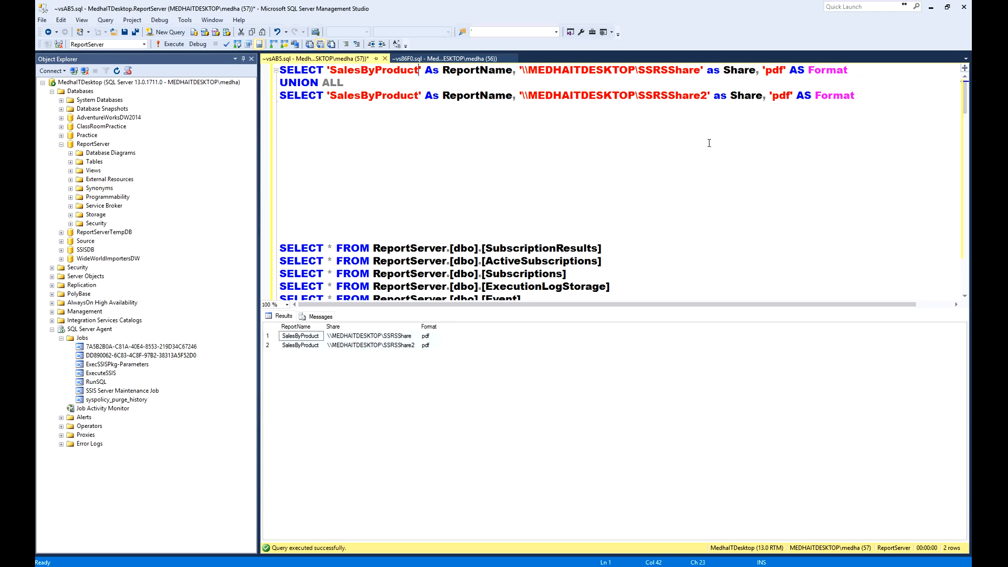
type("_Share1")
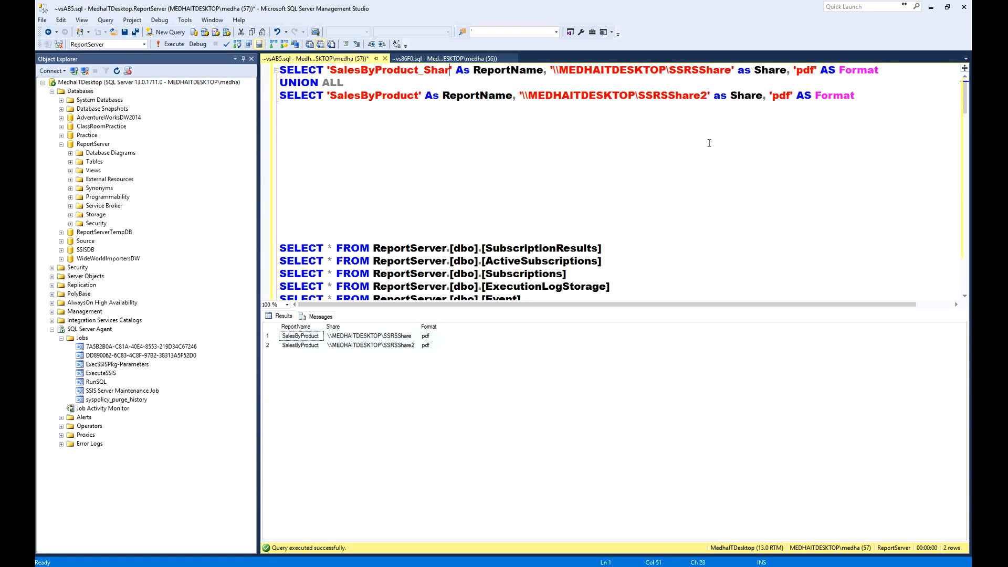
key("ctrl+shift+Left")
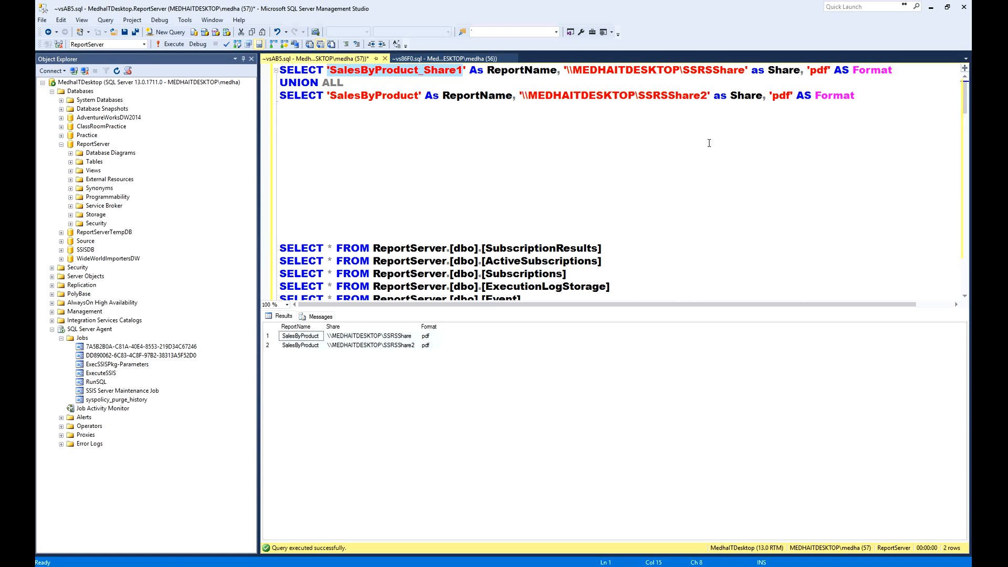
key("Right")
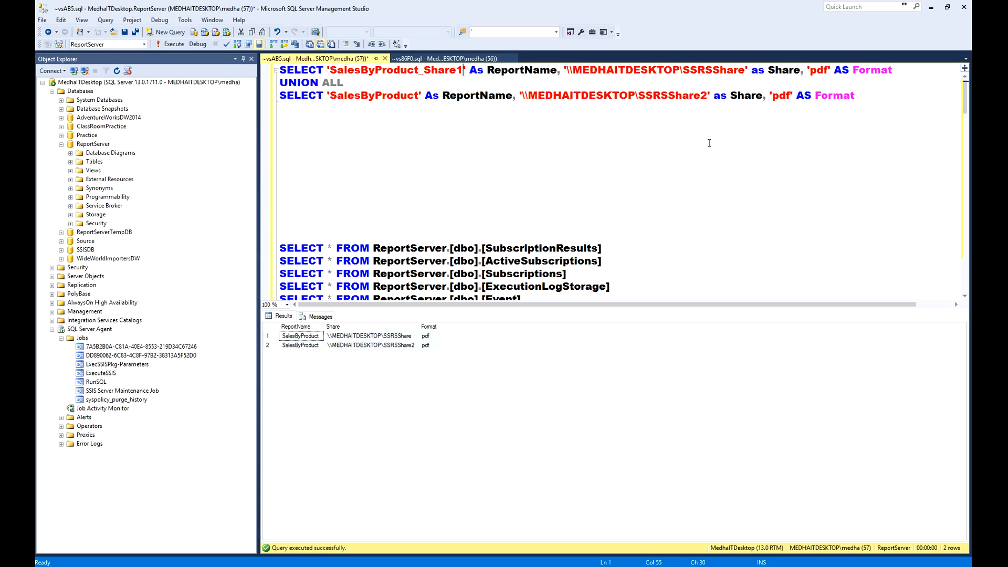
- Copy the report name suffix into the second SELECT and make its report name 'SalesByProduct_Share2'
key("shift+Left")
key("shift+Left")
key("shift+Left")
key("shift+Left")
key("shift+Left")
key("shift+Left")
key("shift+Left")
key("ctrl+c")
key("Down")
key("Down")
key("ctrl+v")
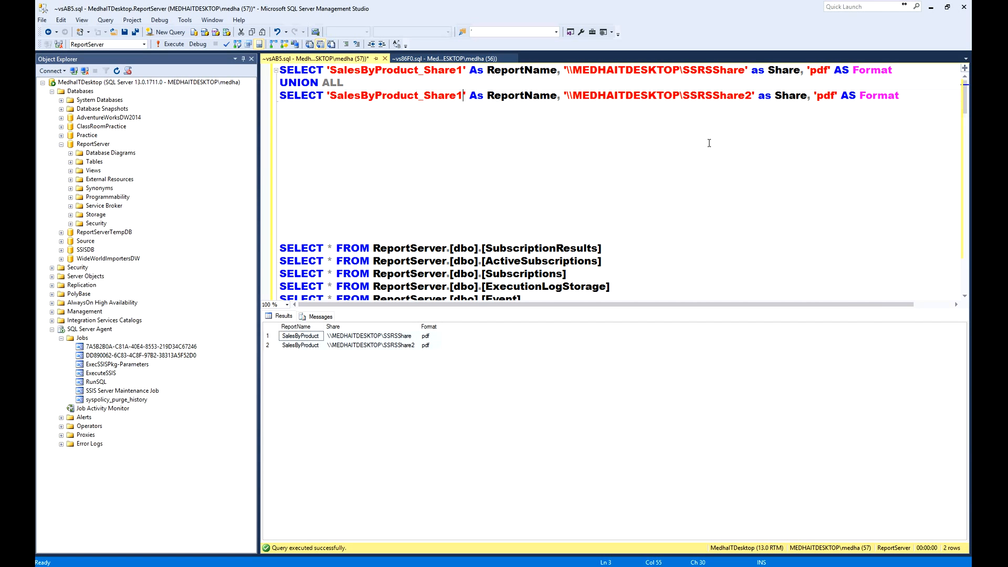
key("BackSpace")
type("2")
- Set the second SELECT's path to '\\MEDHAITDESKTOP\SSRSShare' and run the whole UNION ALL query
left_click(744, 96)
key("Delete")
key("End")
key("shift+Home")
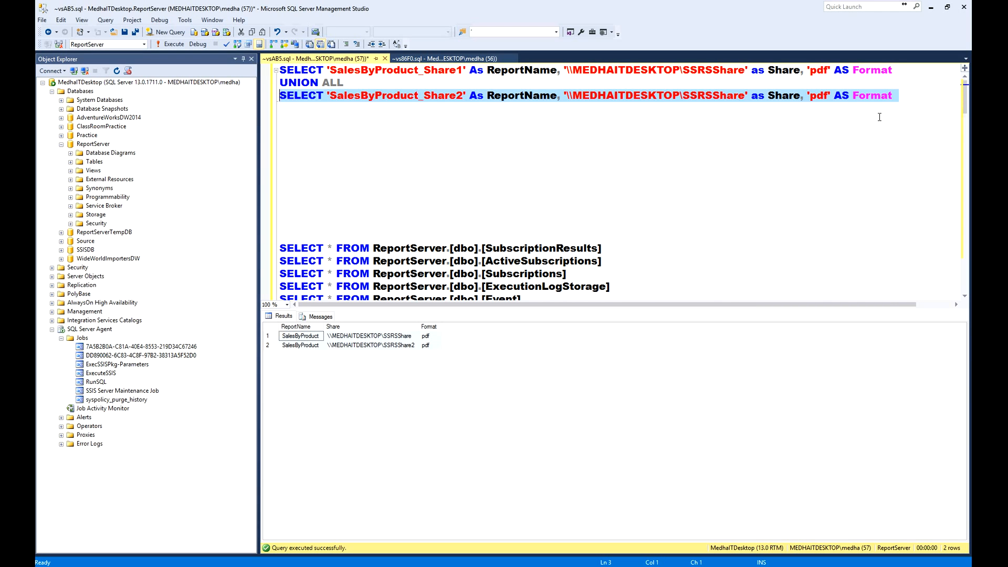
key("shift+Up")
key("shift+Up")
key("F5")
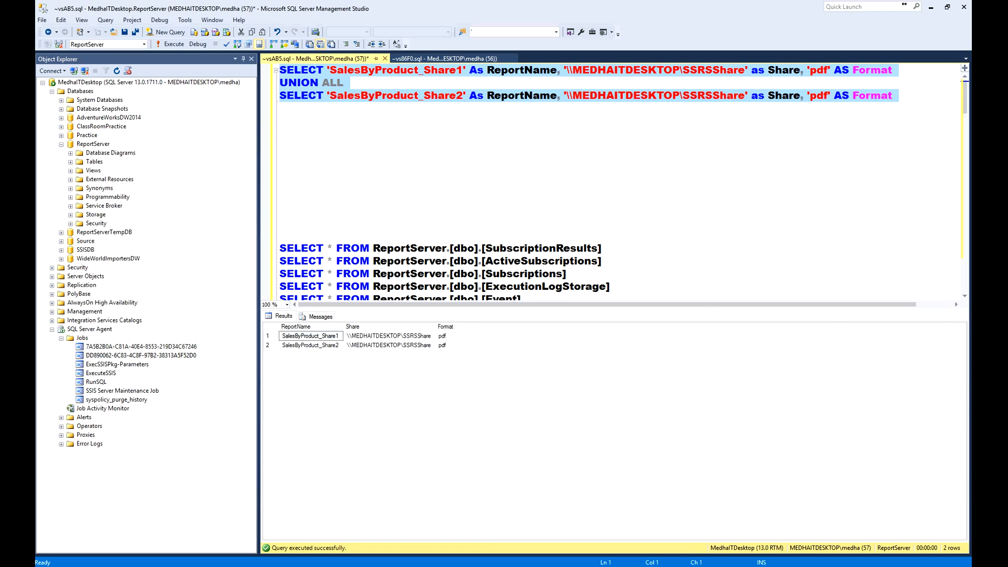
- Switch to the Reporting Services page in the browser and open the Data Driven subscription's dataset for editing
left_click(597, 566)
left_click(571, 527)
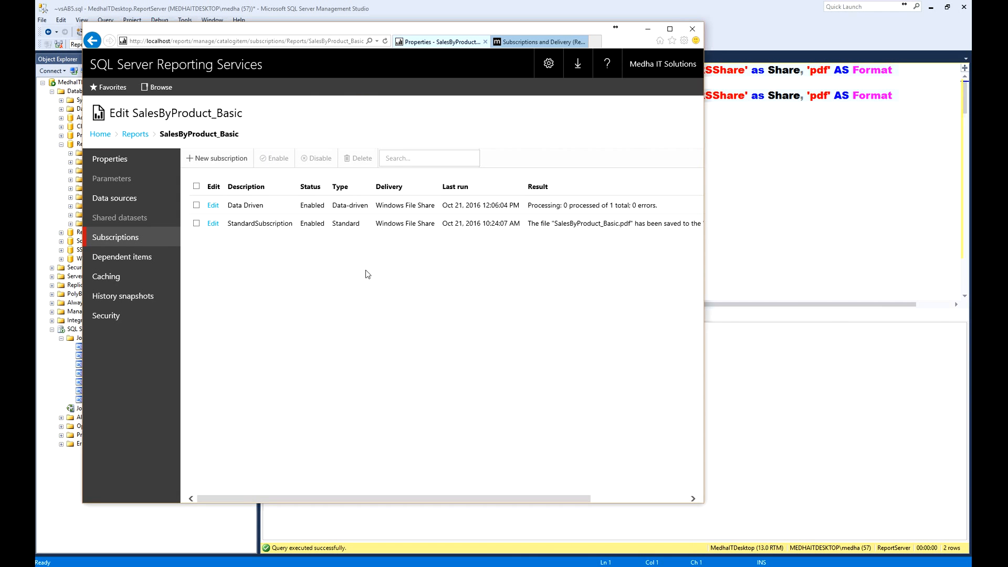
left_click(213, 207)
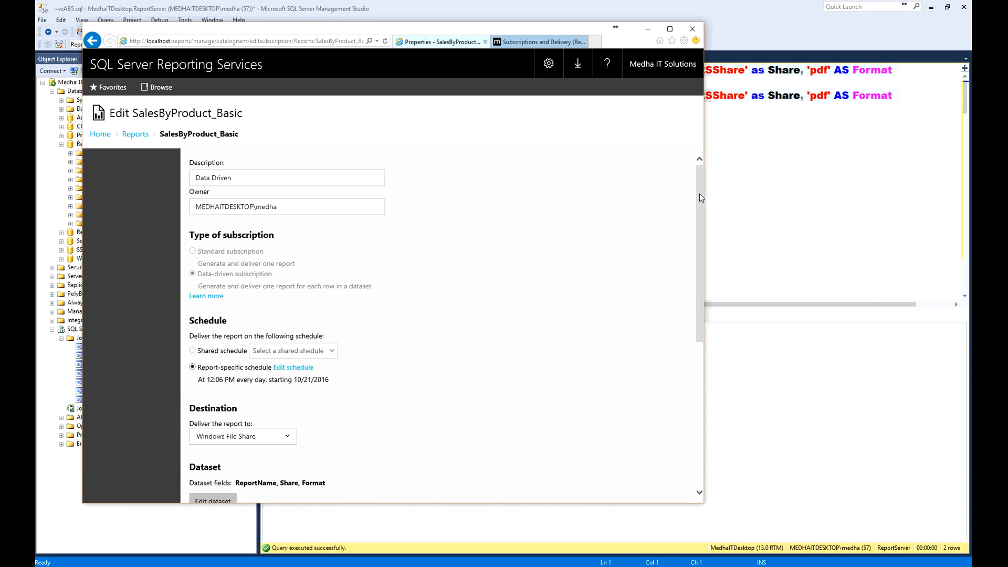
left_click_drag(699, 197, 690, 408)
scroll(689, 408, "up", 1)
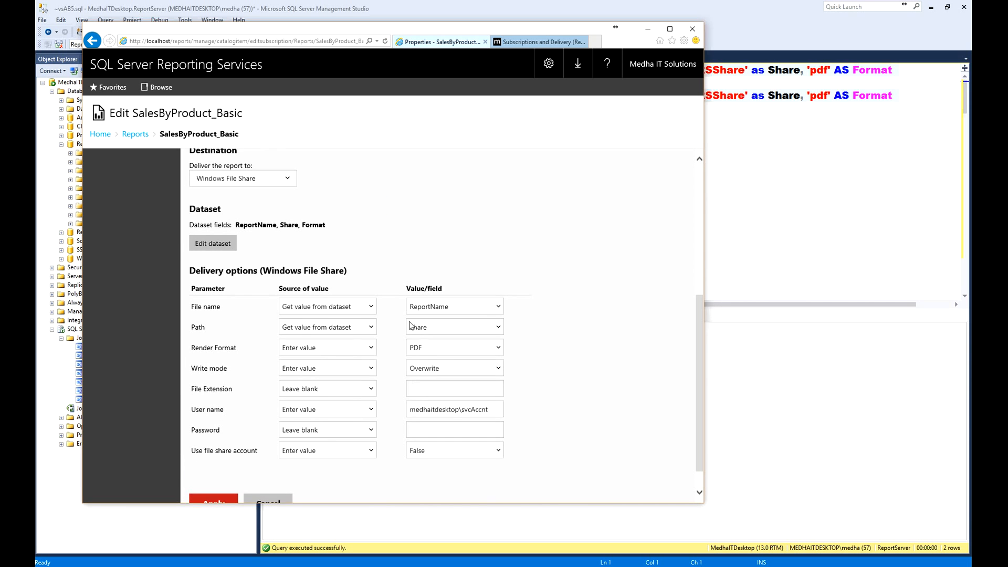
scroll(453, 233, "up", 5)
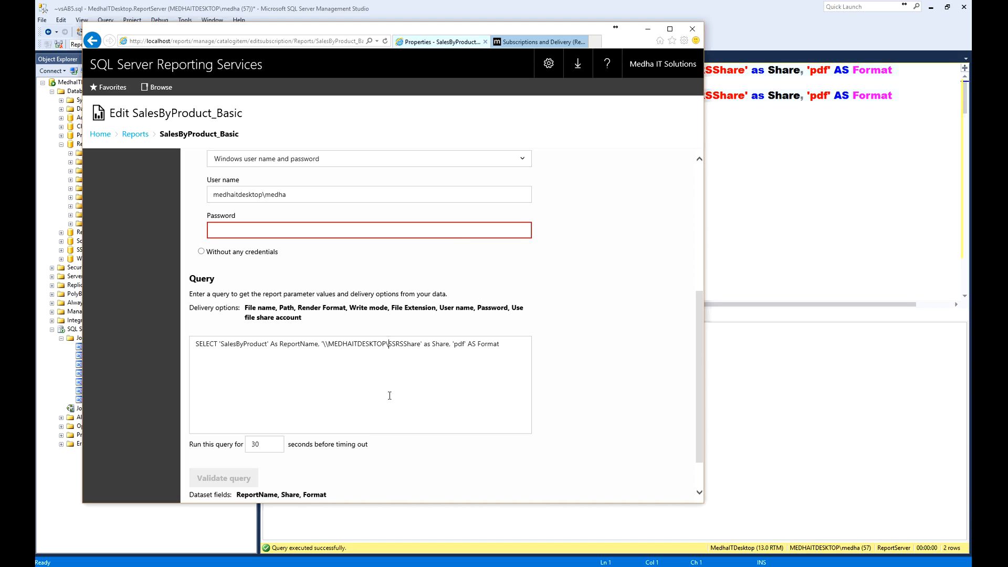
- Replace the dataset query with the copied UNION ALL query returning SalesByProduct_Share1 and SalesByProduct_Share2
left_click_drag(574, 342, 107, 344)
key("ctrl+v")
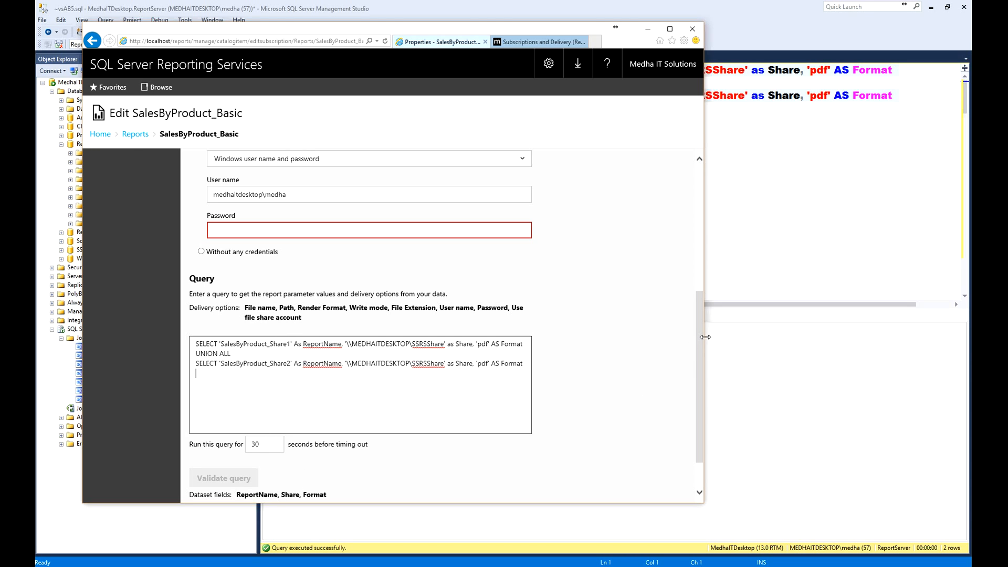
left_click_drag(700, 346, 700, 373)
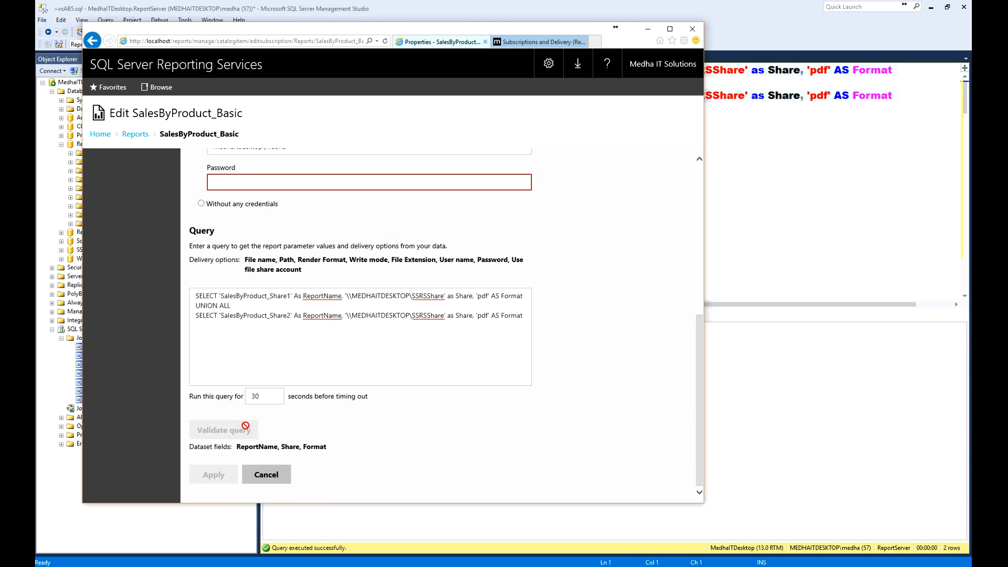
left_click(310, 298)
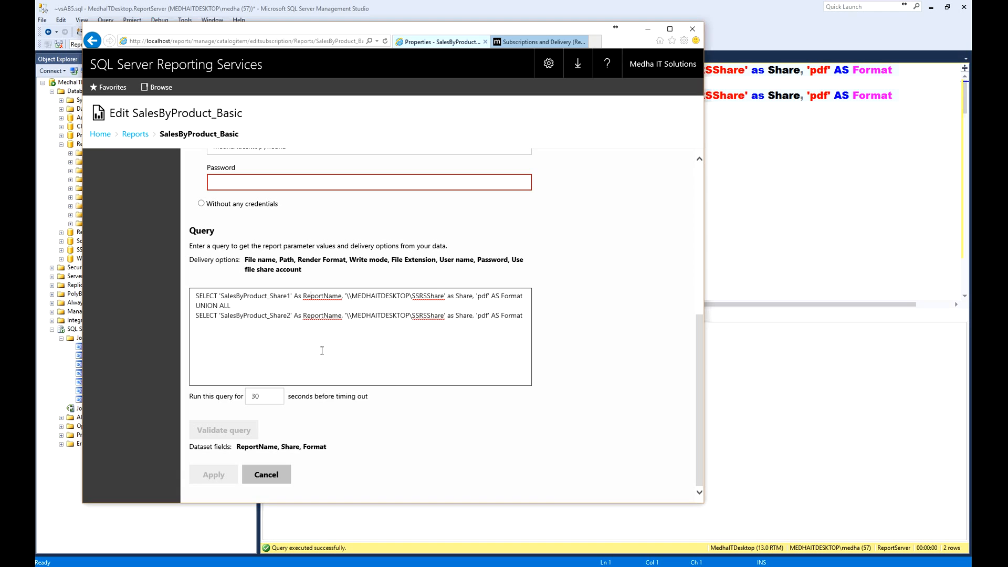
- Enter the data source account password, validate the dataset query and apply the dataset changes
left_click_drag(698, 332, 715, 226)
left_click(286, 404)
type("••••••••")
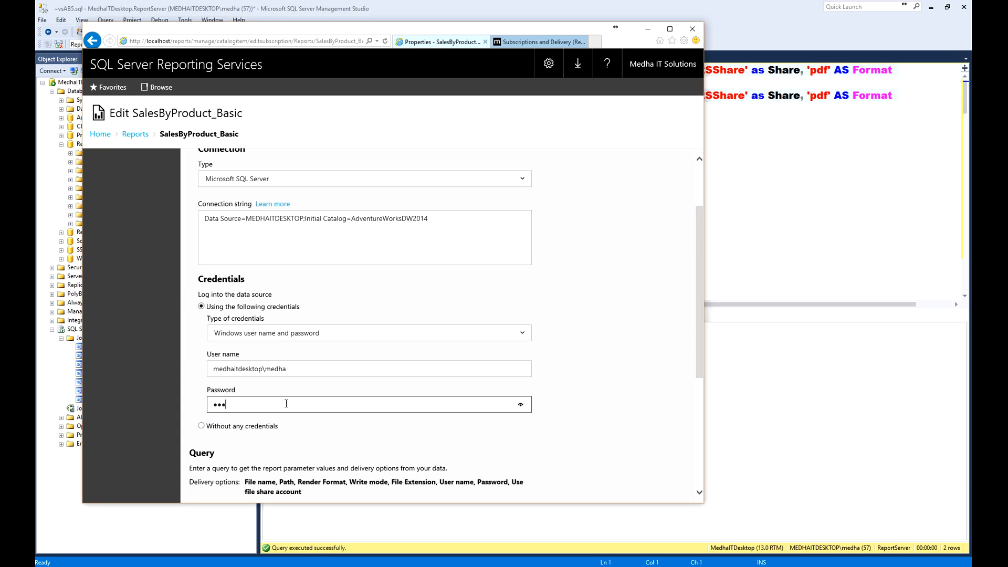
type("••")
left_click_drag(698, 310, 698, 417)
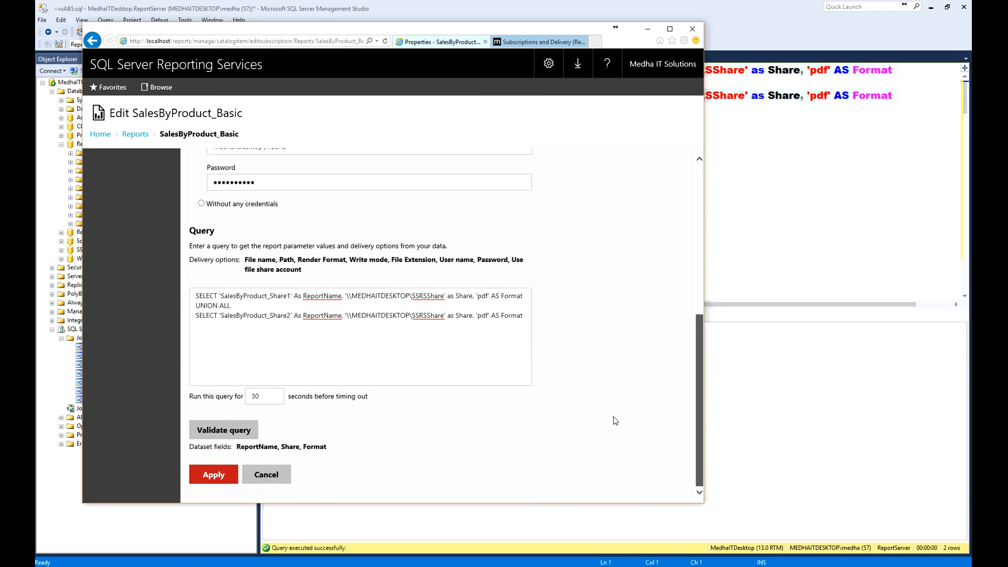
left_click(218, 432)
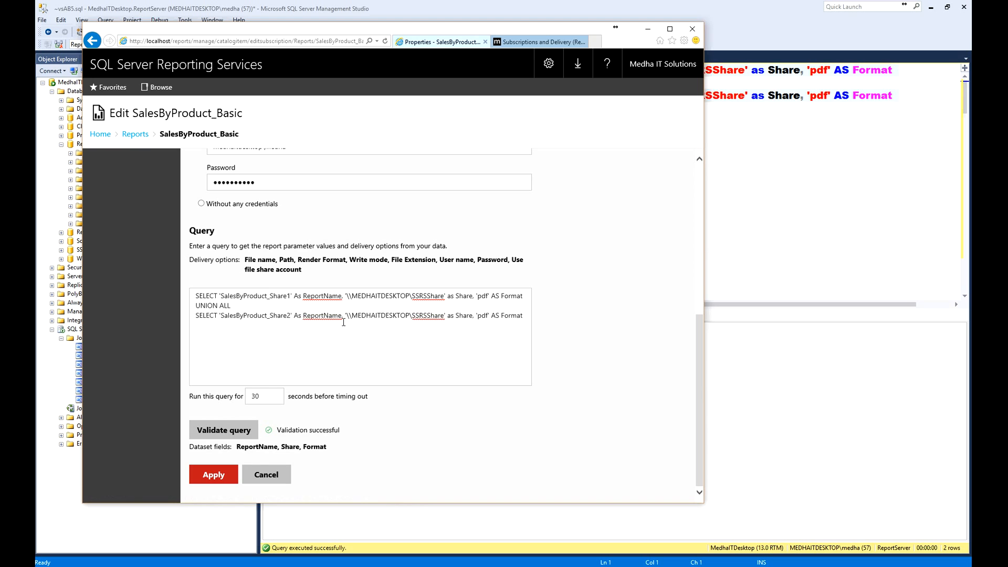
left_click(209, 476)
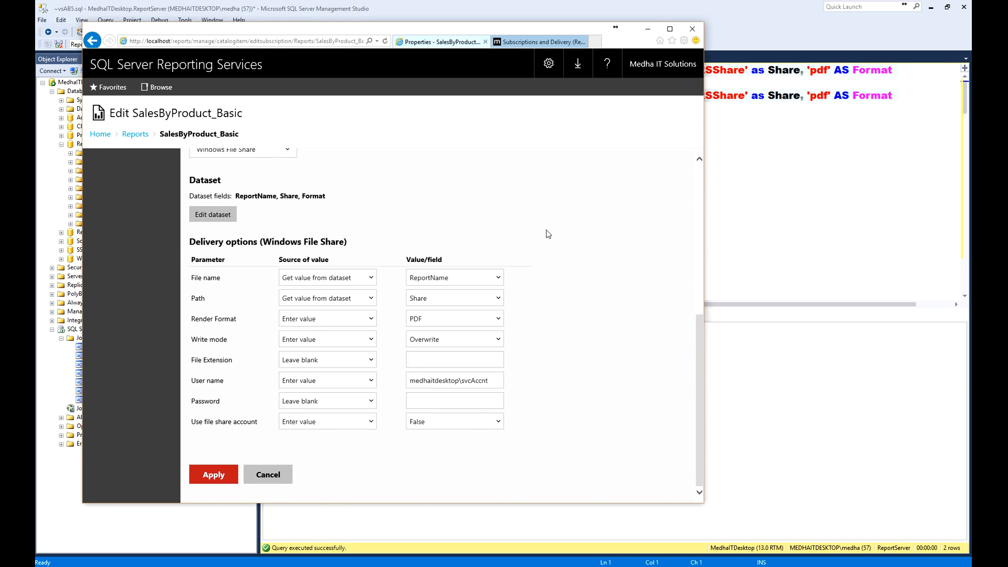
- Set the report-specific daily schedule's start time to 12:12 PM and apply the changes to the Data Driven subscription
left_click_drag(698, 373, 716, 219)
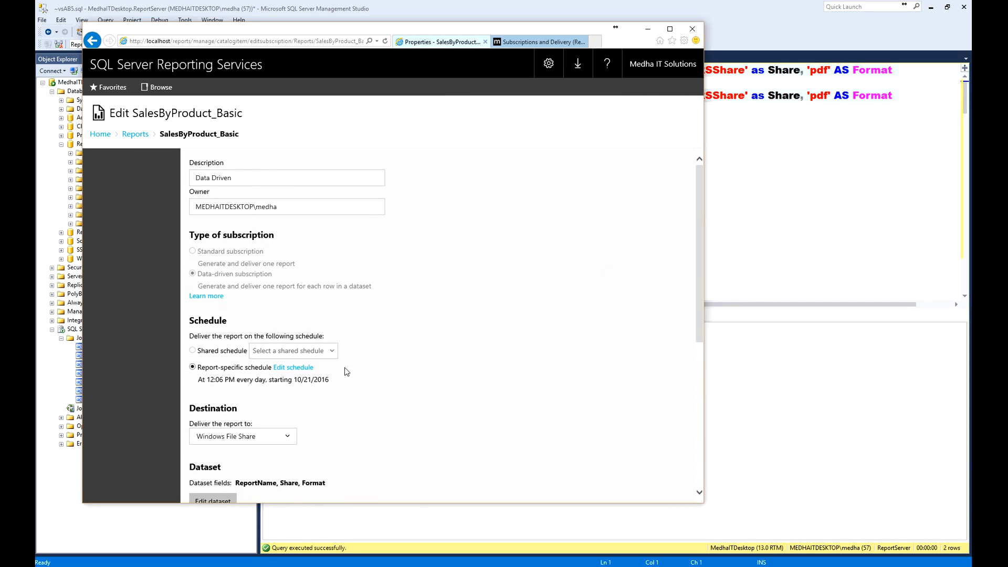
left_click(293, 367)
double_click(278, 349)
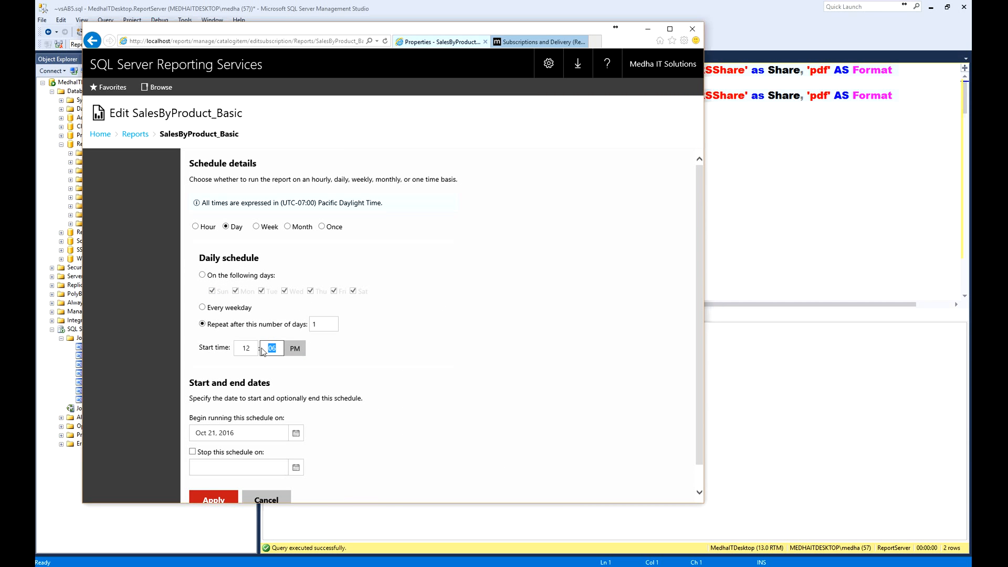
type("12")
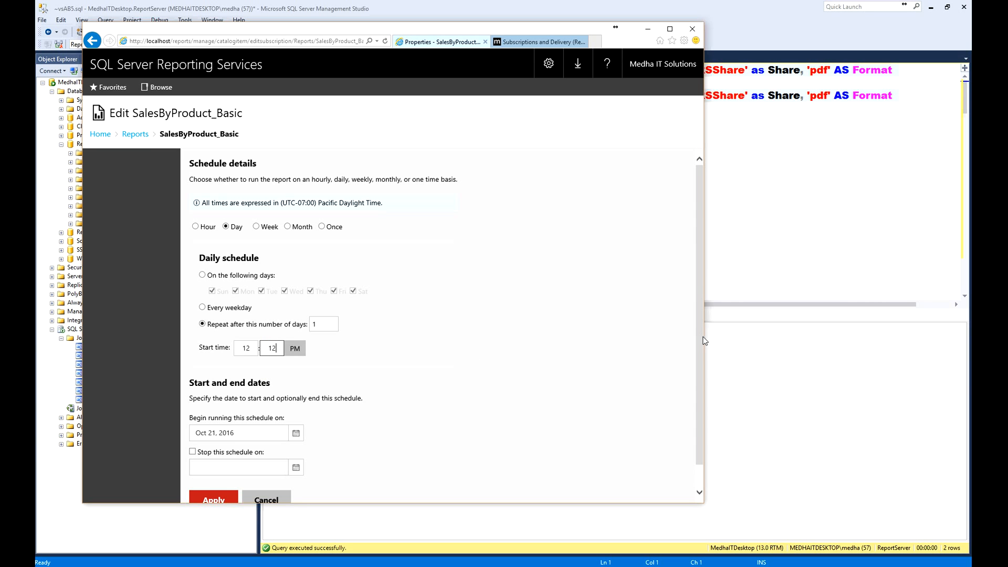
left_click_drag(700, 346, 691, 468)
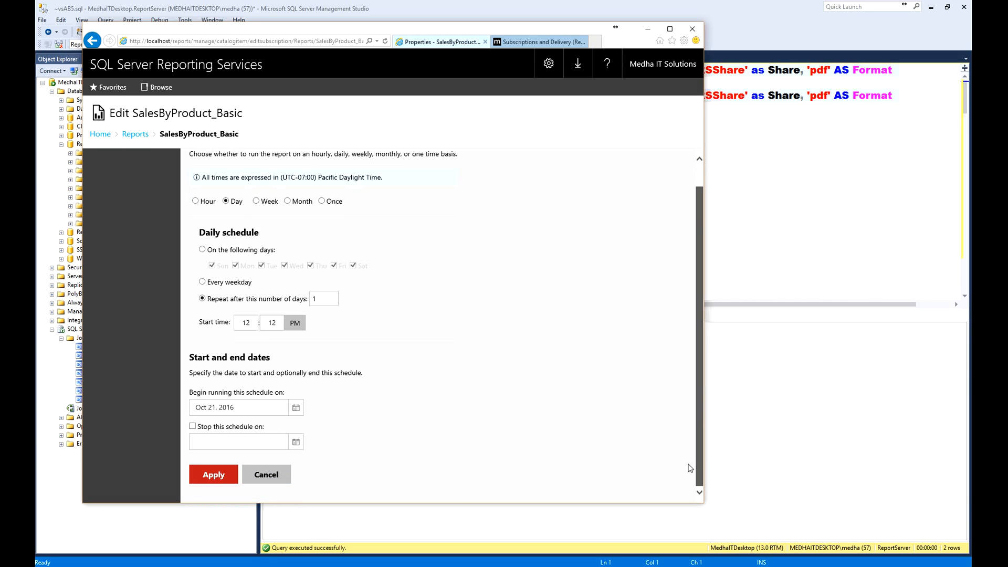
left_click(222, 479)
left_click_drag(699, 290, 698, 467)
left_click(220, 476)
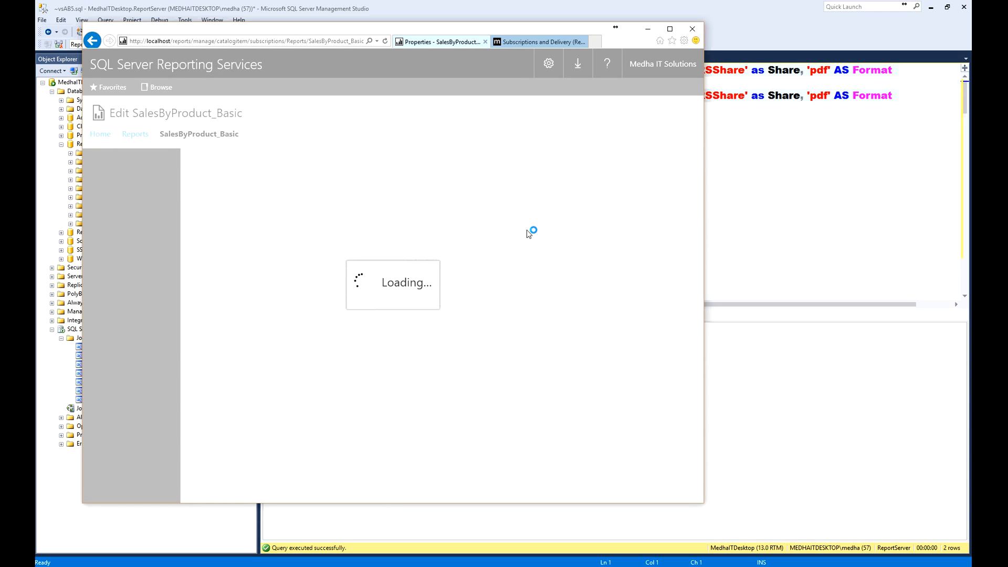
- Refresh the subscriptions page, then open SalesByProduct_Share1.pdf from the SSRSShare folder to check the delivered report and close it
right_click(360, 265)
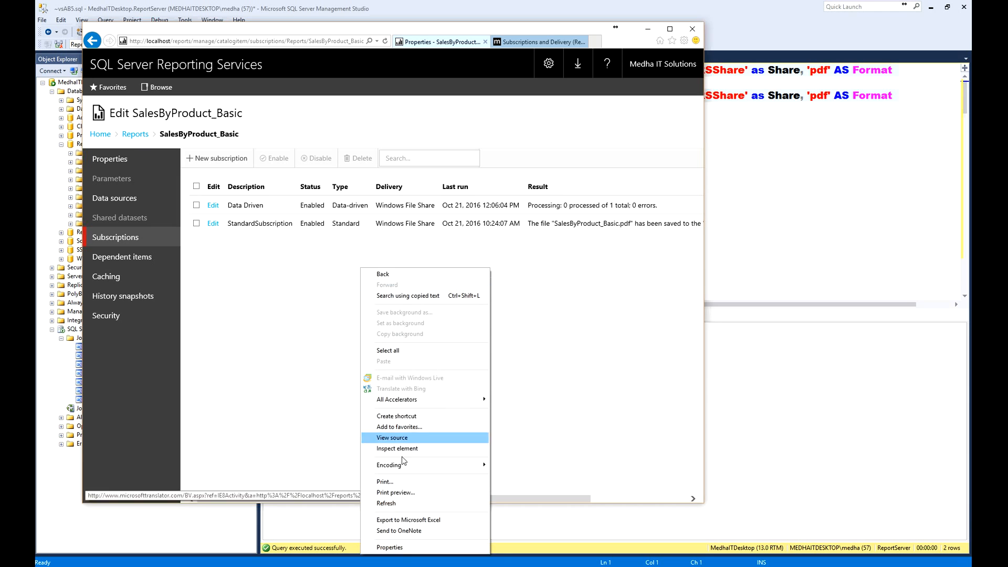
left_click(395, 502)
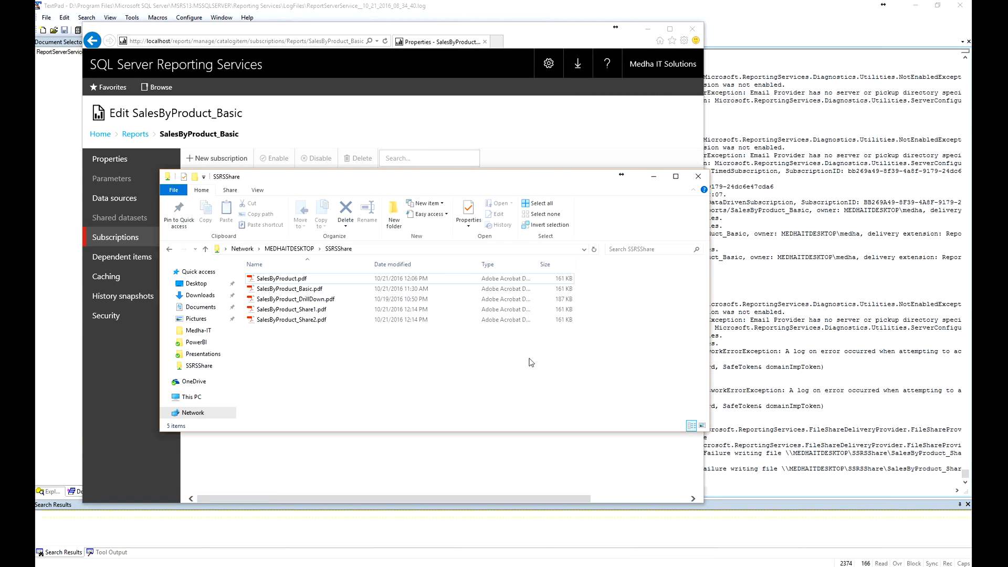
left_click(301, 312)
left_click(307, 322, "shift")
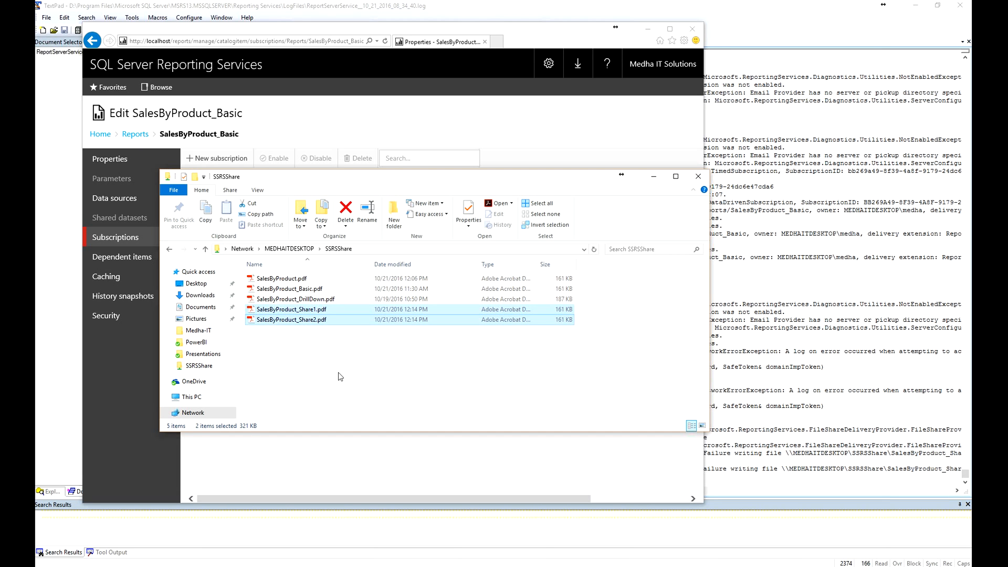
double_click(320, 310)
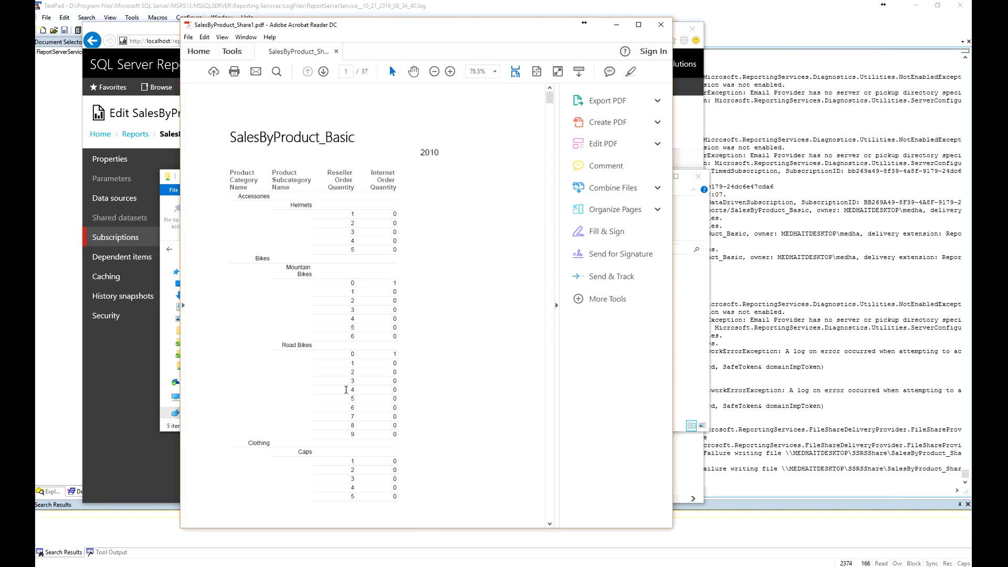
left_click(661, 25)
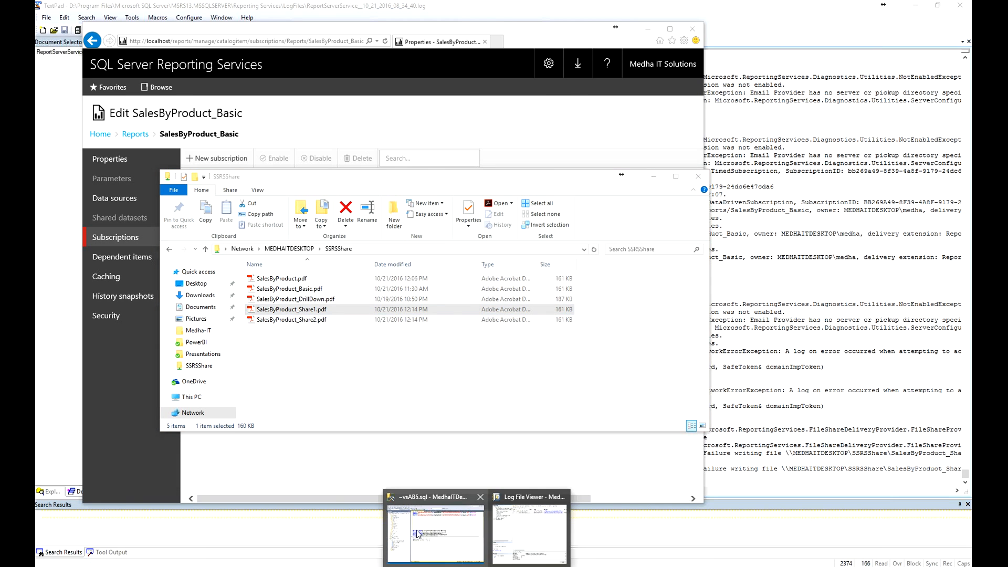
- Switch to Management Studio and compare the UNION ALL query rows with the files in the SSRSShare folder, then return to the browser
left_click(418, 531)
left_click(440, 142)
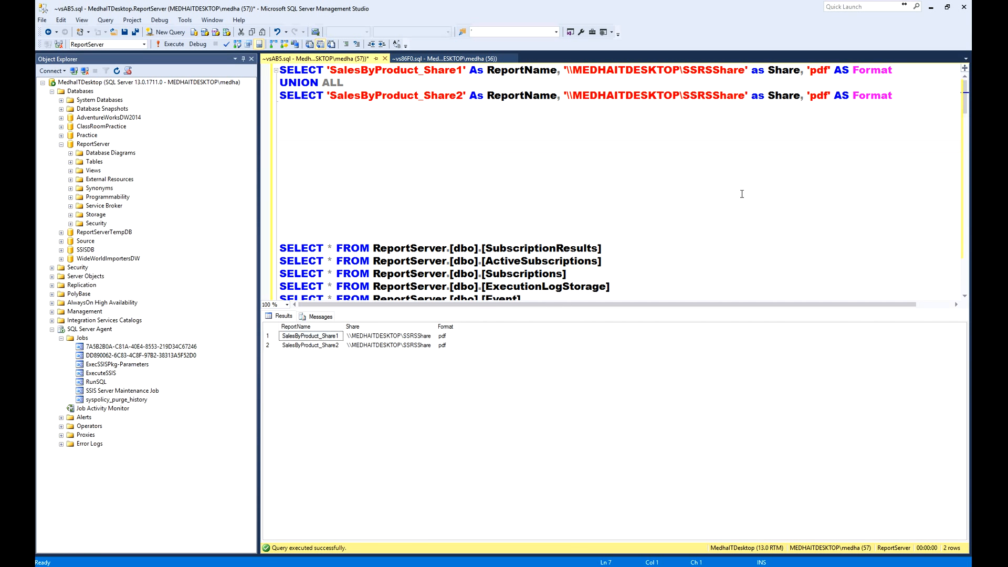
left_click_drag(904, 98, 565, 69)
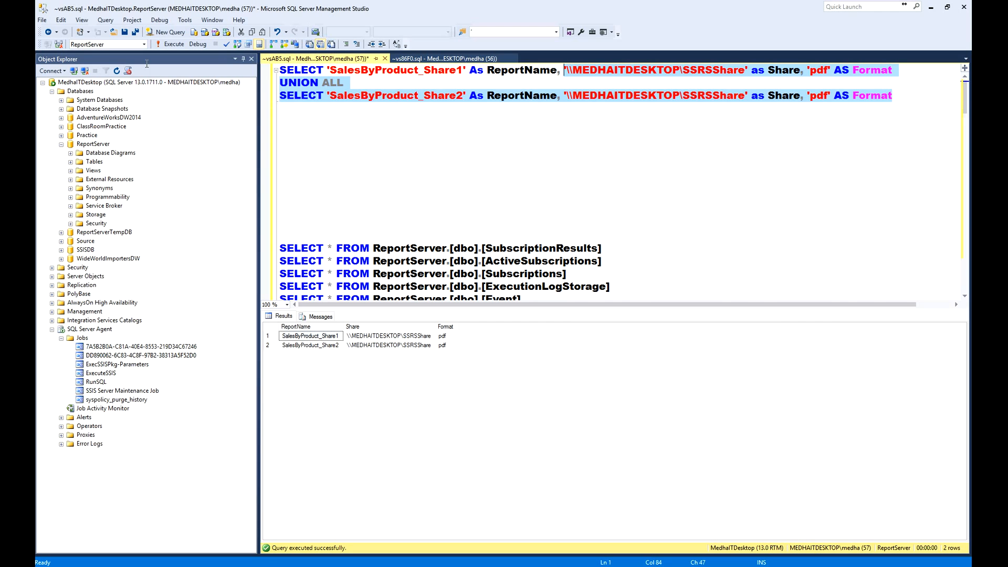
left_click_drag(147, 64, 266, 66)
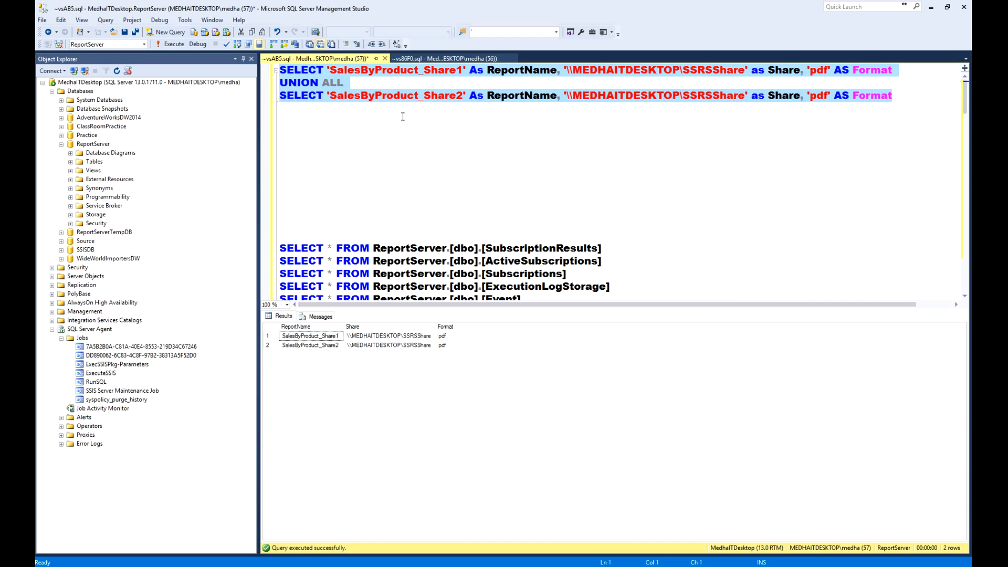
key("alt+Tab")
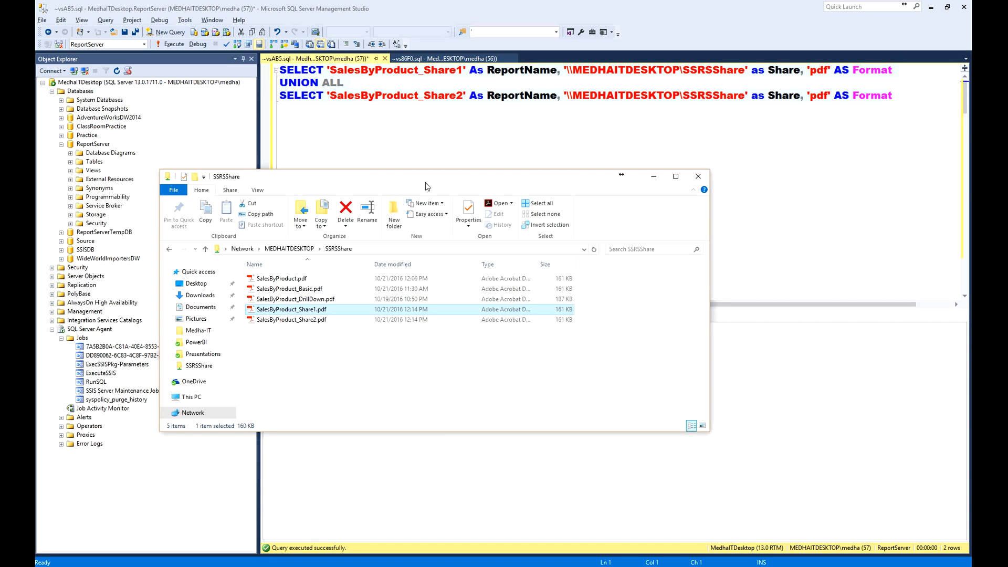
key("alt+Tab")
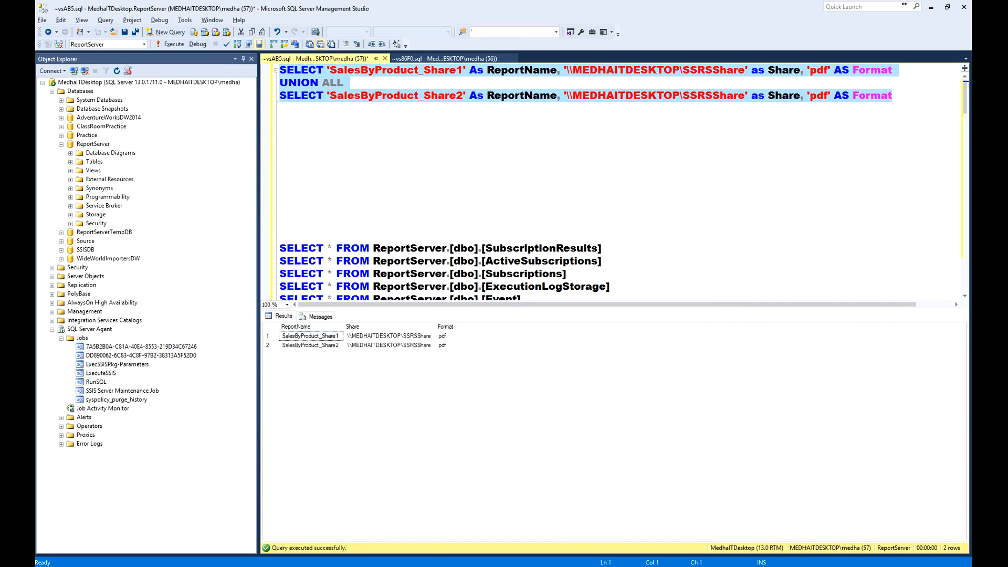
left_click(598, 566)
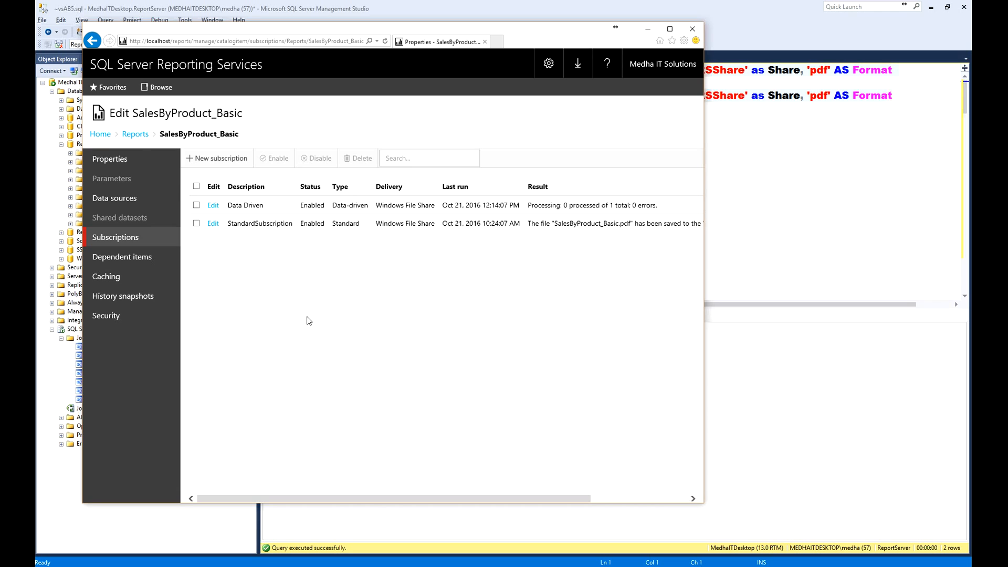
- Open the SalesByProduct_Search report from the Reports folder and compare its Calendar Year parameter with the UNION ALL query in Management Studio
left_click(138, 135)
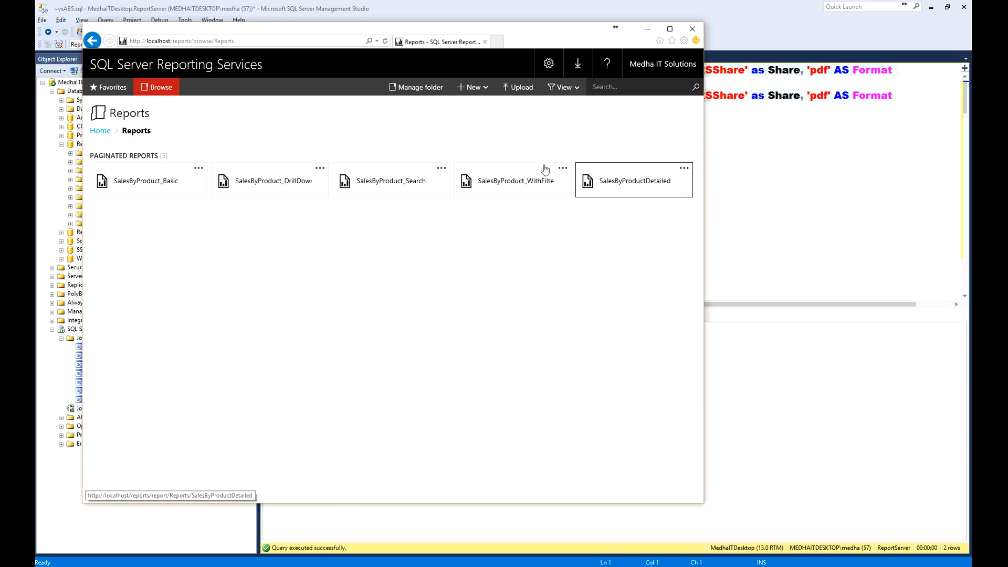
left_click(399, 183)
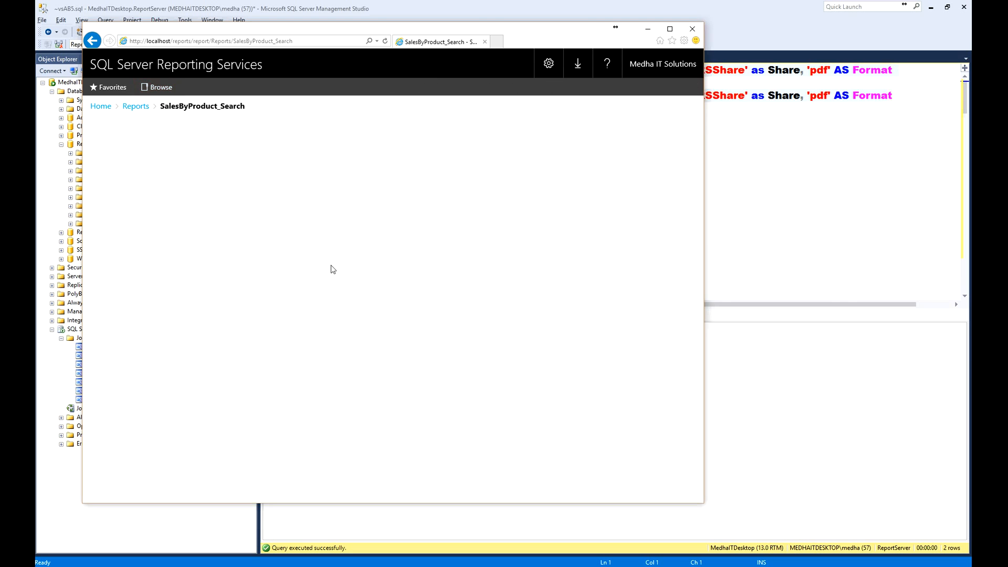
left_click(211, 131)
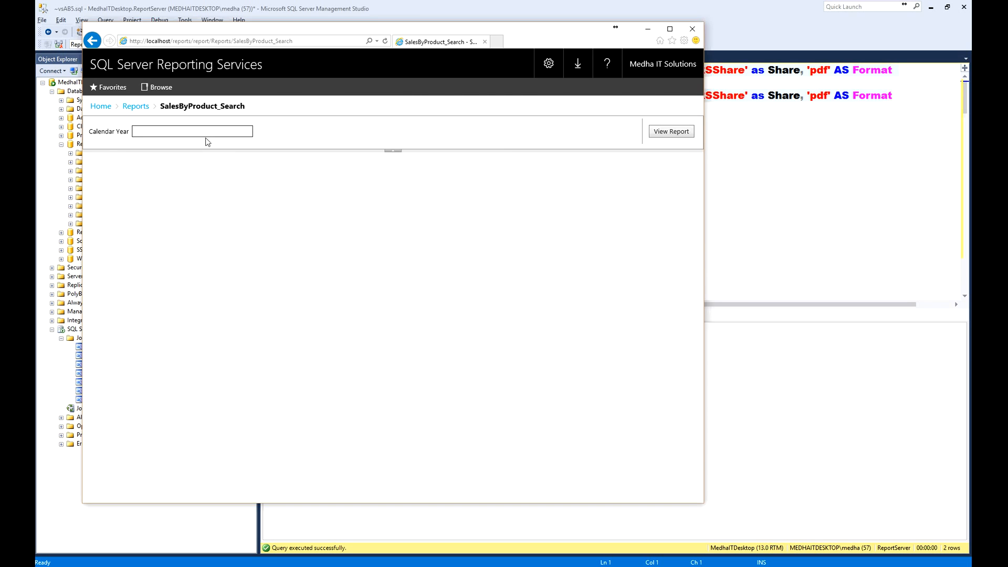
left_click(840, 124)
left_click_drag(941, 98, 279, 69)
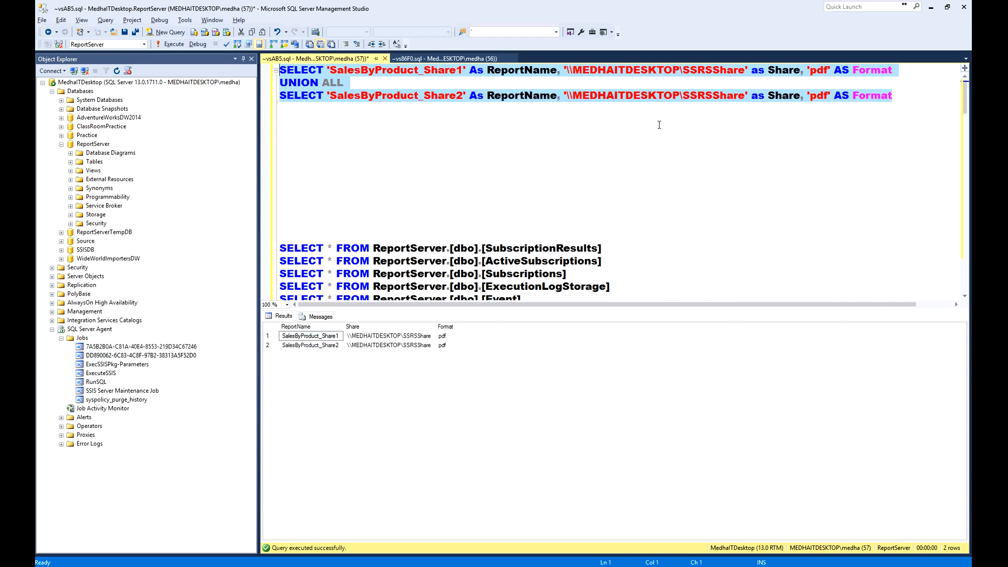
key("alt+Tab")
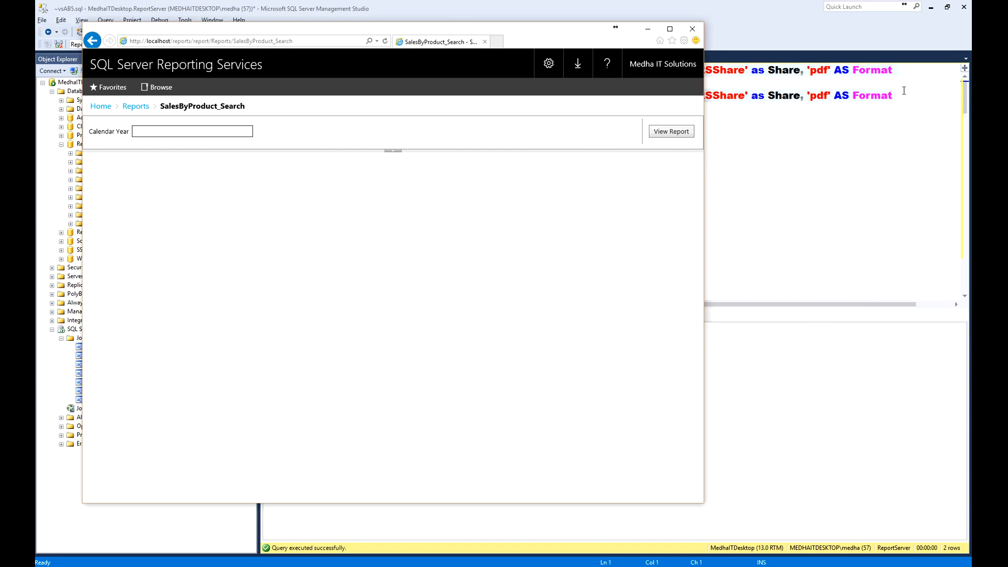
left_click(145, 128)
key("alt+Tab")
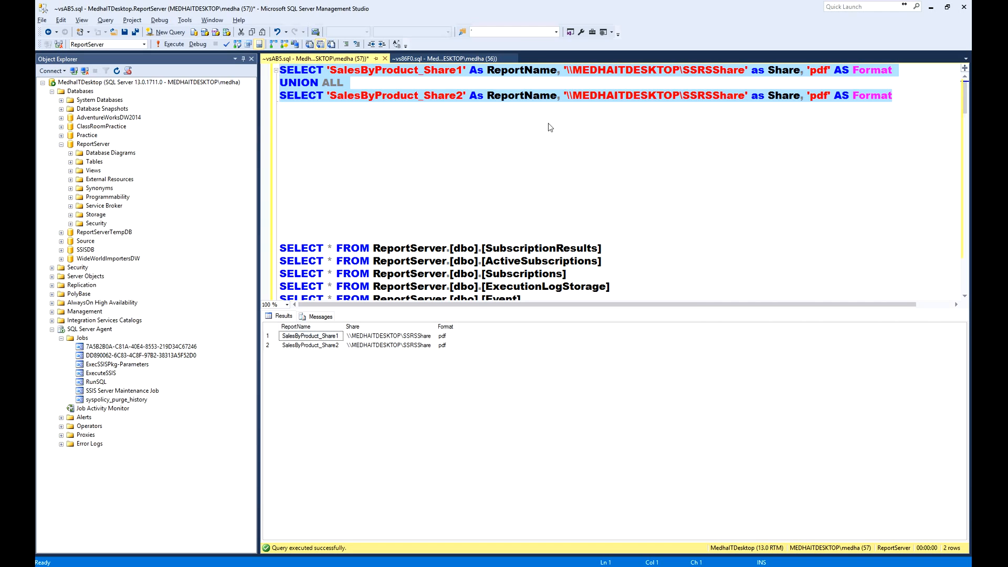
key("alt+Tab")
- Manage the SalesByProduct_Search report and open a new subscription form to view its report parameters
left_click(131, 109)
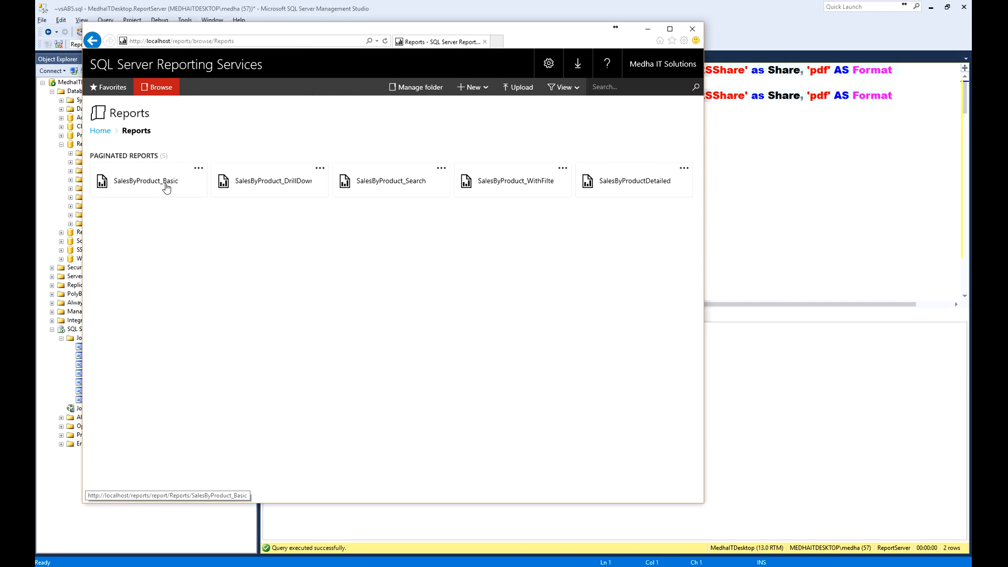
left_click(442, 169)
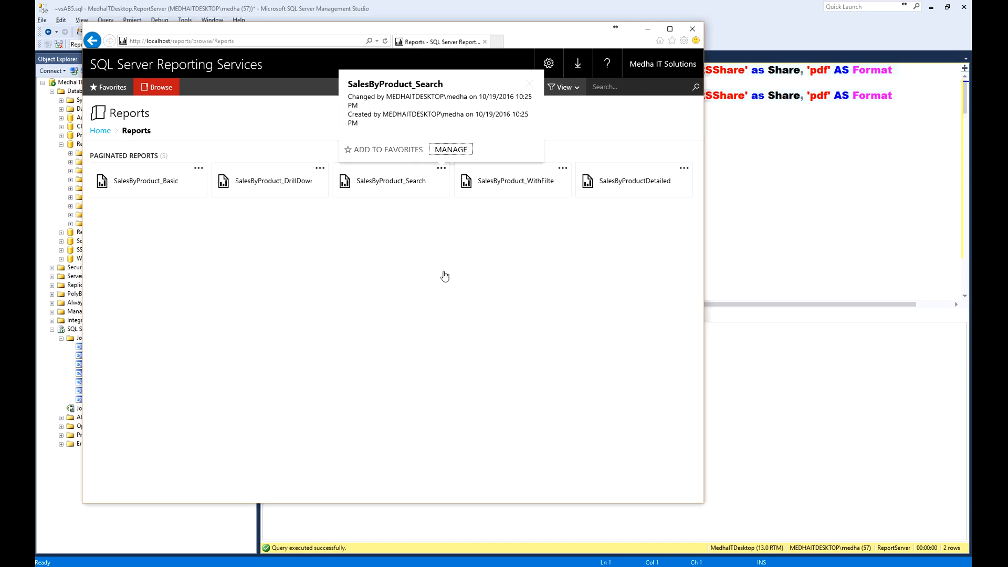
left_click(451, 149)
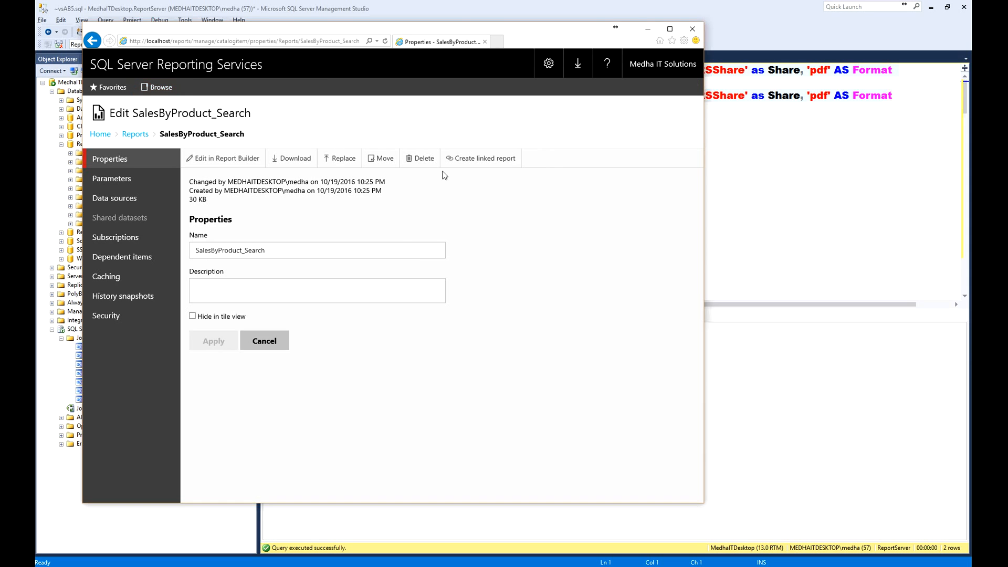
left_click(109, 237)
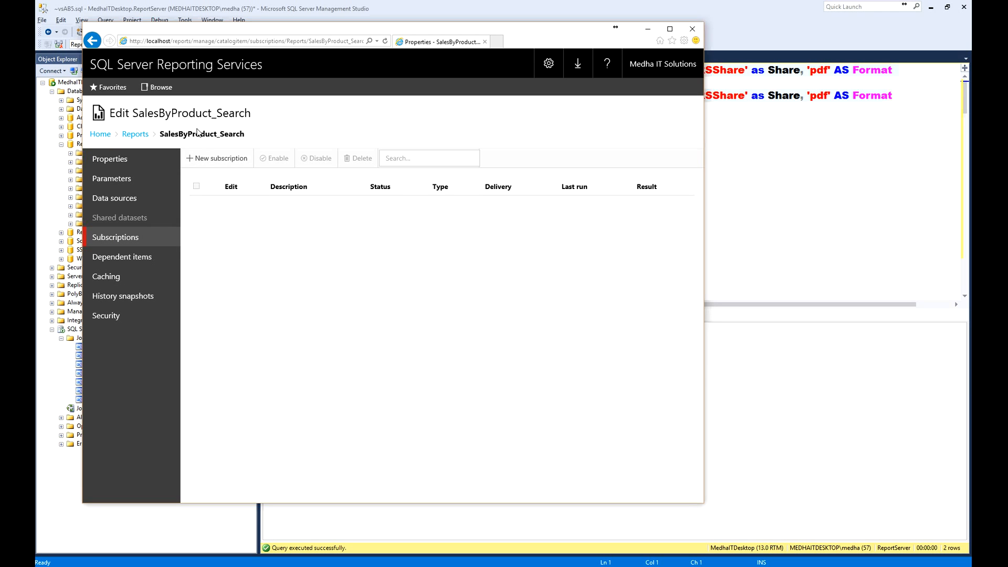
left_click(228, 158)
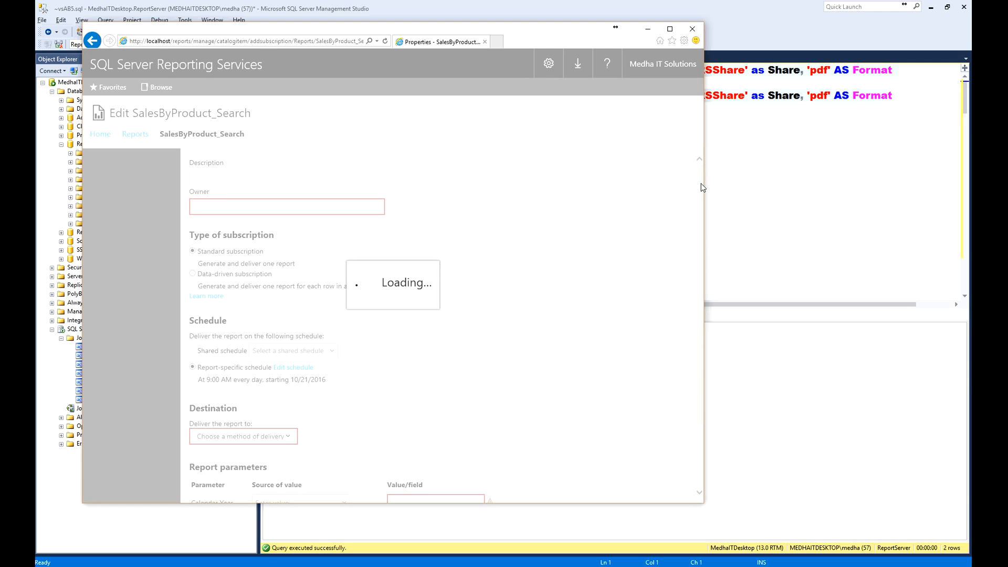
scroll(698, 210, "down", 3)
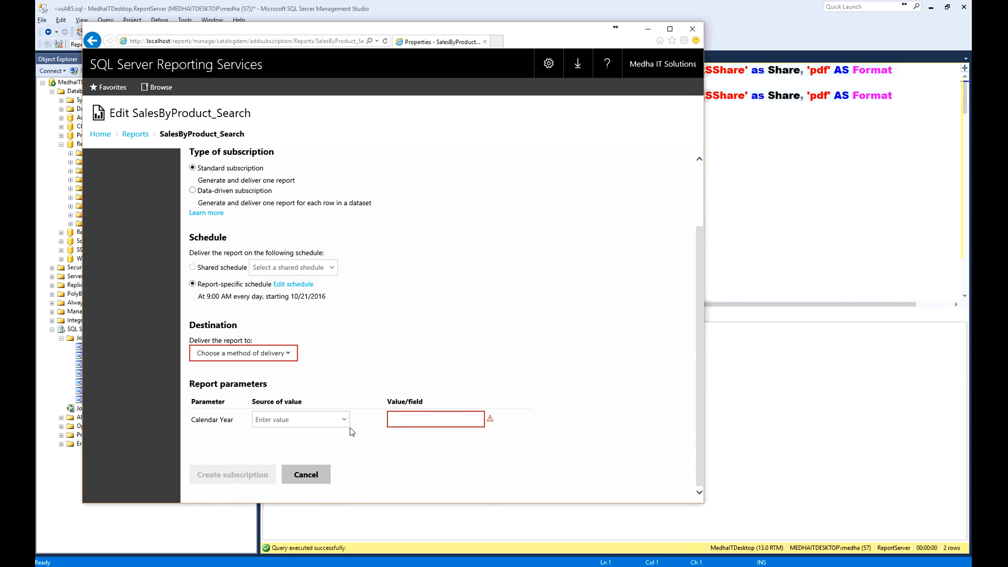
- Examine the Calendar Year parameter's value source against the UNION ALL query, then cancel the new SalesByProduct_Search subscription
left_click_drag(198, 436, 480, 440)
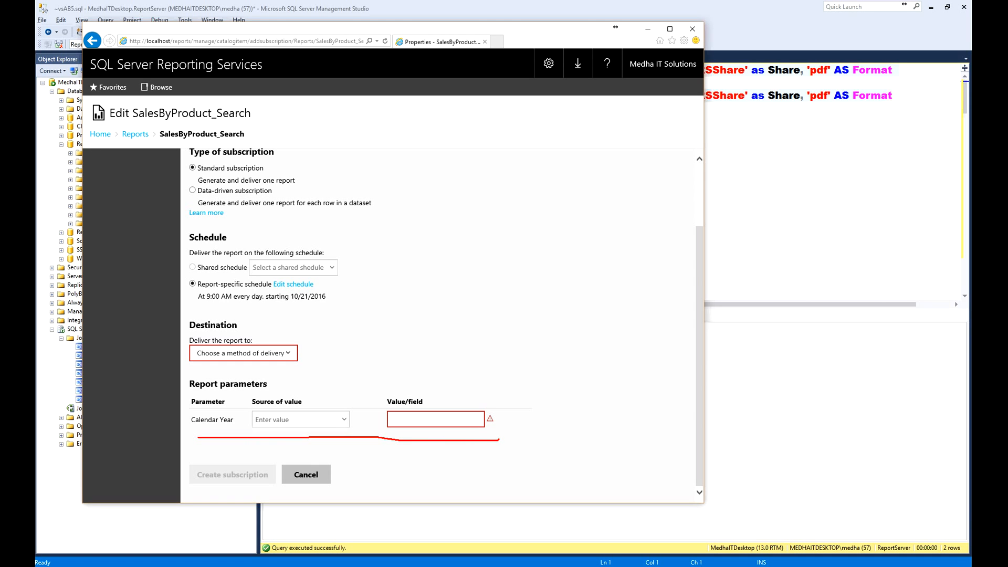
left_click_drag(195, 435, 503, 431)
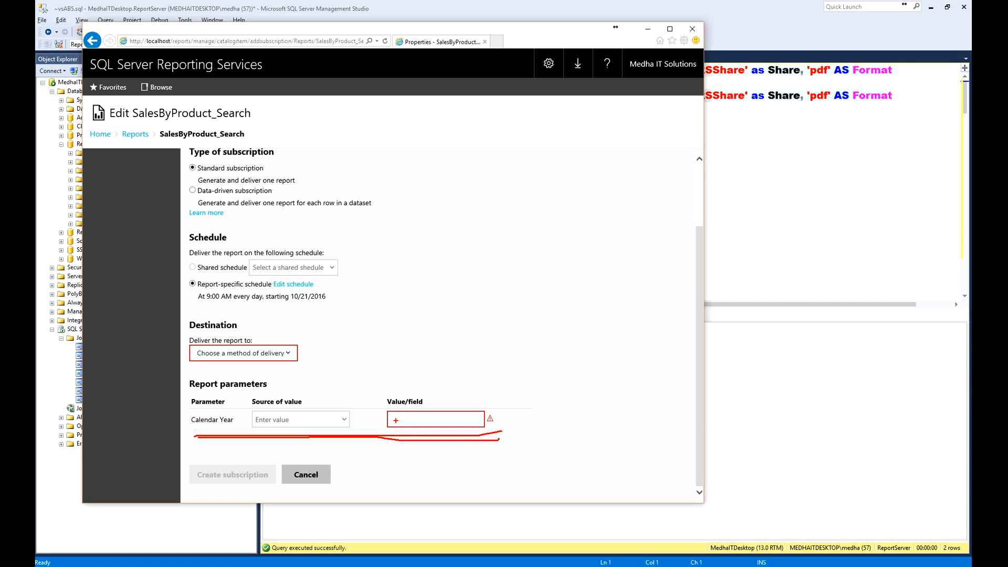
left_click_drag(397, 420, 446, 420)
key("Escape")
left_click(805, 172)
left_click_drag(897, 97, 163, 2)
key("alt+Tab")
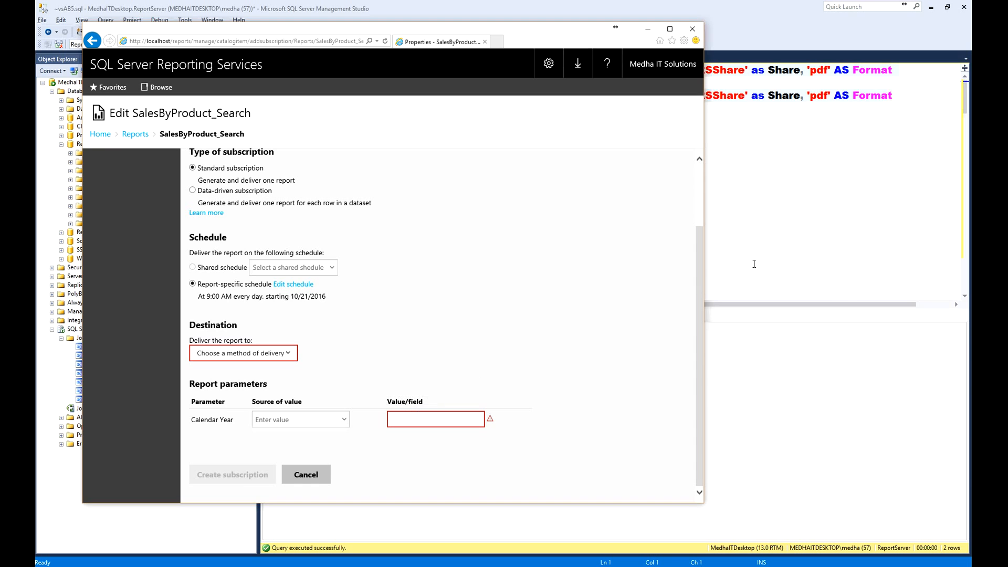
key("alt+Tab")
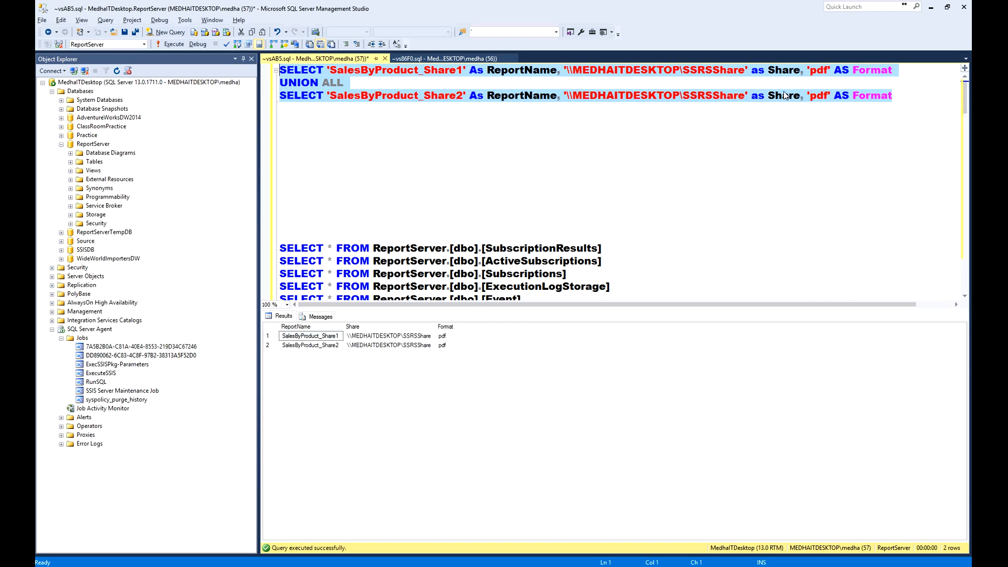
key("alt+Tab")
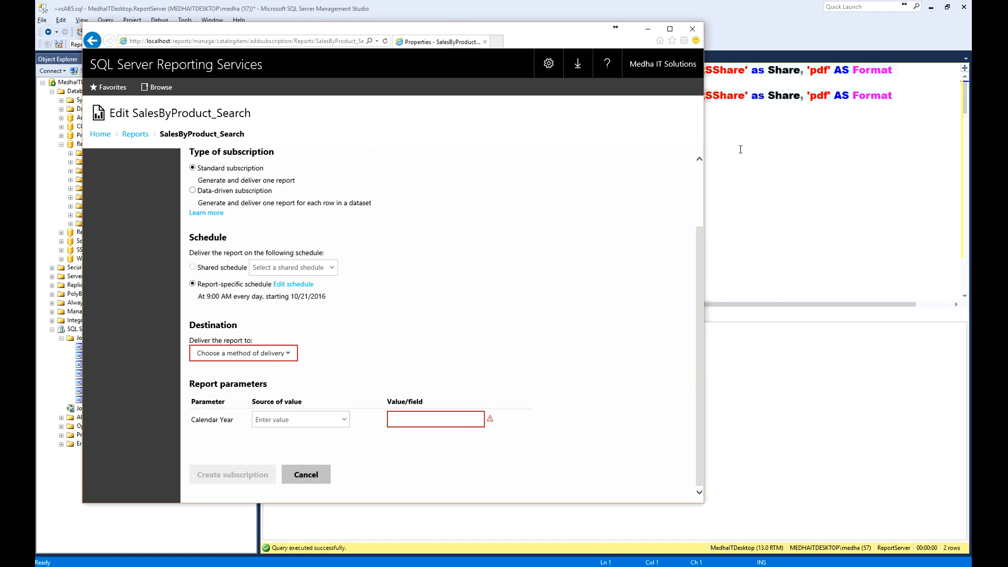
left_click_drag(700, 263, 704, 183)
scroll(704, 341, "down", 3)
left_click(304, 479)
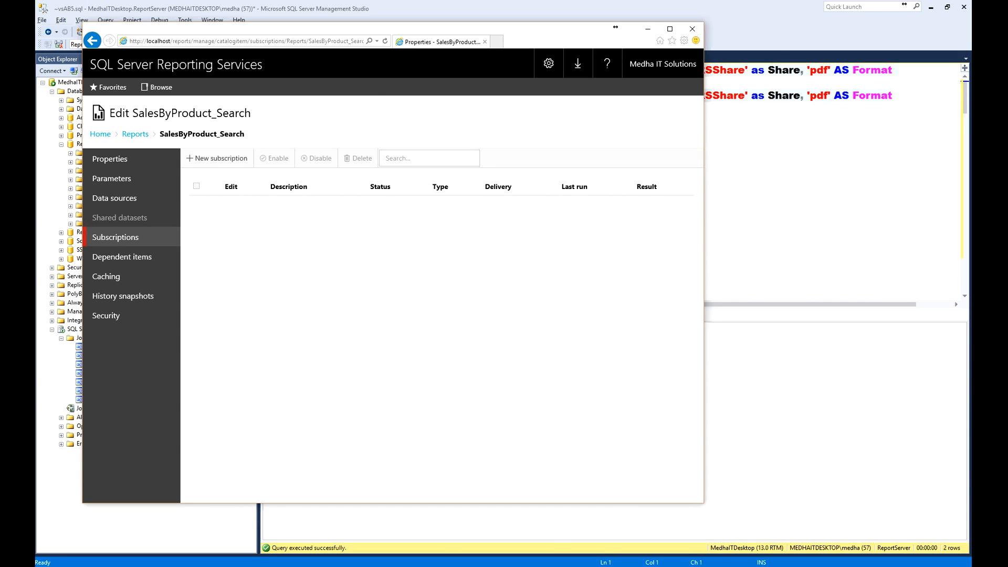
- Bring up the SSRSShare folder window over the browser and reposition it to review the delivered files
mouse_move(612, 564)
left_click(574, 546)
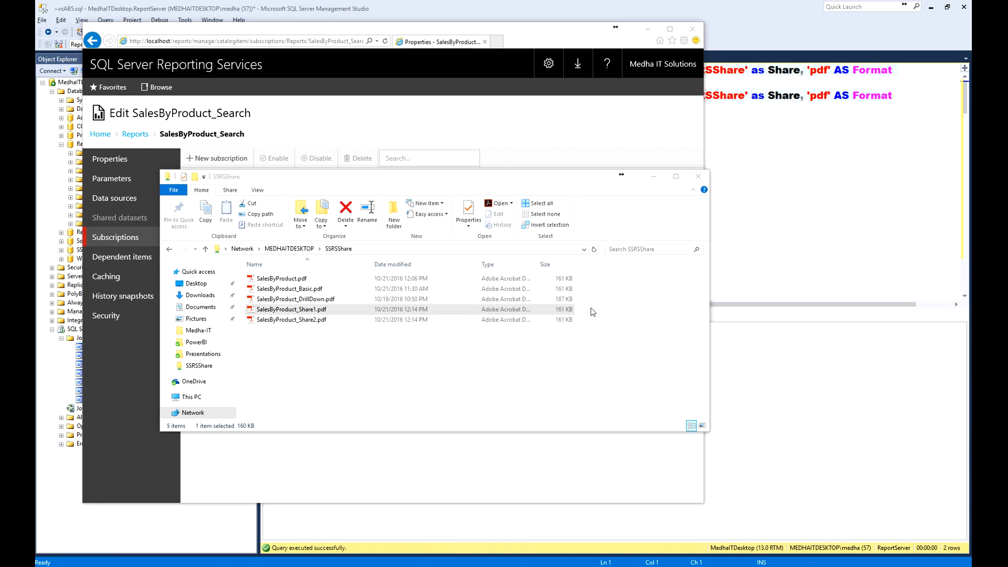
left_click_drag(504, 181, 542, 177)
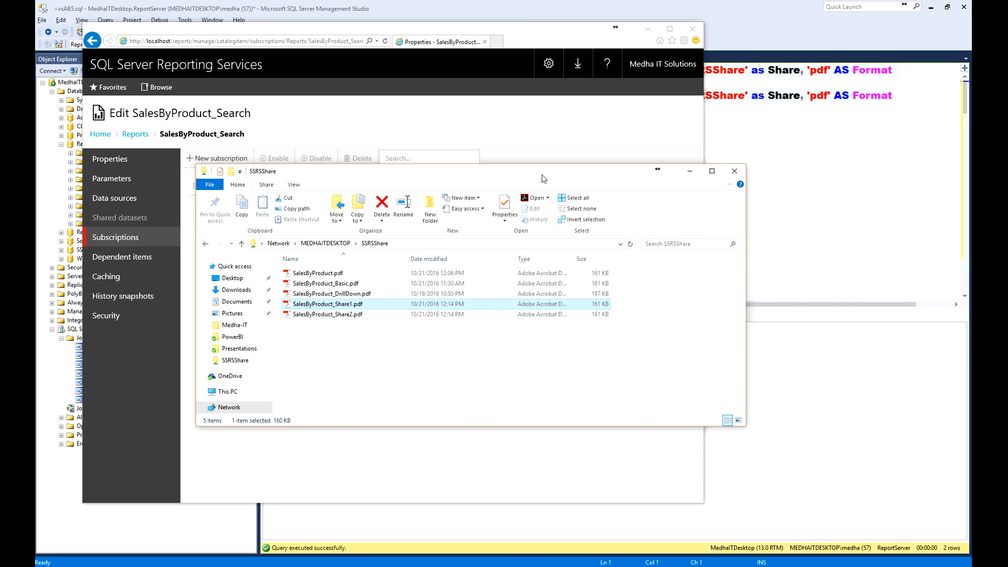
left_click_drag(542, 174, 540, 174)
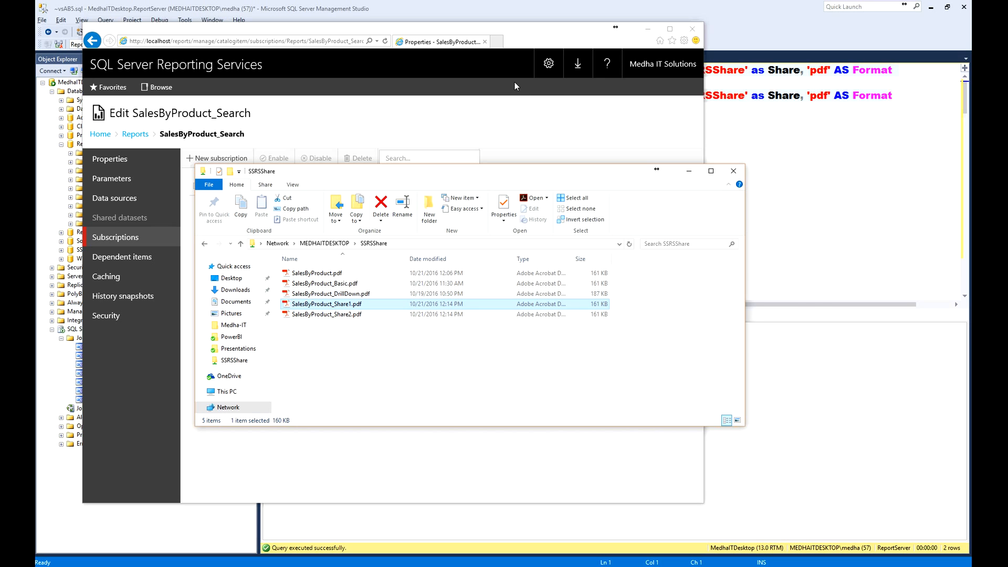
- Open My subscriptions in Reporting Services to review all subscriptions, then return to the SSRSShare folder
left_click(549, 63)
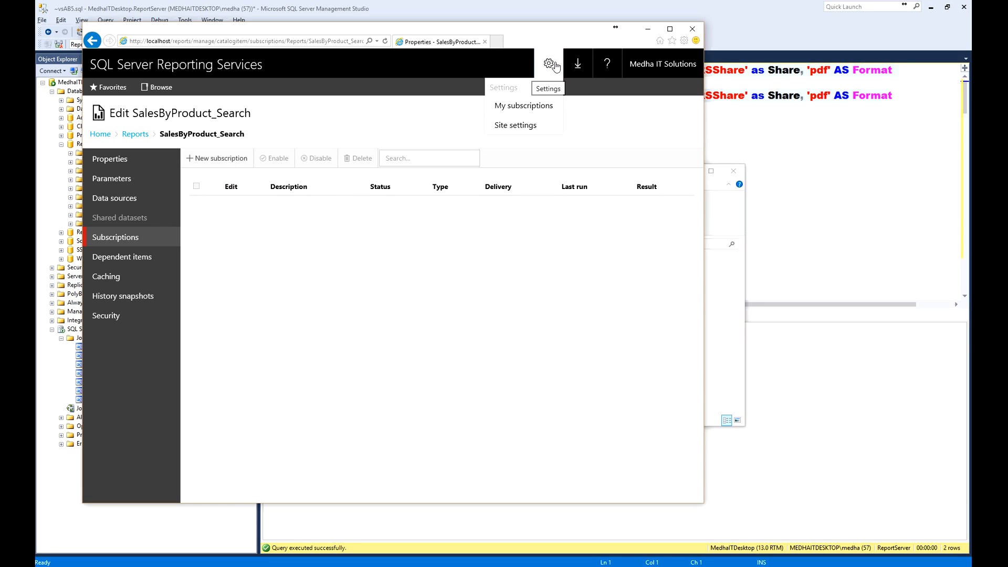
left_click(522, 105)
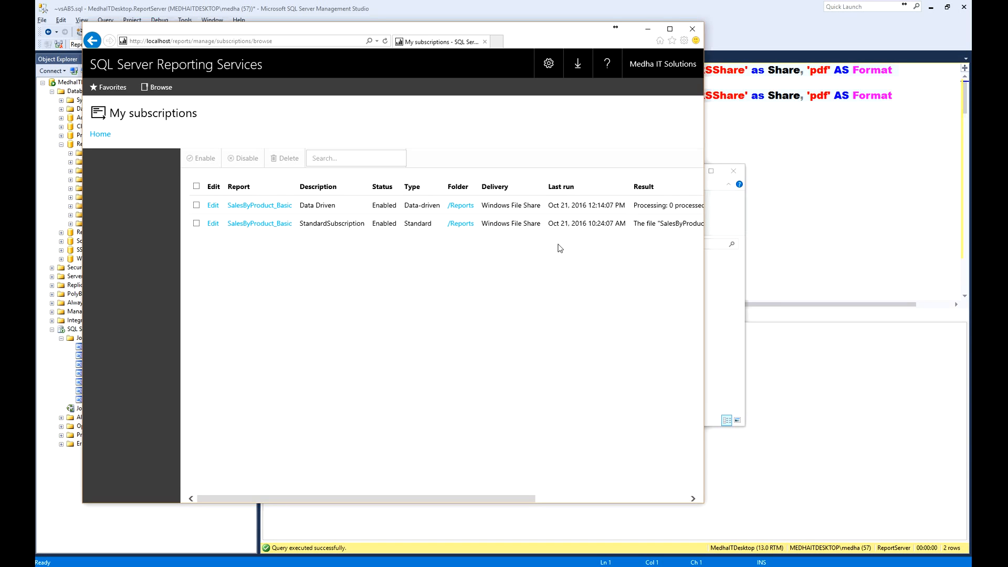
left_click(732, 219)
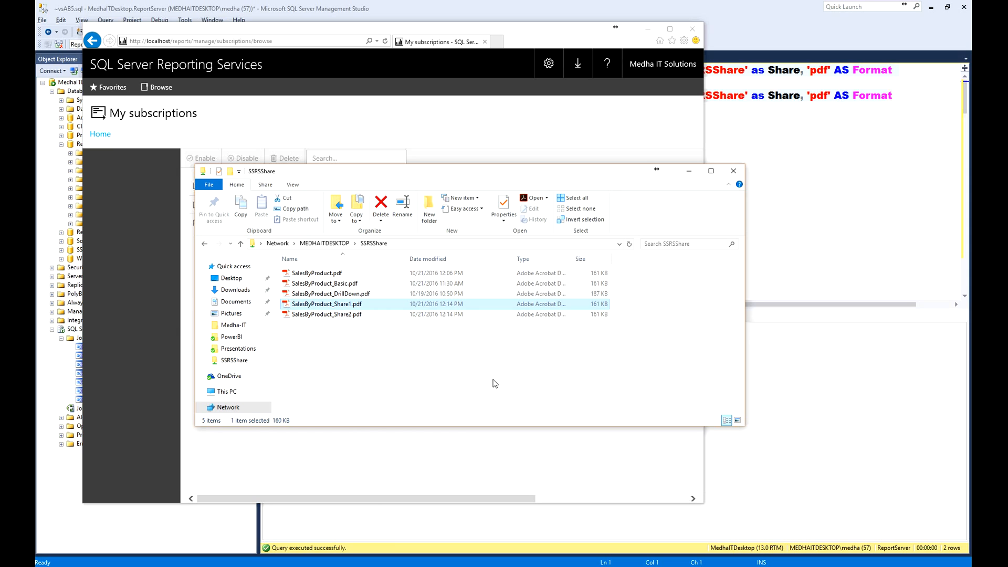
- Bring up the Reporting Services LogFiles folder, reposition its window, and review its path and the 10_21_2016 ReportServerService log entry
left_click(285, 566)
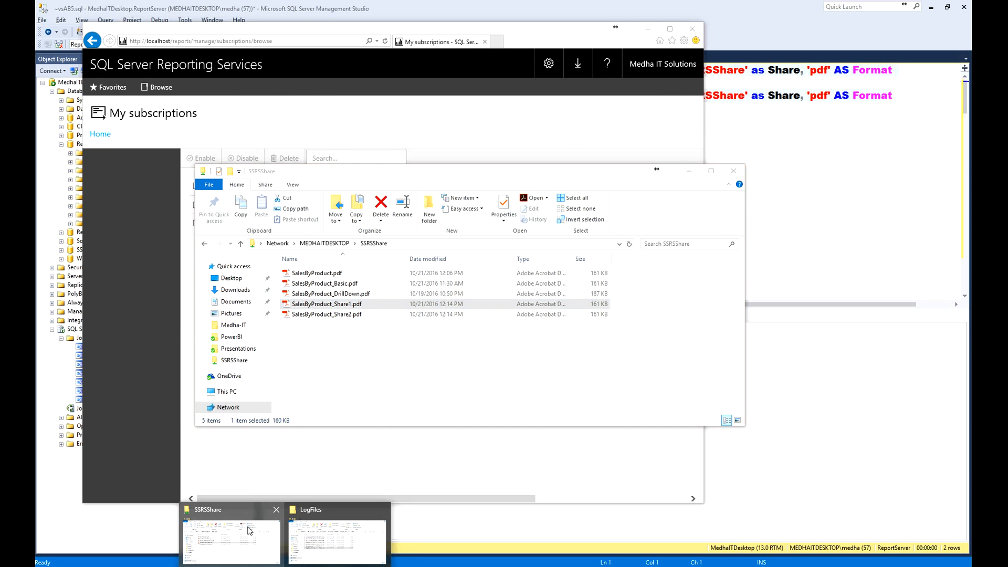
left_click(313, 515)
left_click(610, 298)
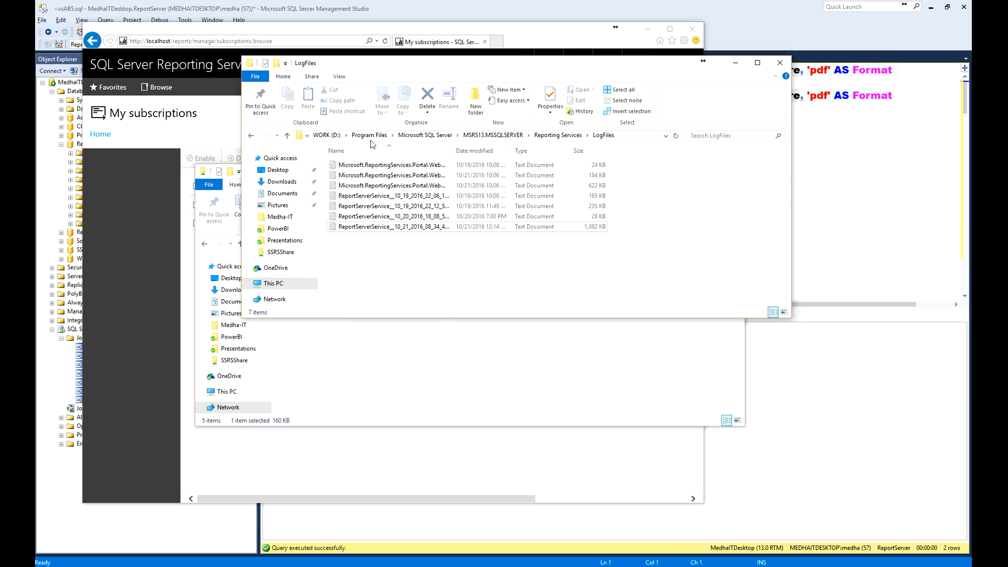
left_click_drag(412, 63, 396, 118)
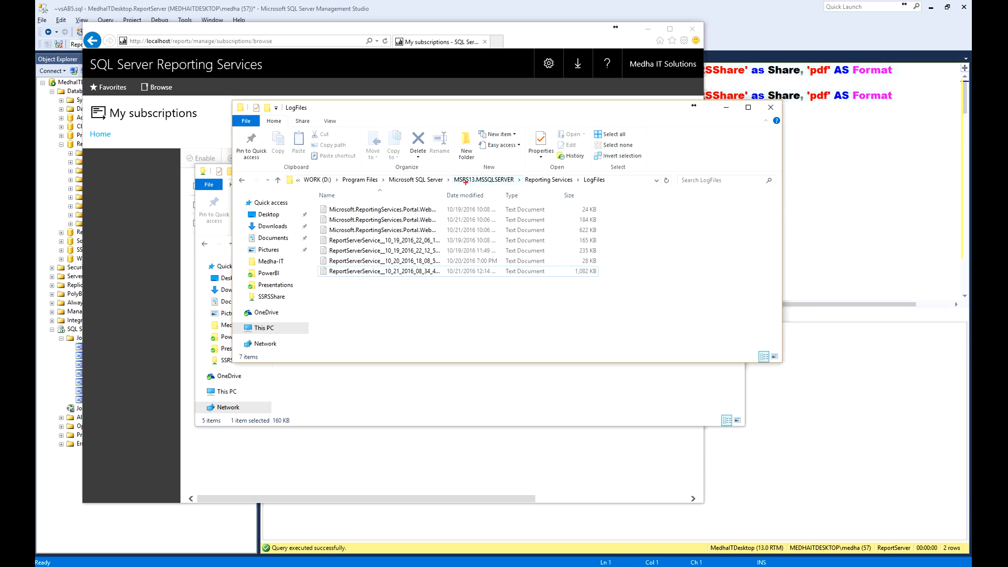
mouse_move(452, 185)
left_mouse_down()
mouse_move(528, 185)
mouse_move(472, 169)
mouse_move(452, 170)
mouse_move(452, 185)
left_mouse_up()
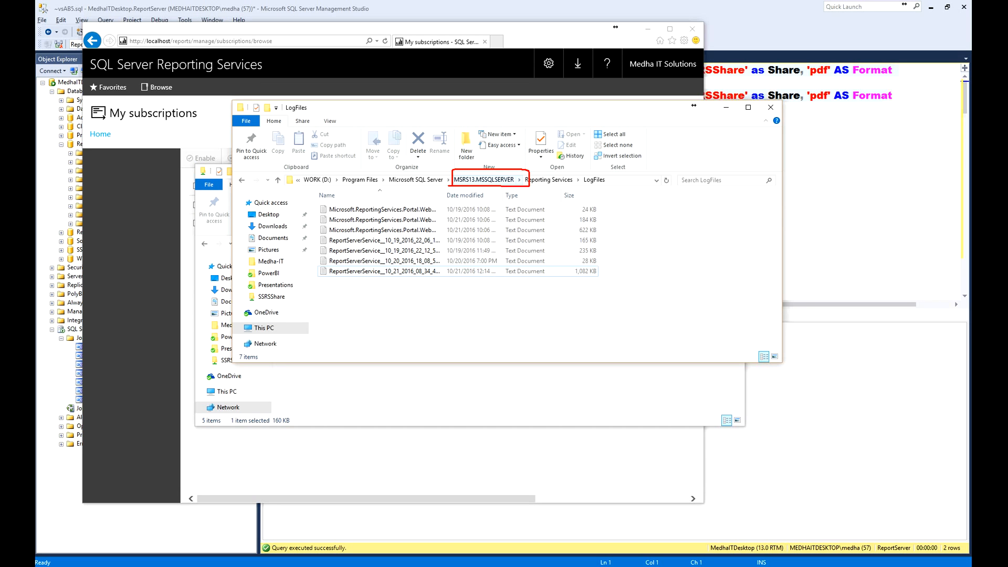
left_click_drag(529, 186, 610, 185)
left_click_drag(325, 279, 607, 279)
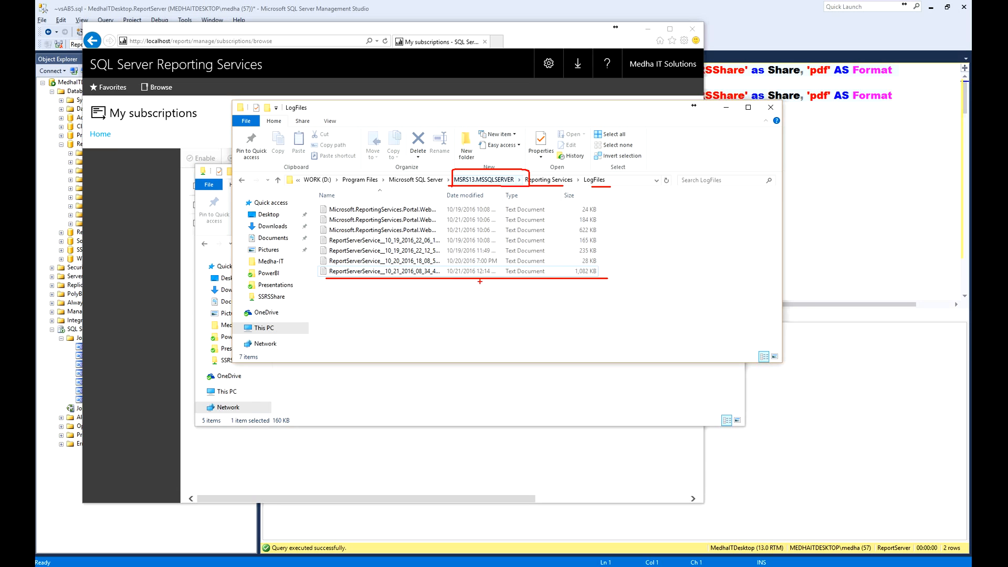
mouse_move(445, 270)
left_mouse_down()
mouse_move(491, 269)
mouse_move(444, 280)
mouse_move(442, 266)
left_mouse_up()
key("Escape")
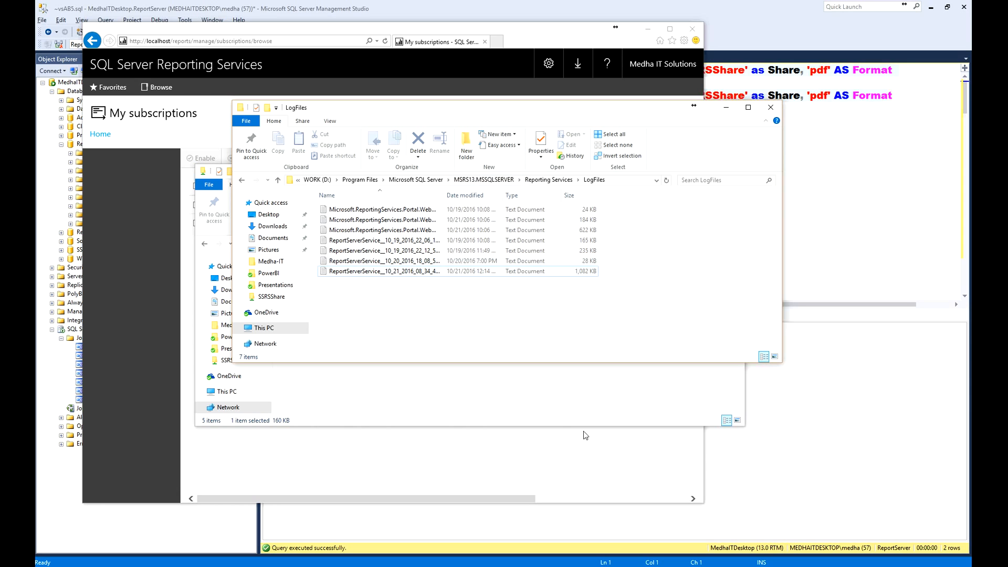
- Open and reload ReportServerService__10_21_2016_08_34_40.log in TextPad, then examine the SalesByProduct.pdf write failure entry near its end
key("Return")
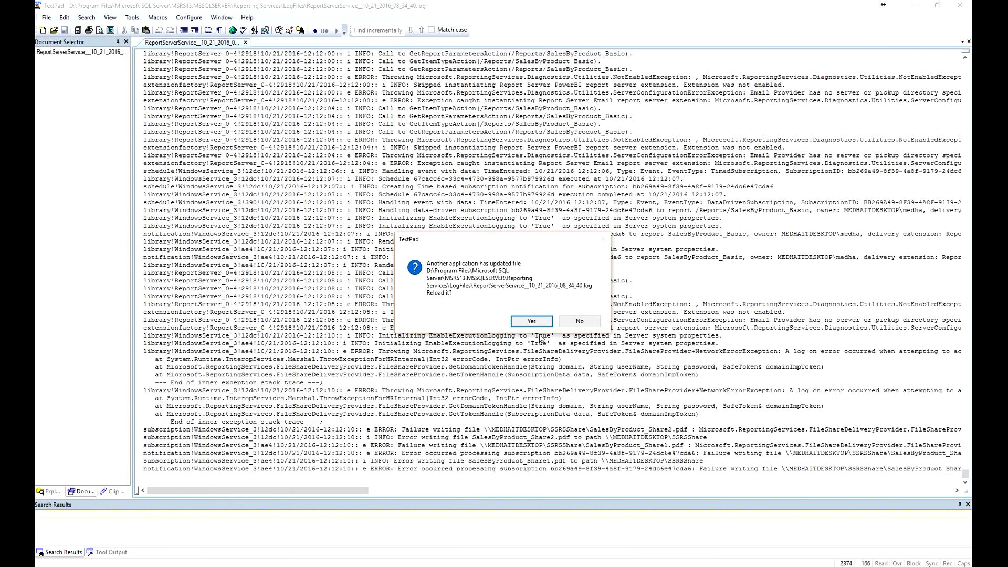
left_click(531, 322)
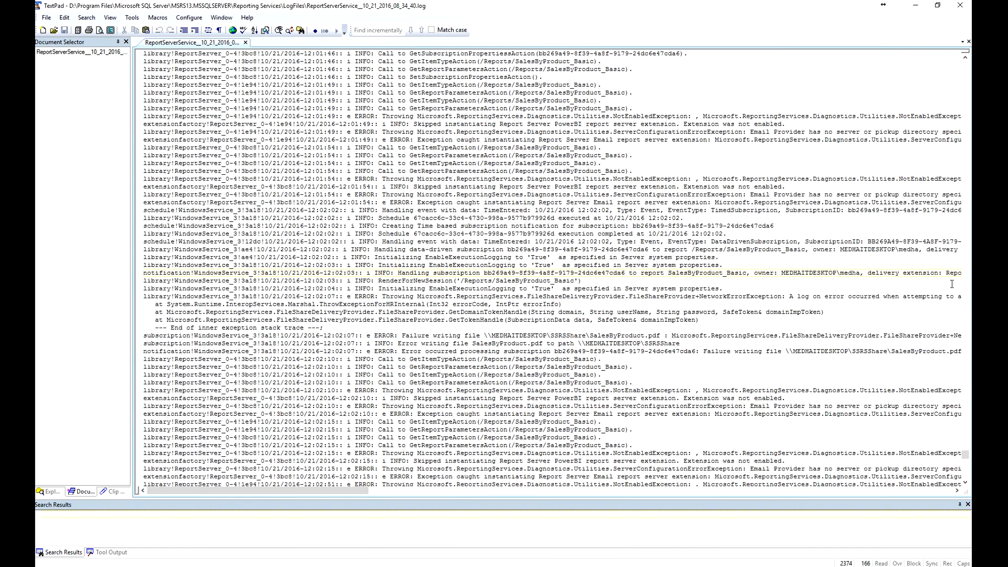
left_click_drag(965, 455, 969, 495)
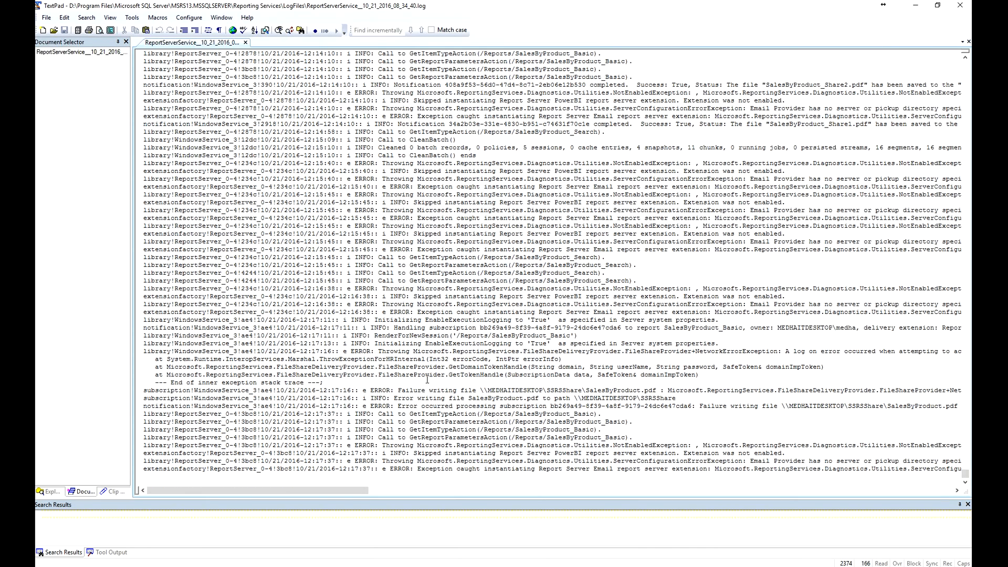
left_click_drag(324, 391, 697, 391)
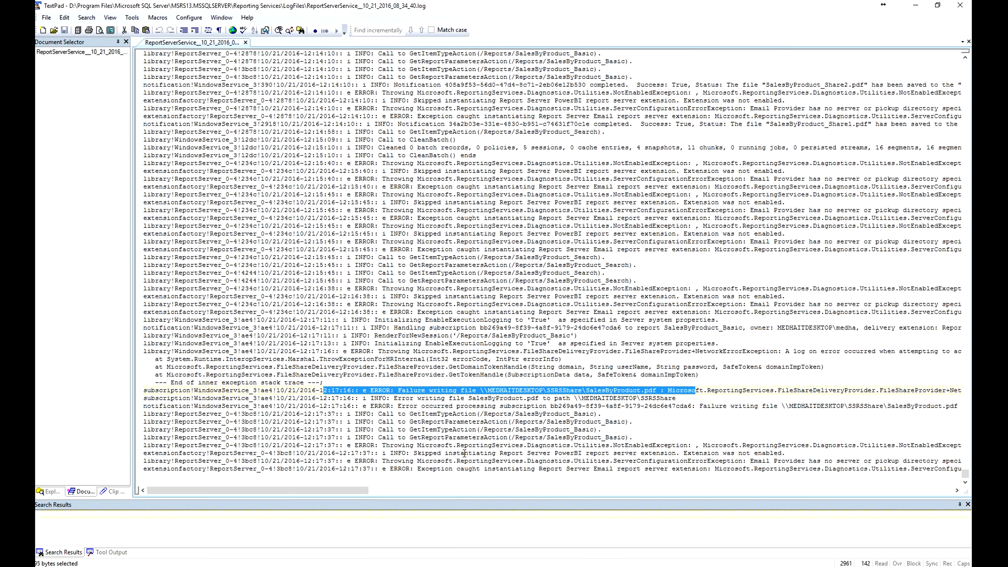
- Switch to SQL Server Management Studio and remove extra blank lines between the UNION ALL query and the SubscriptionResults query
left_click(475, 566)
left_click(449, 526)
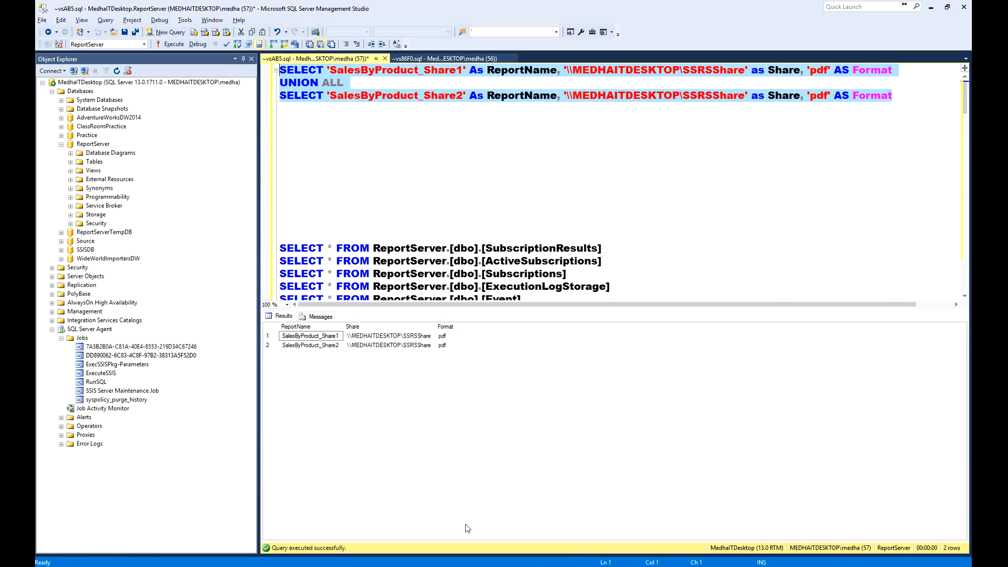
left_click(448, 177)
key("shift+Down")
key("shift+Down")
key("shift+Down")
key("shift+Down")
key("shift+Down")
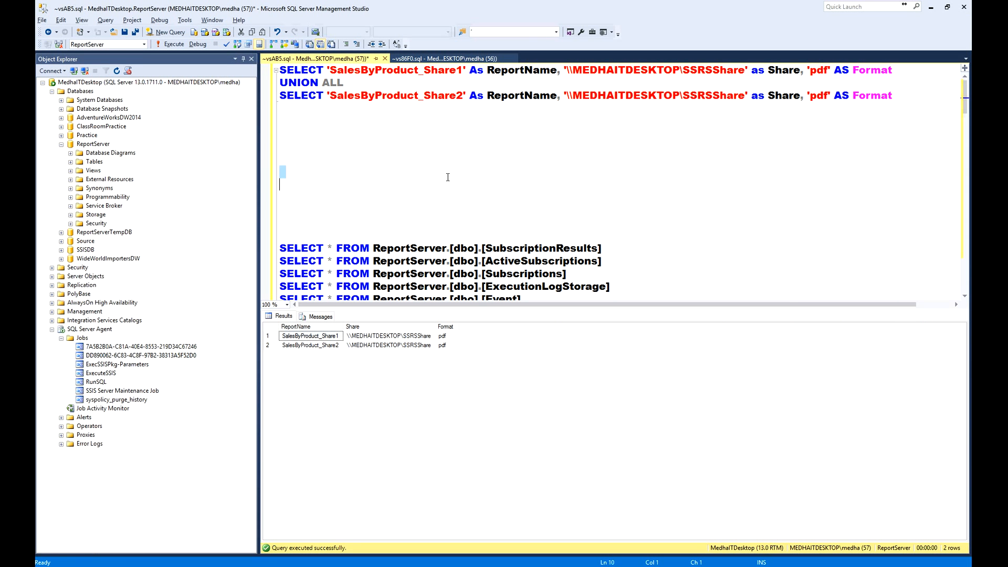
key("Delete")
key("Down")
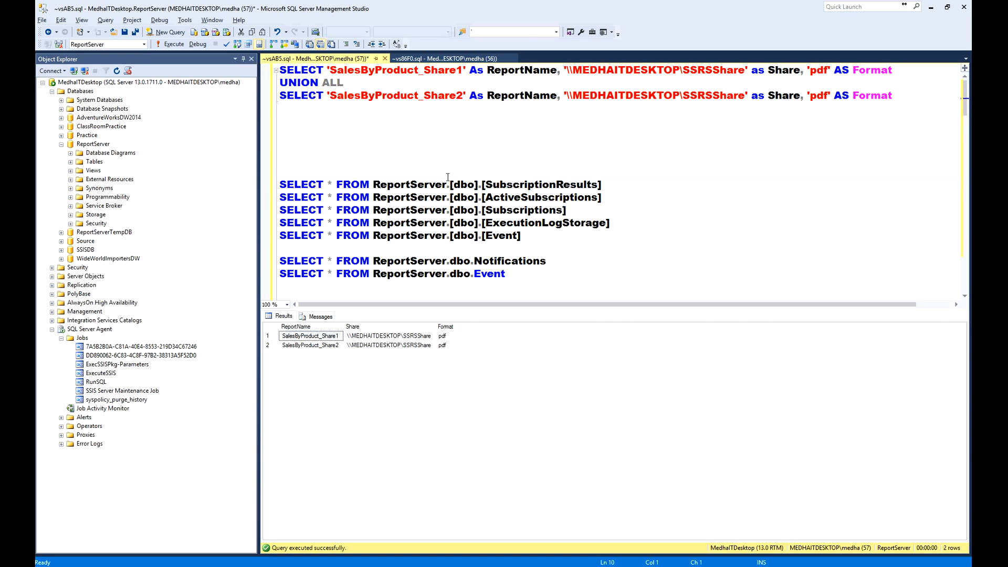
- Highlight the ReportServer queries from SubscriptionResults through Event, then remove two more blank lines above them
key("ctrl+Right")
key("ctrl+Right")
key("ctrl+shift+Right")
key("Down")
key("Down")
key("Down")
key("Down")
key("Down")
key("shift+Up")
key("shift+Up")
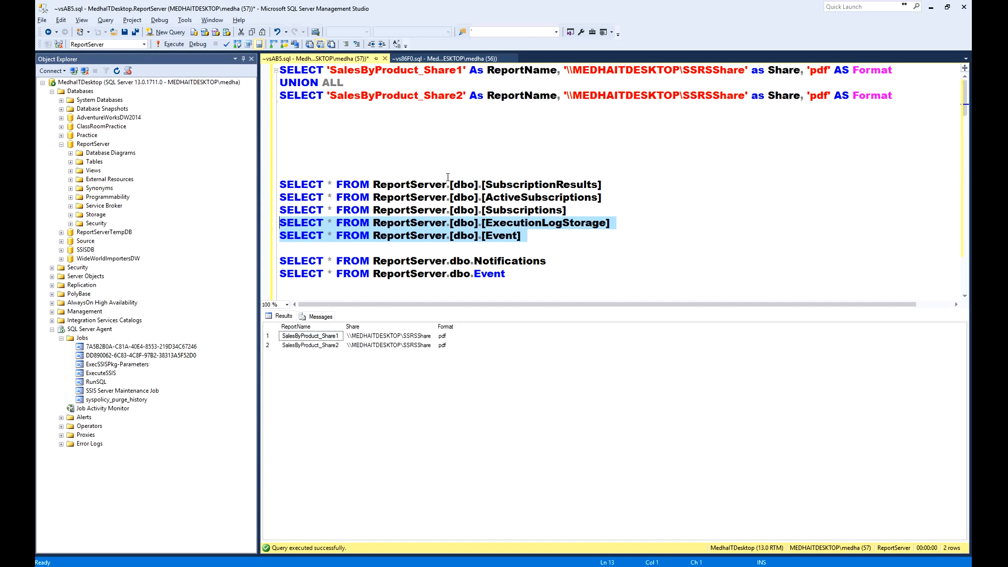
key("shift+Up")
key("shift+Up")
key("shift+Up")
key("Up")
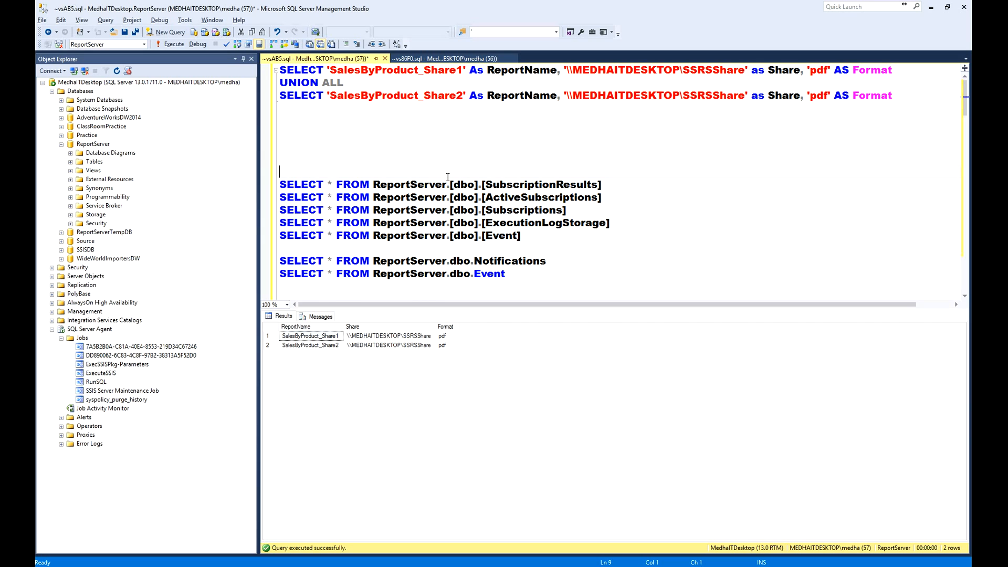
key("Delete")
key("Delete")
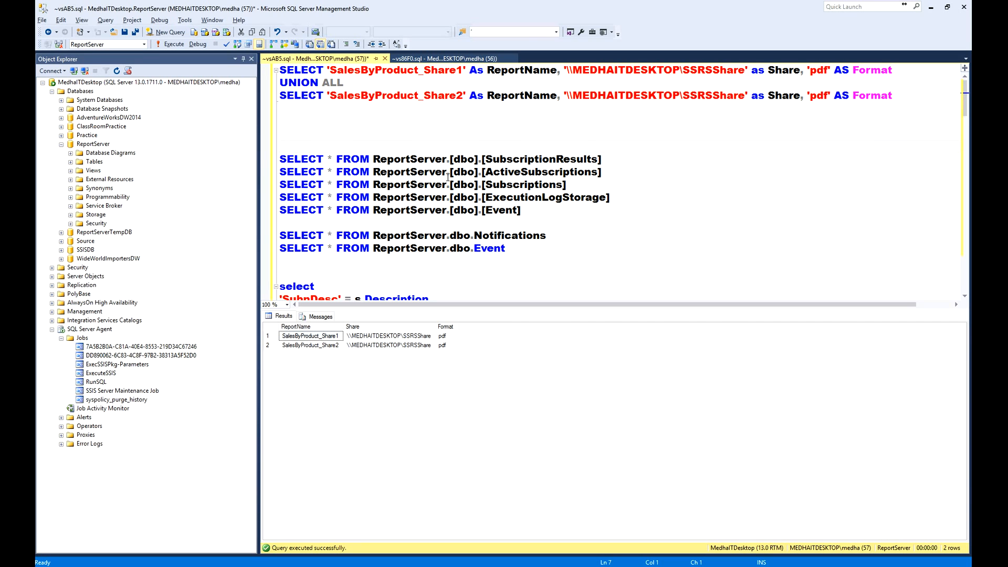
- Run only the ReportServer.[dbo].[ExecutionLogStorage] query and examine the most recent entries in its results
key("Down")
key("Down")
key("Down")
key("shift+Down")
key("Right")
key("shift+Down")
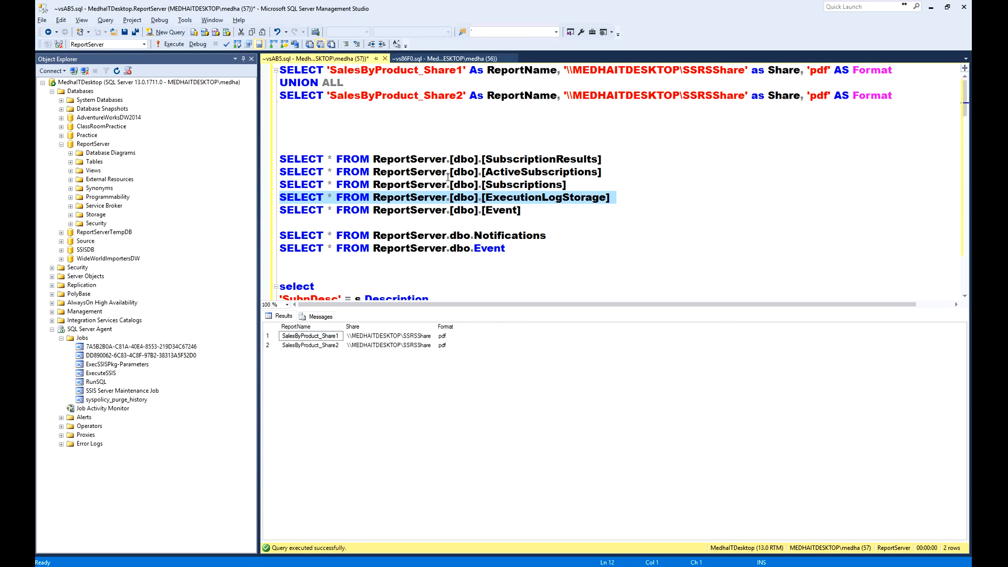
key("F5")
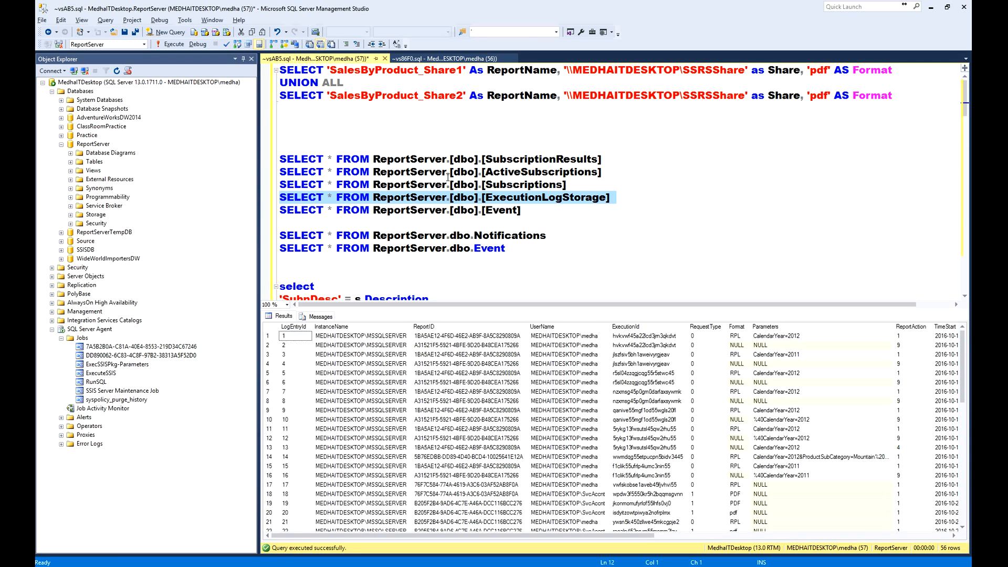
left_click(576, 431)
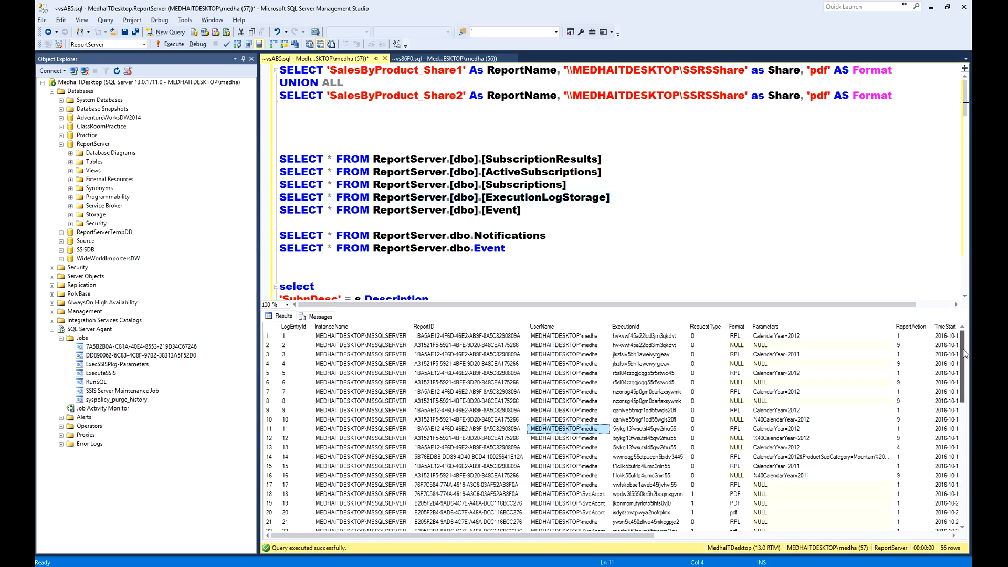
left_click_drag(962, 368, 963, 490)
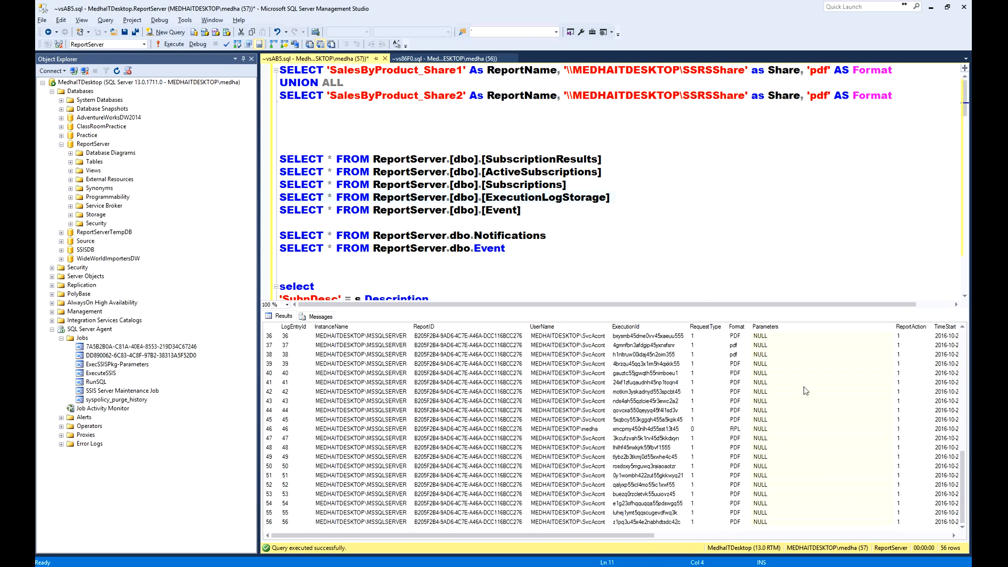
- Select the block of ReportServer queries from SubscriptionResults through dbo.Notifications and dbo.Event
left_click(587, 236)
left_click_drag(467, 145, 543, 249)
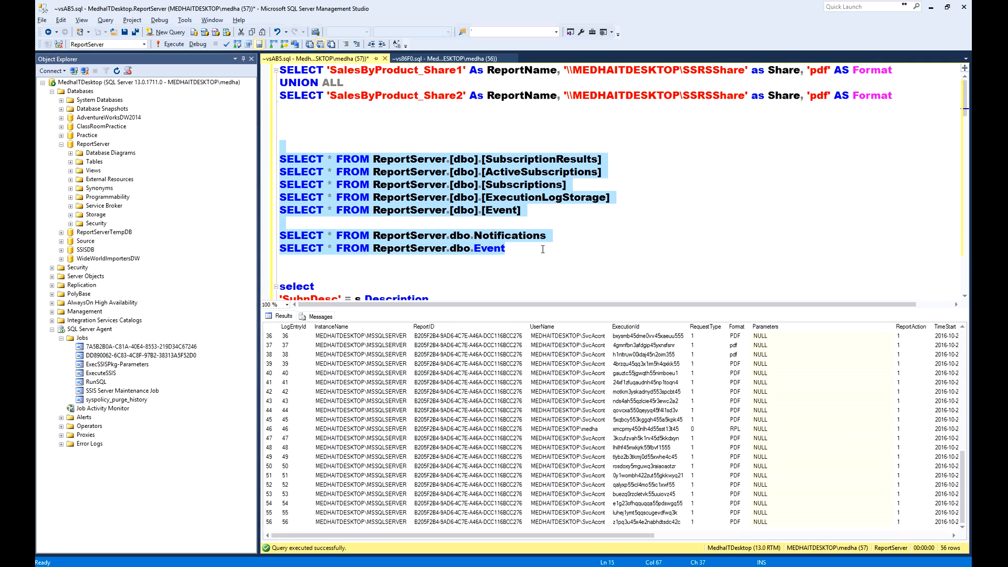